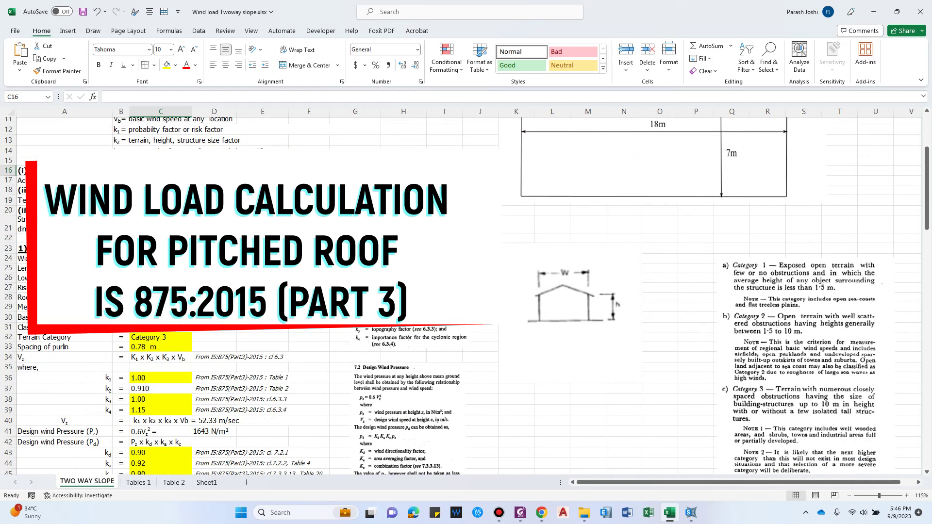
# Review the wind load sheet's building dimensions and design pressure factors, and glance at the 3D power house model in SAP2000.
pyautogui.scroll(-2, 59, 296)
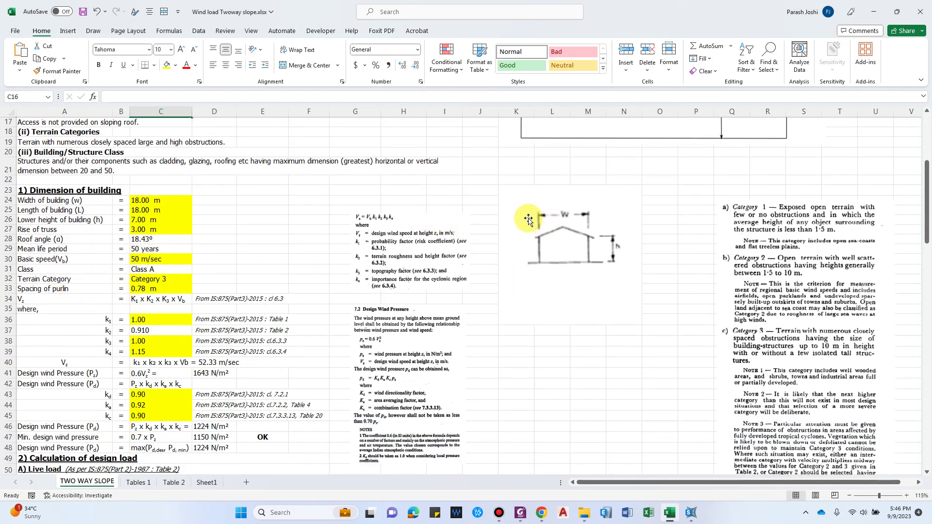
pyautogui.scroll(-2, 257, 318)
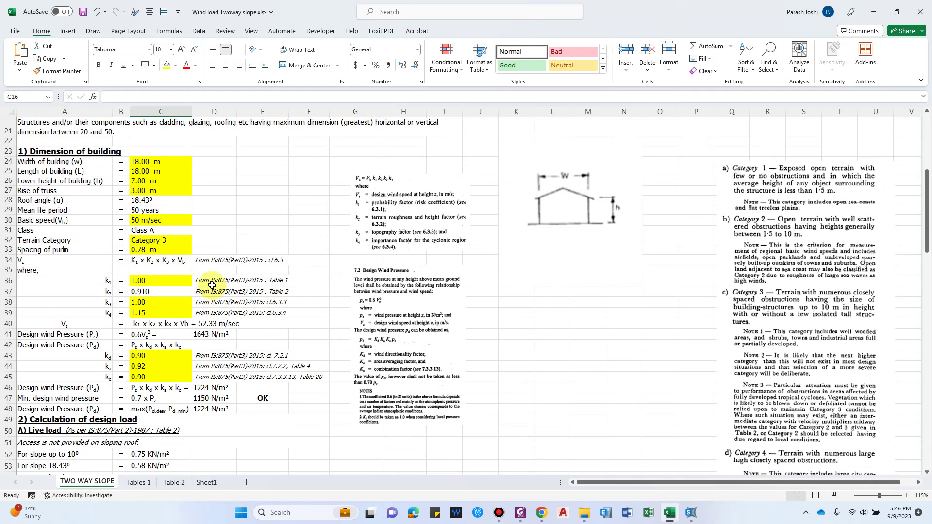
pyautogui.scroll(3, 212, 285)
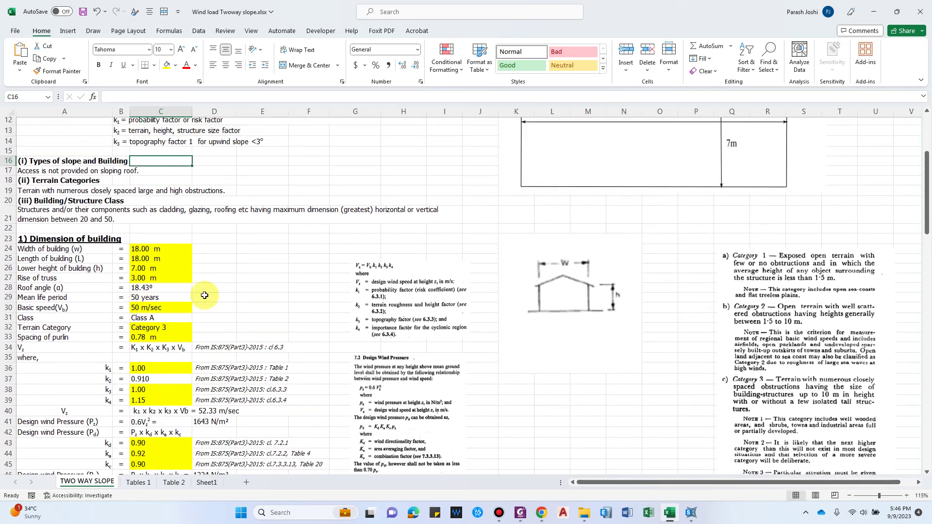
pyautogui.scroll(1, 204, 296)
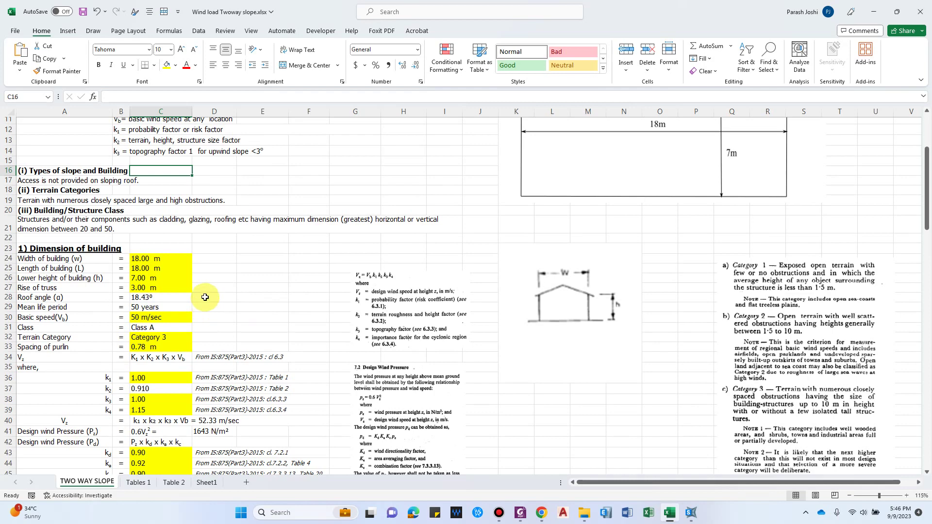
pyautogui.scroll(1, 205, 297)
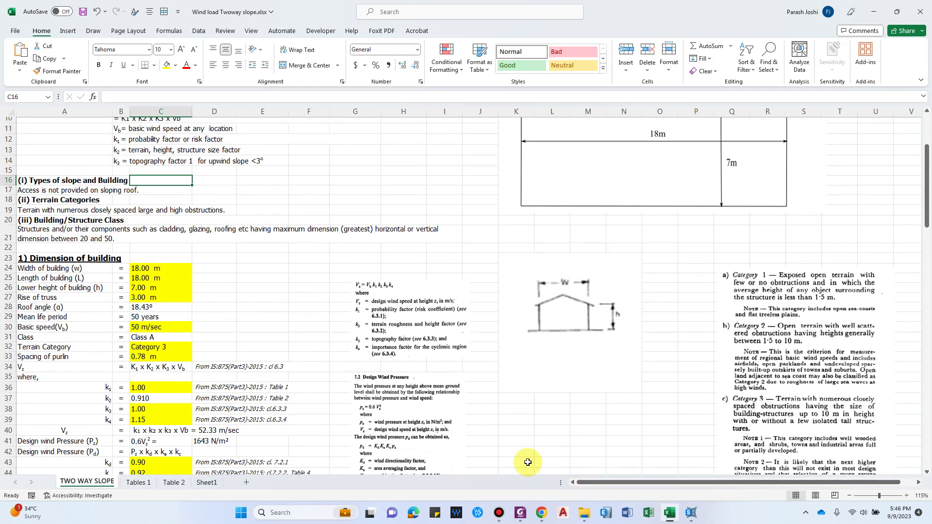
pyautogui.click(692, 513)
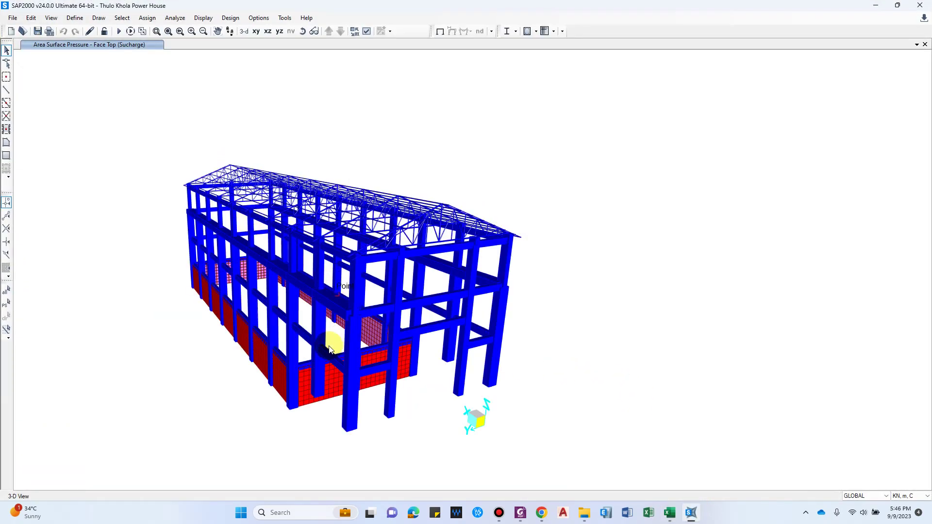
pyautogui.hotkey('alt', 'Tab')
# Examine the building width, length, lower height and truss rise entries against the roof truss elevation diagrams on the sheet.
pyautogui.scroll(-5, 168, 220)
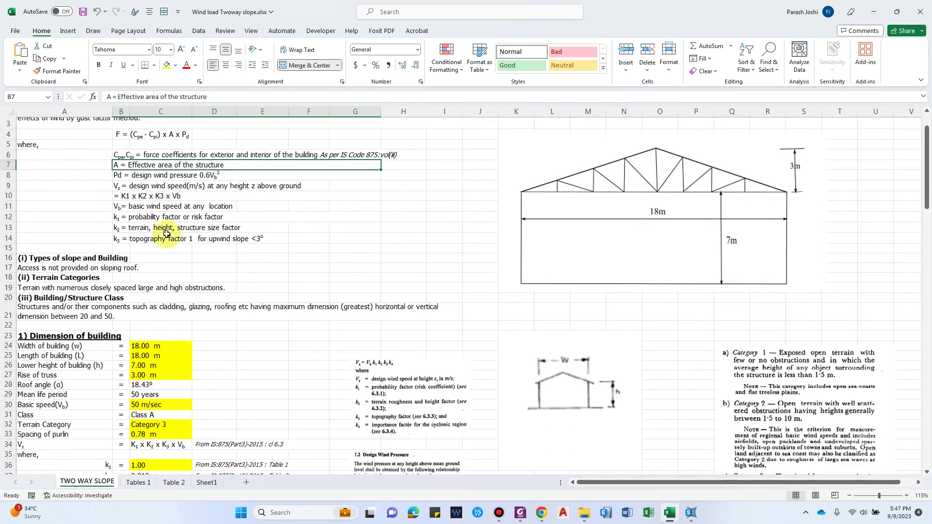
pyautogui.click(38, 209)
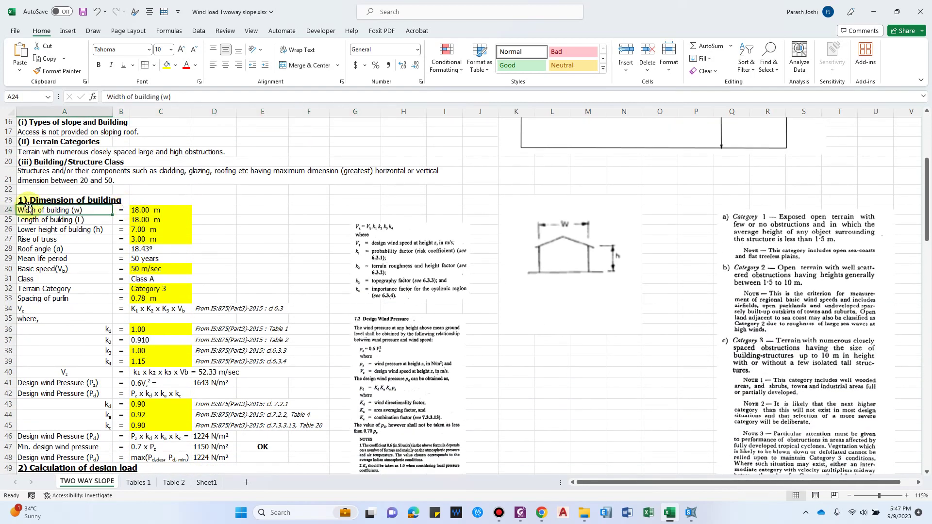
pyautogui.scroll(-1, 49, 199)
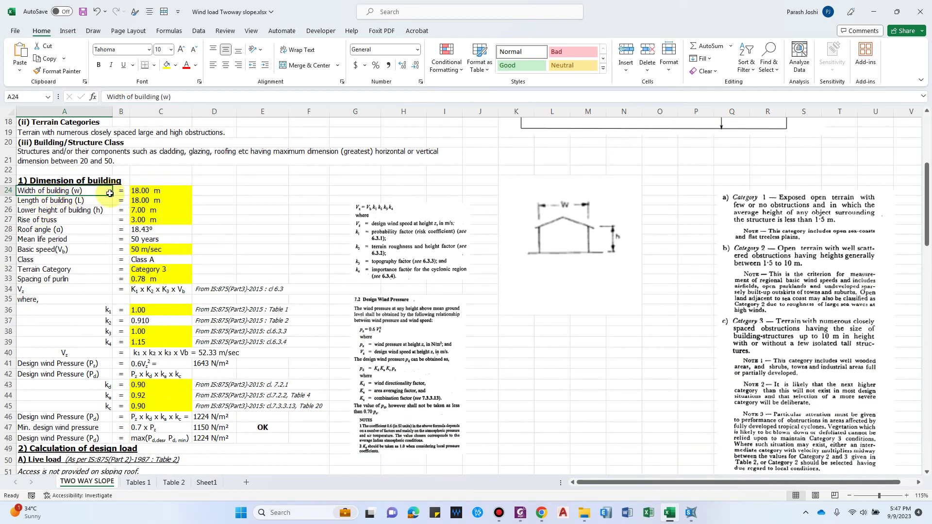
pyautogui.click(67, 209)
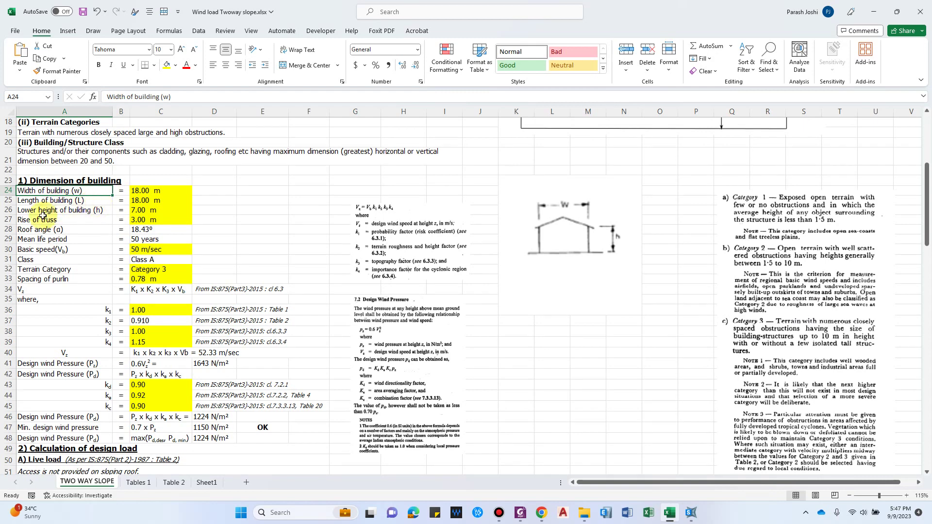
pyautogui.scroll(1, 582, 246)
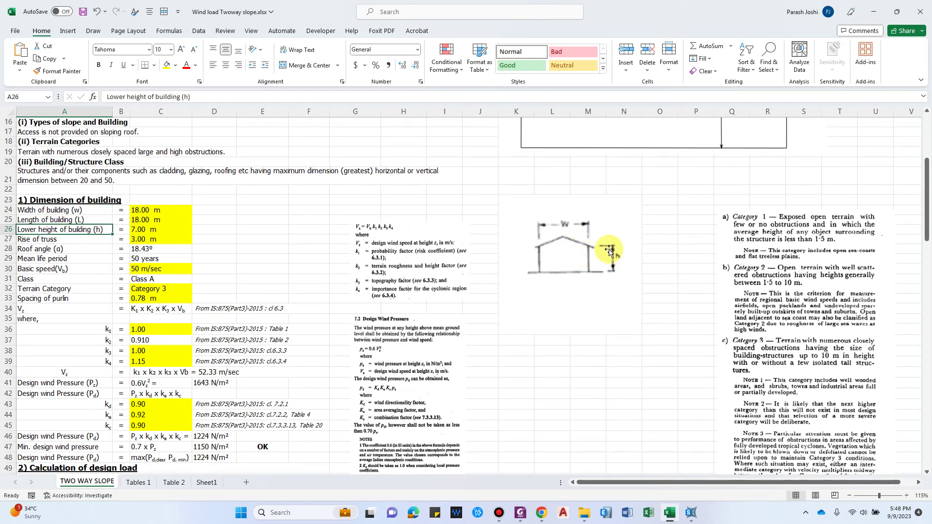
pyautogui.press('Down')
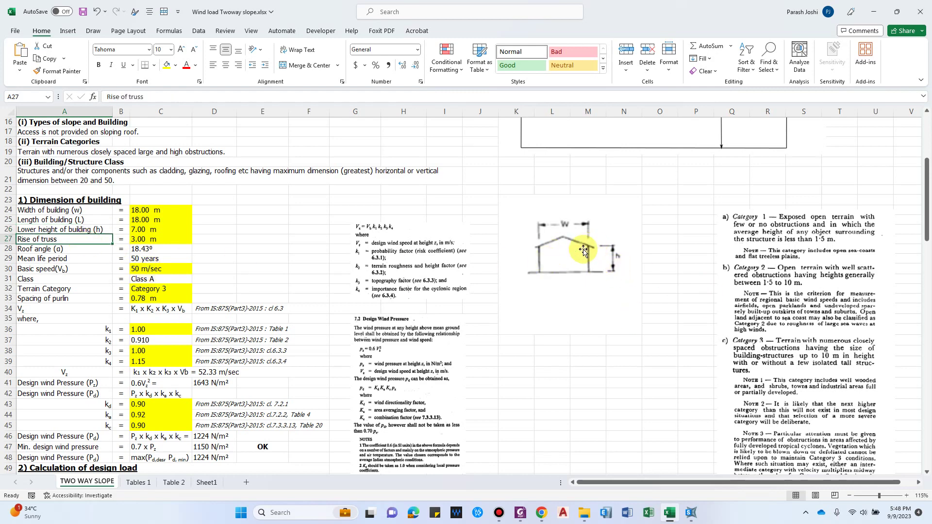
pyautogui.scroll(5, 651, 253)
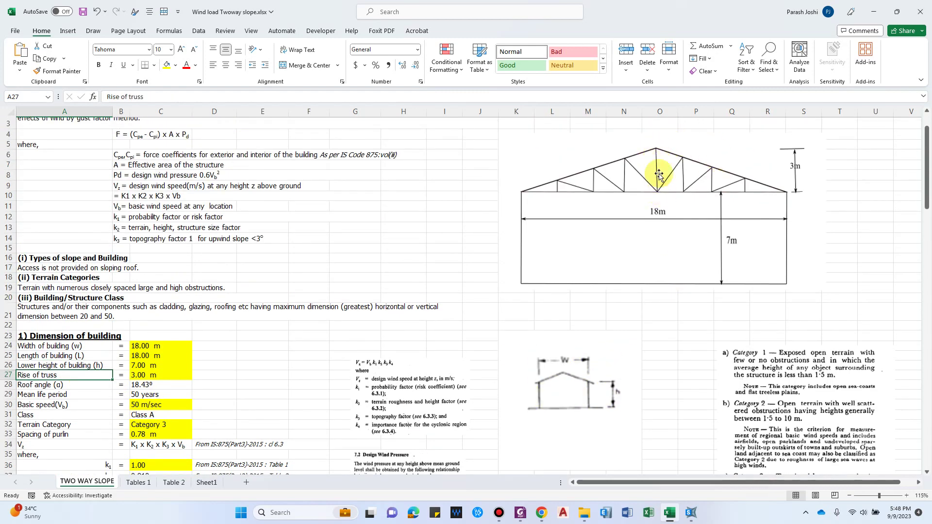
pyautogui.scroll(-1, 658, 178)
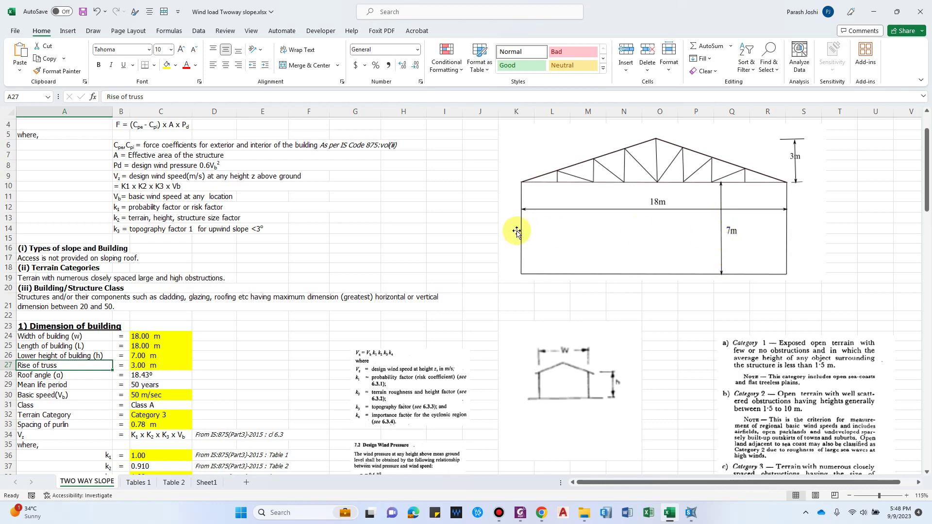
pyautogui.scroll(-1, 282, 369)
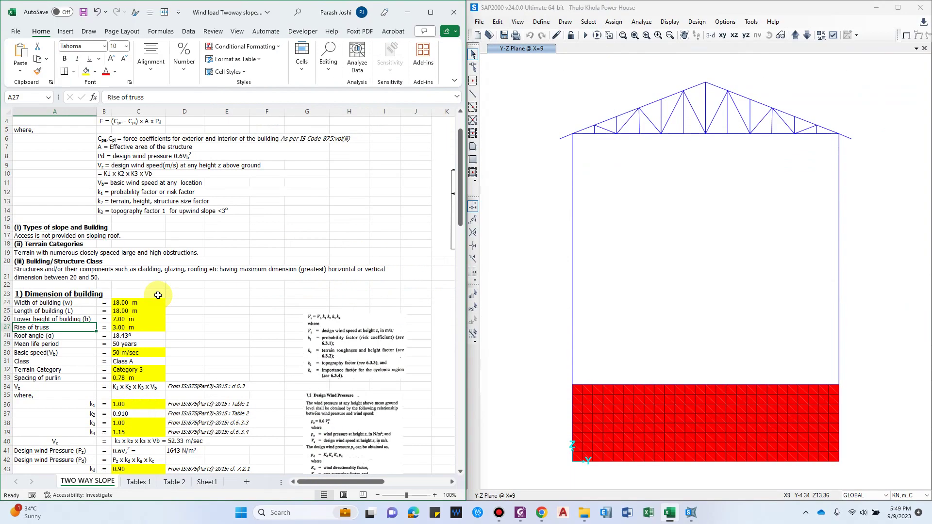
# Set the width of building to 12.9 m, following the power house frame in the Y-Z plane.
pyautogui.scroll(-1, 170, 306)
pyautogui.click(409, 333)
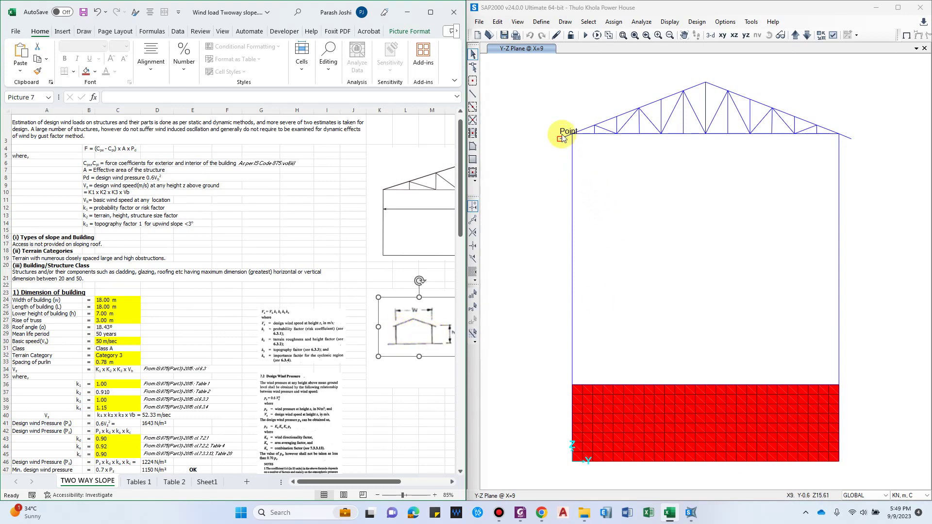
pyautogui.click(70, 335)
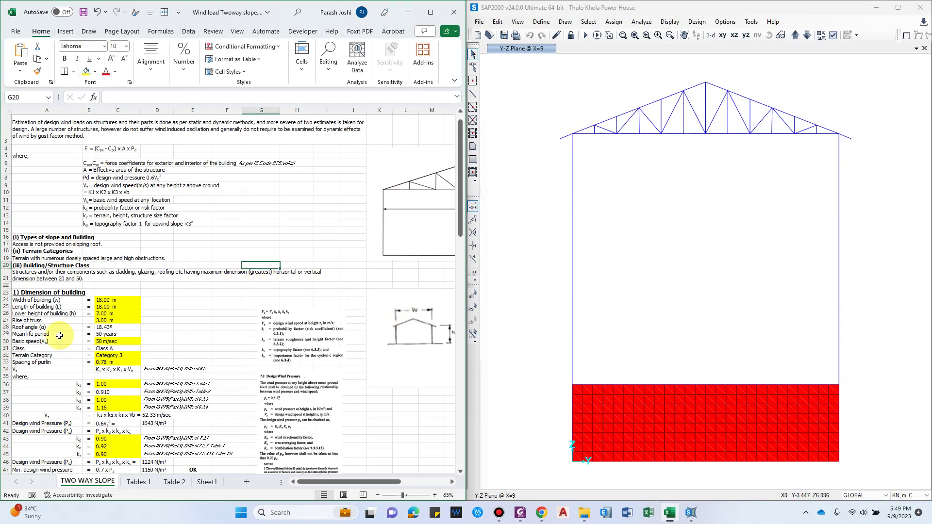
pyautogui.scroll(2, 30, 325)
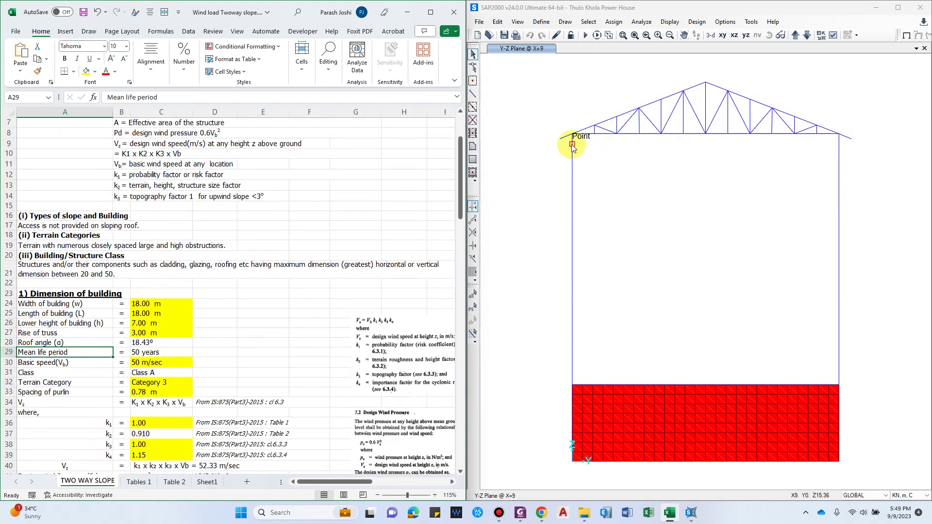
pyautogui.click(153, 305)
pyautogui.write('12')
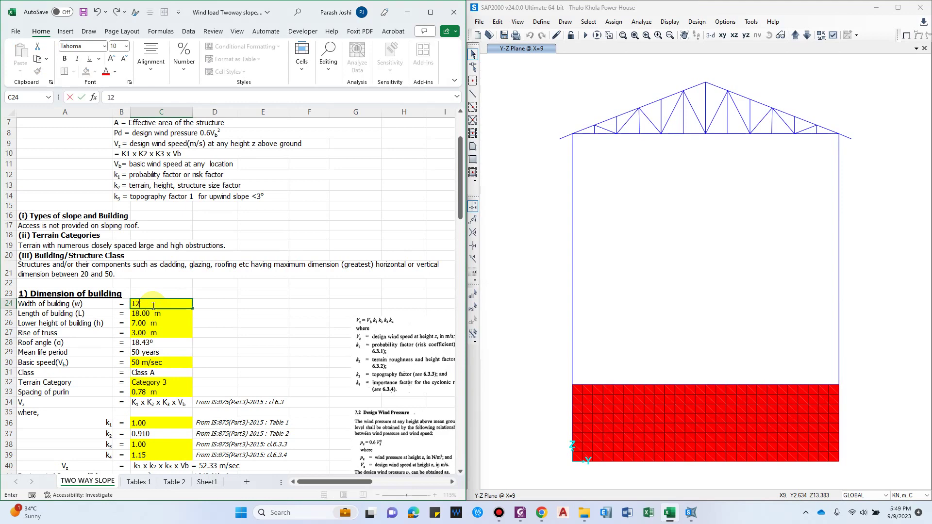
pyautogui.write('.9')
pyautogui.press('Return')
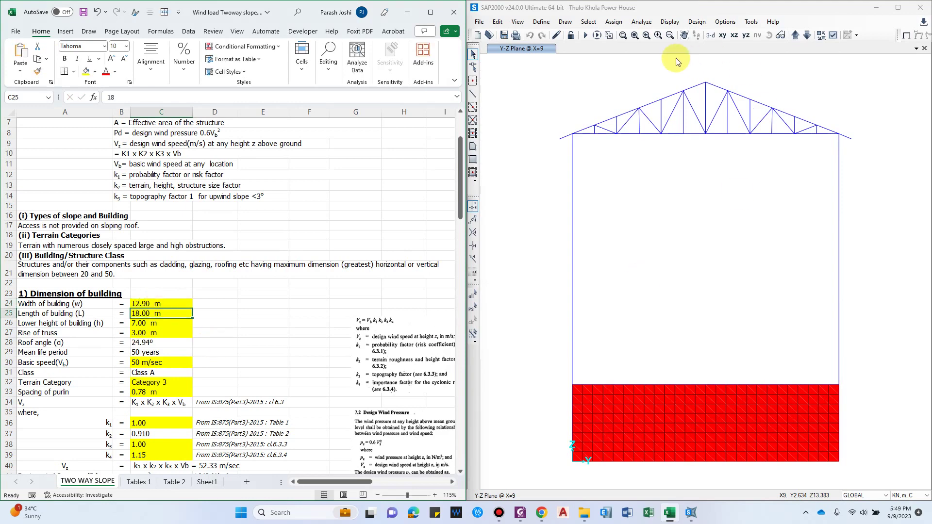
# Show the power house model in 3D to read its far-end coordinate, and set the length of building to 44.4 m.
pyautogui.click(687, 38)
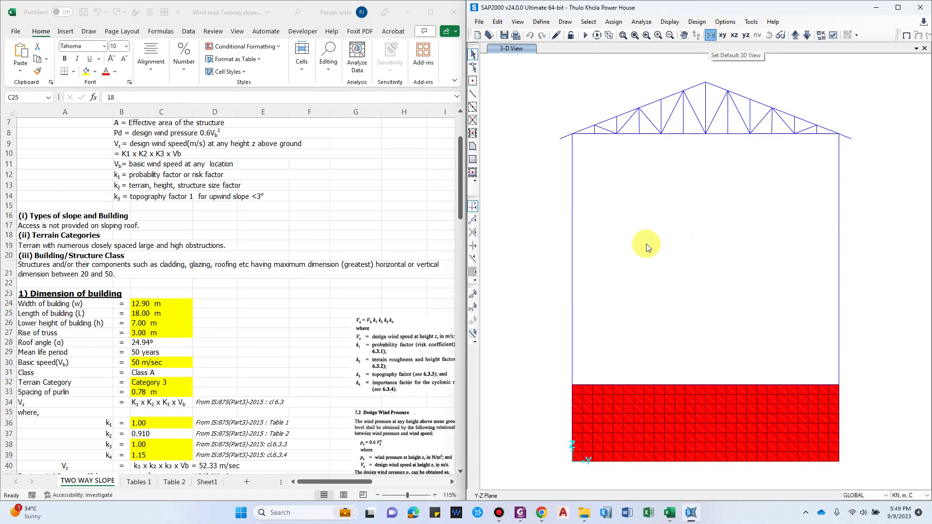
pyautogui.moveTo(646, 244); pyautogui.dragTo(864, 250)
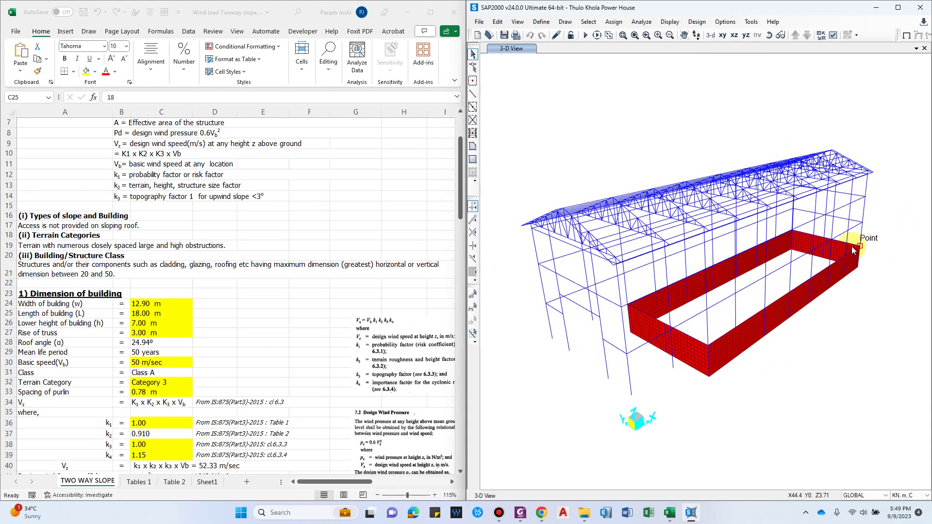
pyautogui.click(139, 314)
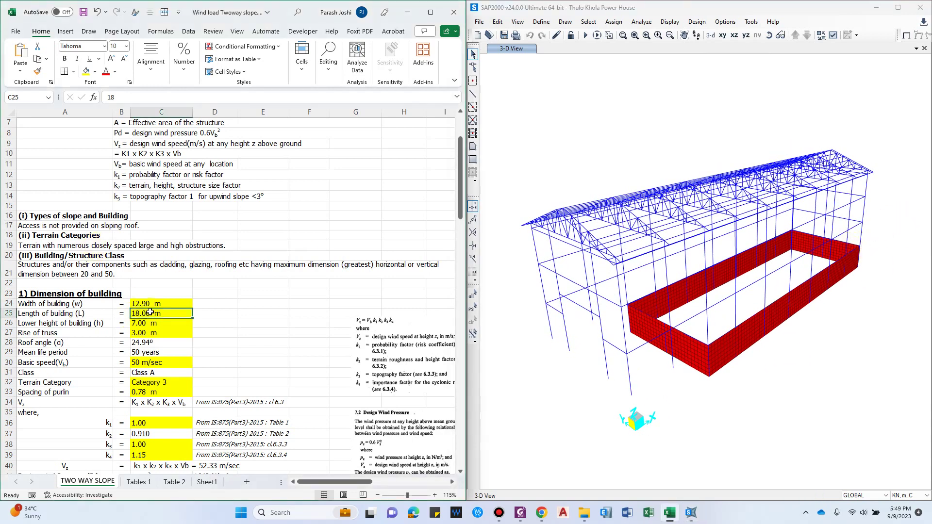
pyautogui.write('44.4')
pyautogui.press('Return')
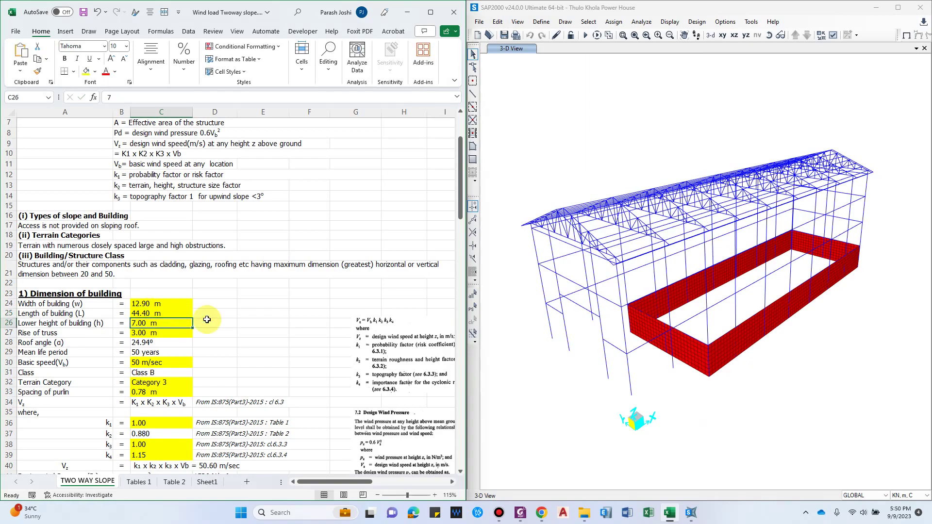
# Check the eave joint's elevation in the 3D model and enter the lower height of building as =15.86-3.71.
pyautogui.moveTo(620, 306); pyautogui.dragTo(713, 321)
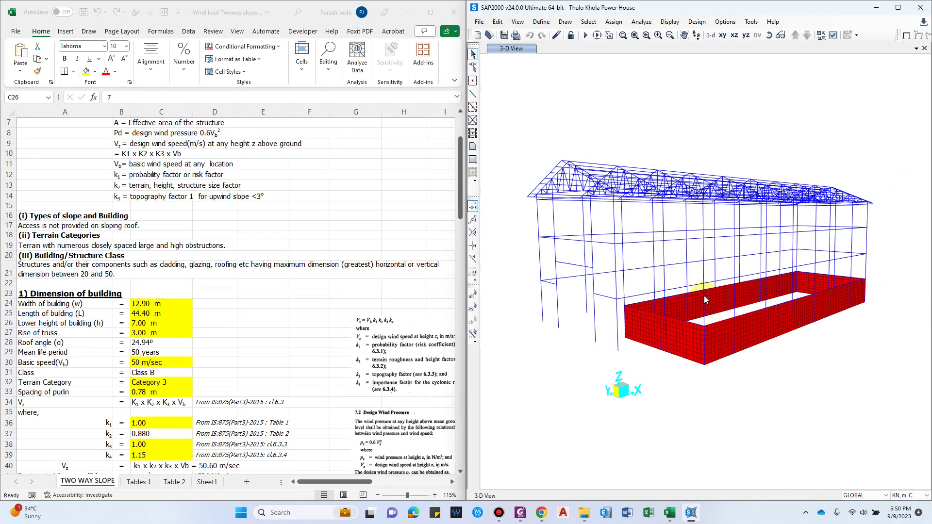
pyautogui.scroll(3, 561, 225)
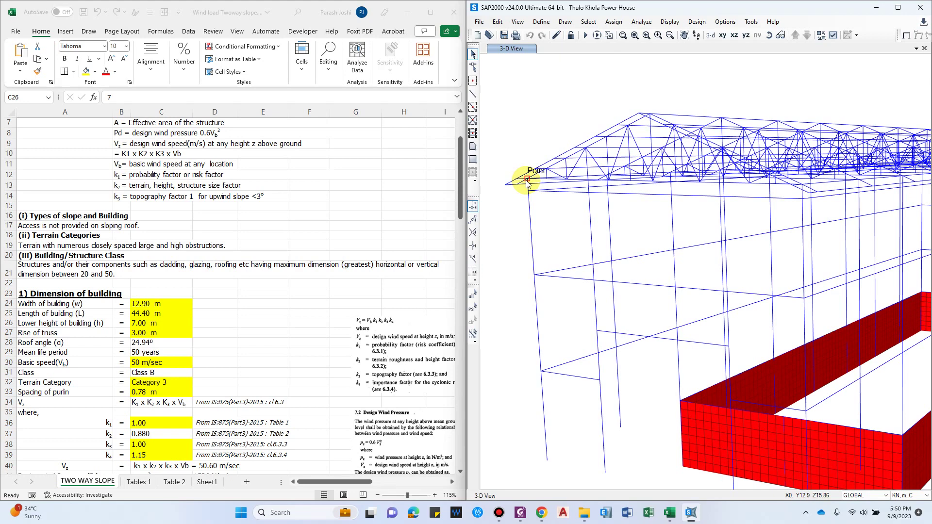
pyautogui.click(179, 320)
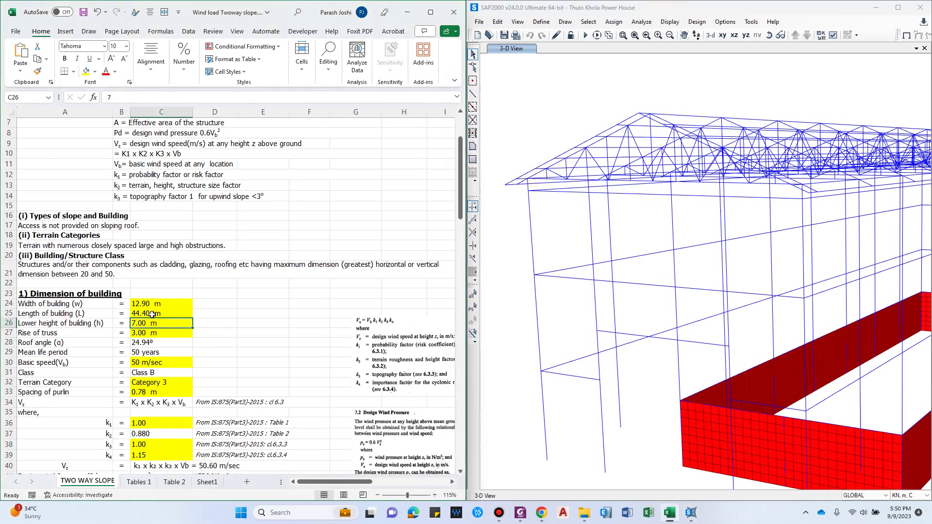
pyautogui.write('=')
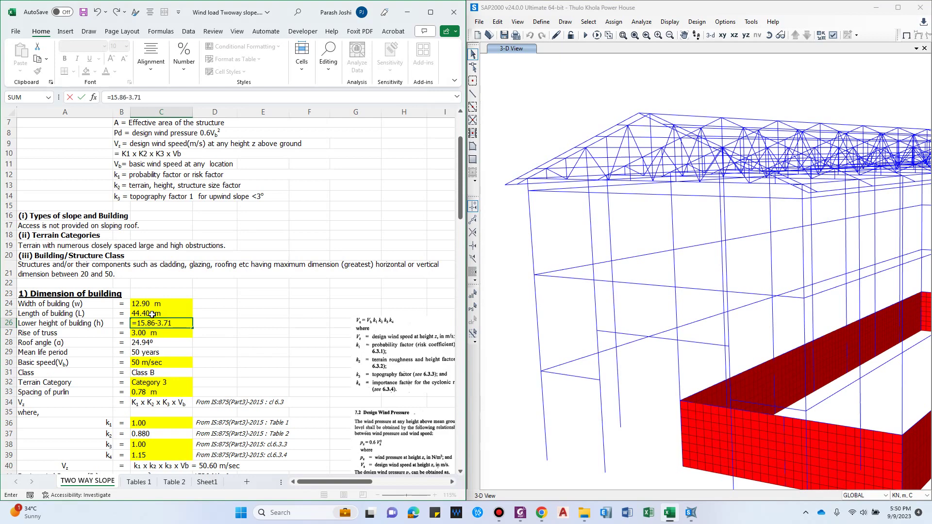
pyautogui.write('15.86-3.71')
pyautogui.press('Return')
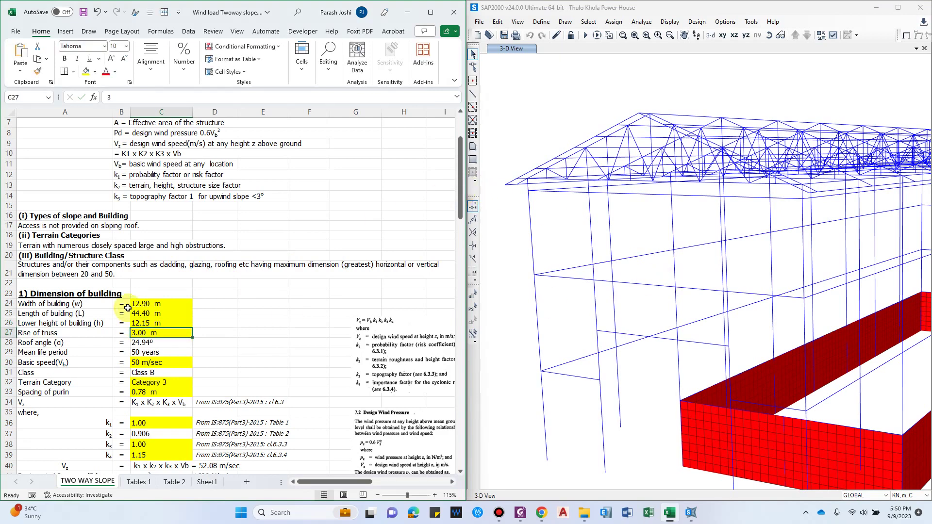
# Check the length of the truss's central vertical member in the Y-Z elevation, and set the rise of truss to 2.5 m.
pyautogui.moveTo(645, 177); pyautogui.dragTo(734, 138)
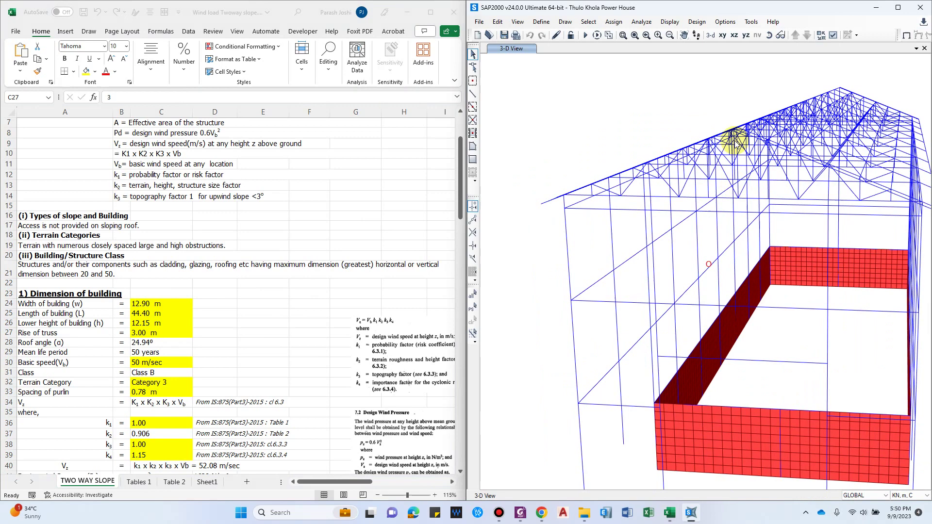
pyautogui.click(745, 35)
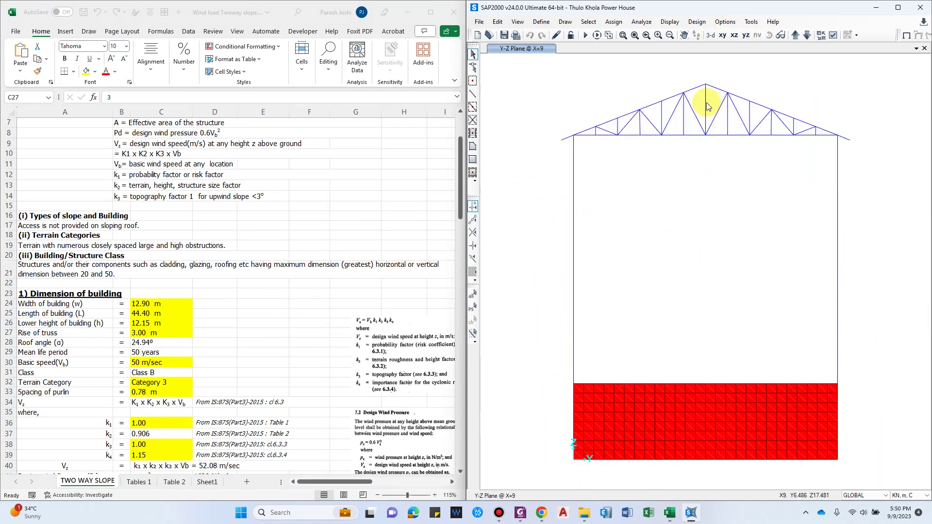
pyautogui.rightClick(707, 104)
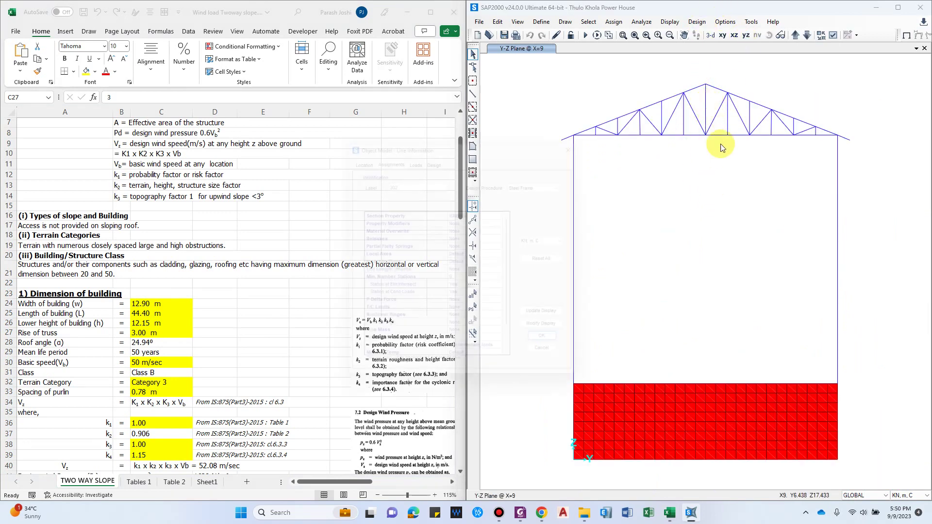
pyautogui.click(413, 152)
pyautogui.click(434, 152)
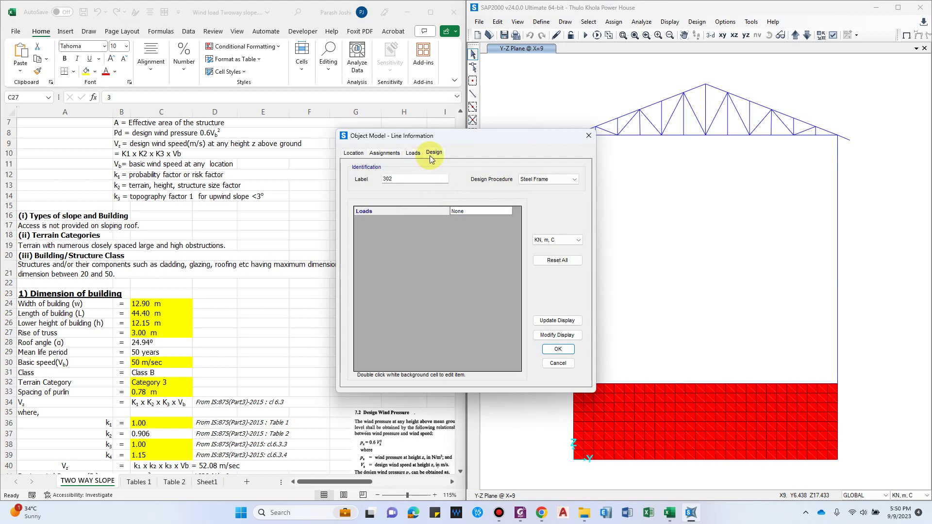
pyautogui.click(350, 154)
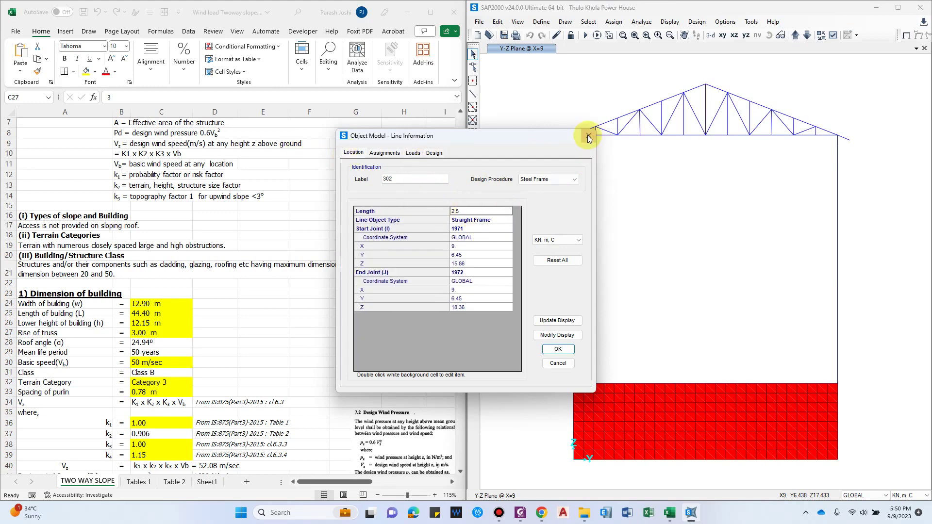
pyautogui.click(589, 136)
pyautogui.click(157, 333)
pyautogui.write('2.')
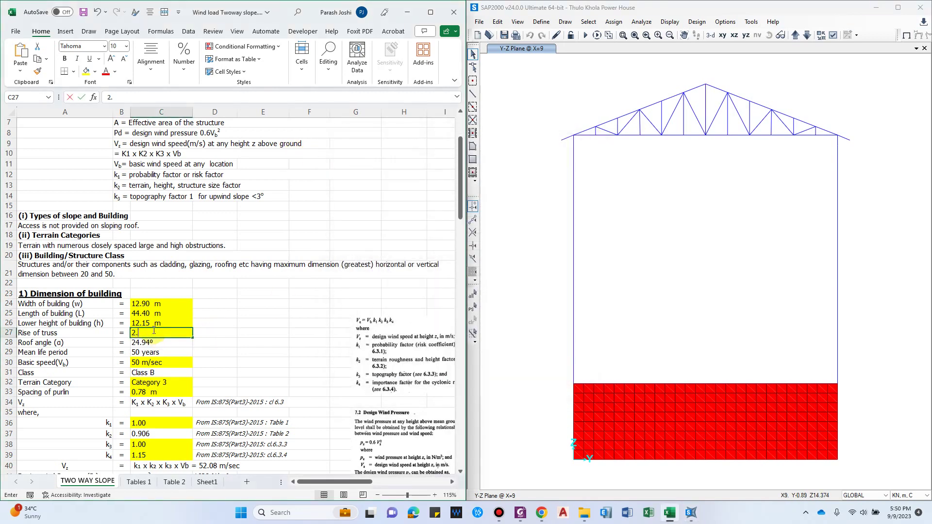
pyautogui.write('5')
pyautogui.press('Return')
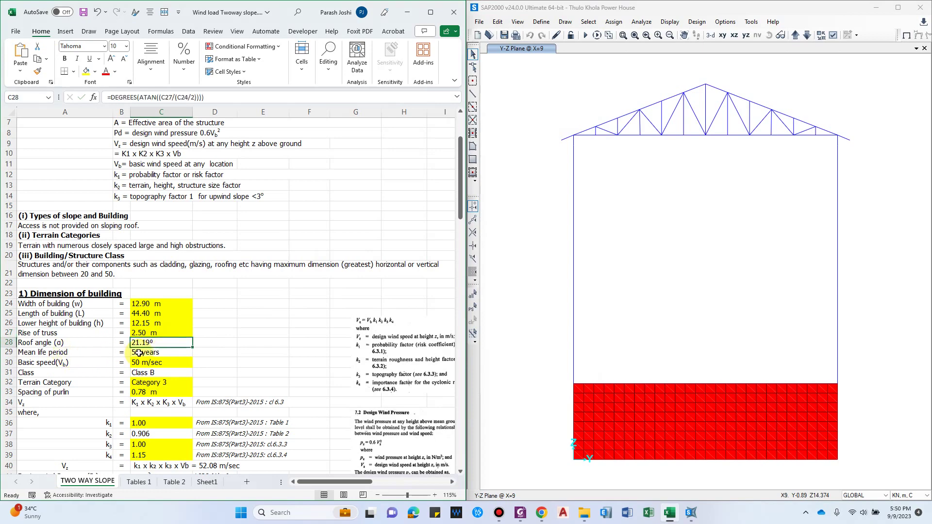
# Compare the Vz expression with the code excerpt on the sheet and add the k4 factor after K3.
pyautogui.scroll(-1, 153, 347)
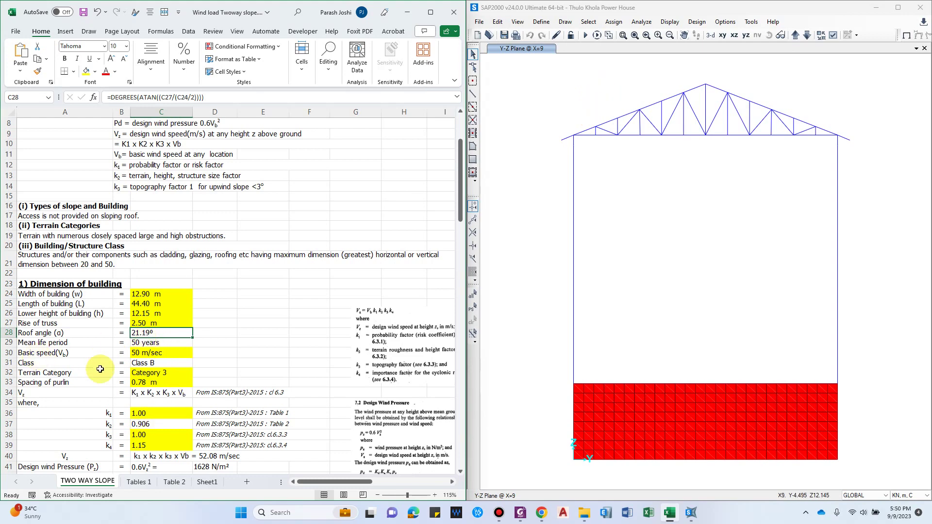
pyautogui.scroll(-1, 141, 404)
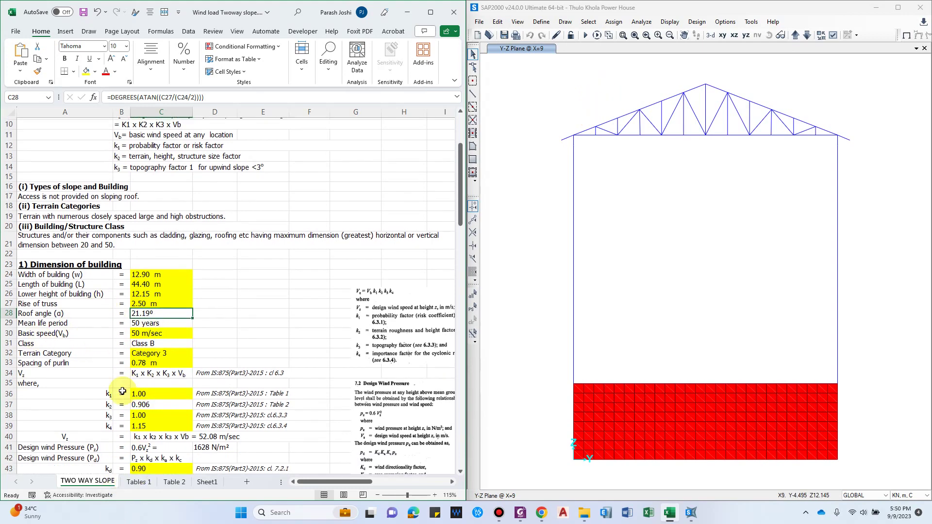
pyautogui.click(56, 374)
pyautogui.click(165, 375)
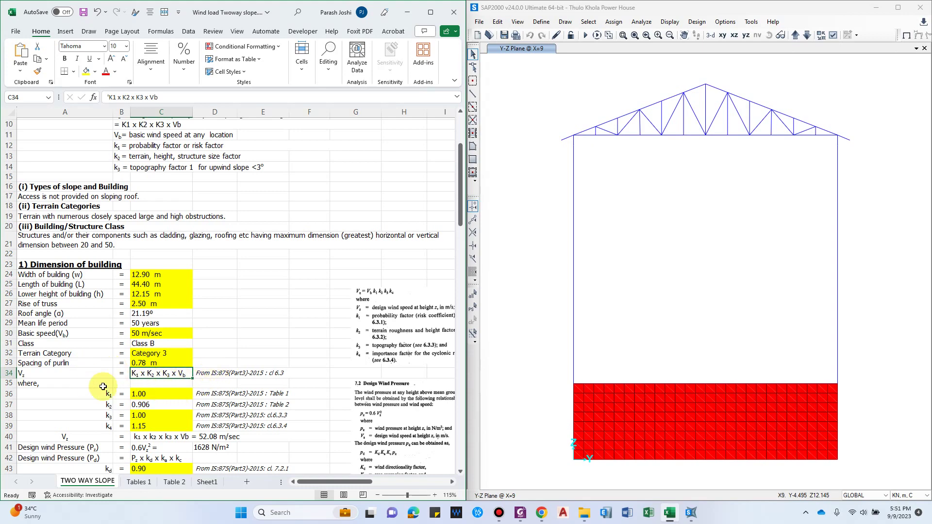
pyautogui.scroll(-2, 384, 403)
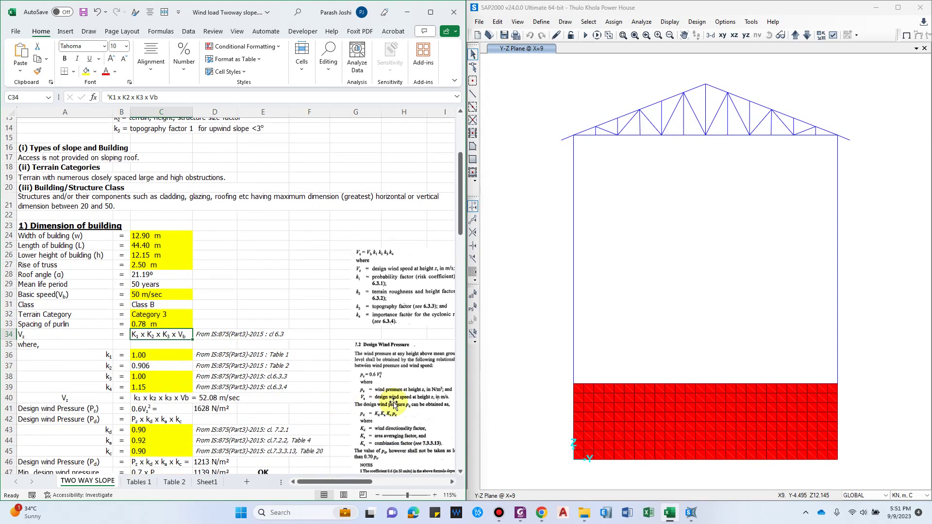
pyautogui.click(405, 284)
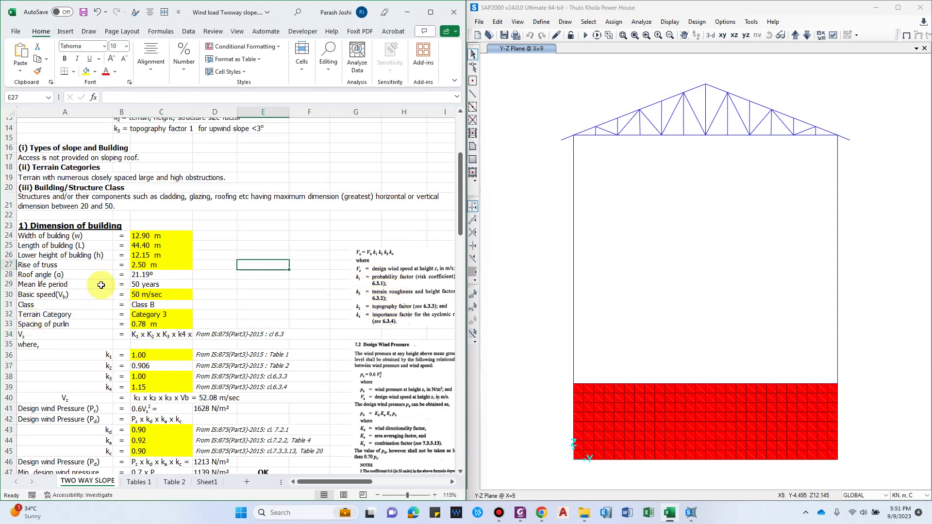
# Set the mean life period to 100 years, checking it against the structure classes in the k1 risk coefficient table on the Tables 1 sheet.
pyautogui.click(139, 482)
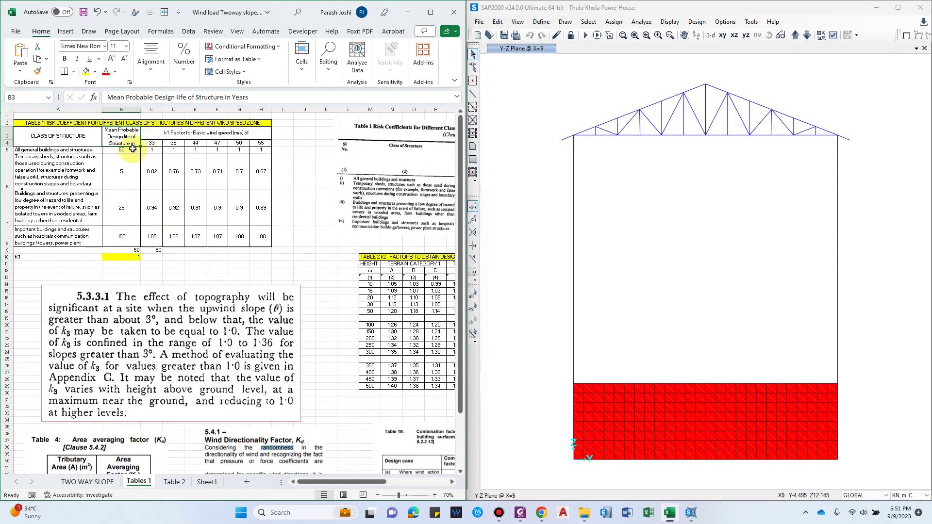
pyautogui.click(151, 142)
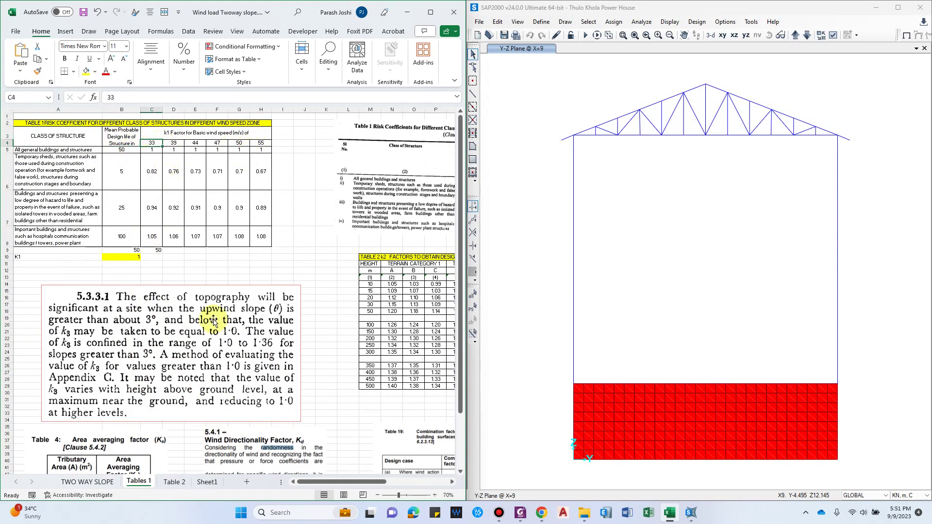
pyautogui.click(87, 482)
pyautogui.click(240, 298)
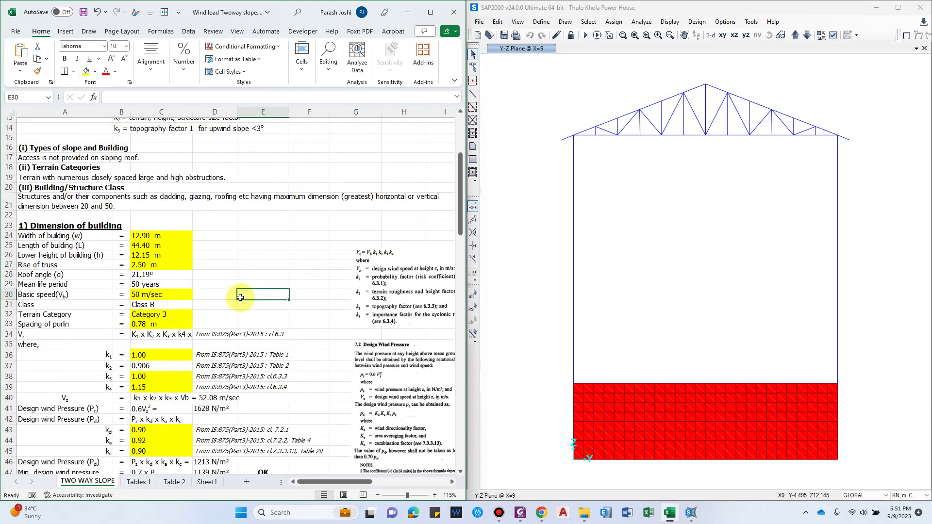
pyautogui.click(143, 286)
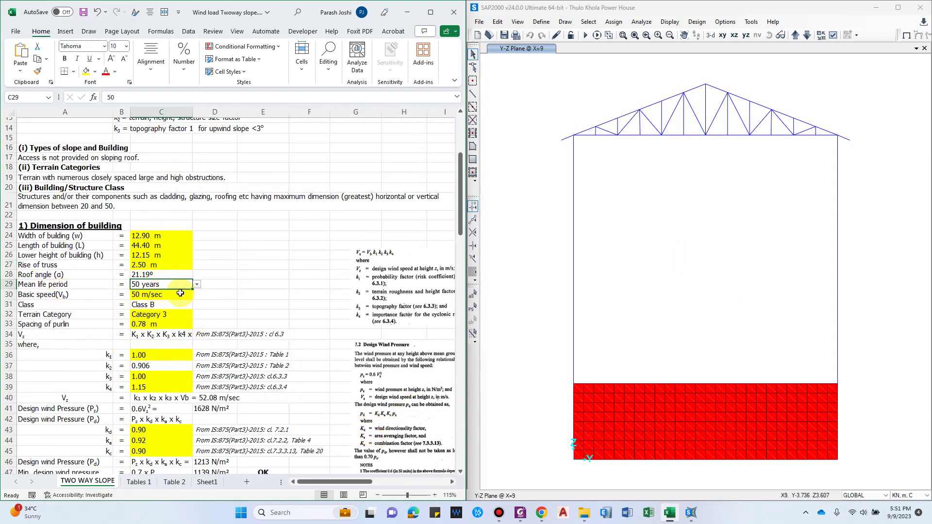
pyautogui.click(197, 284)
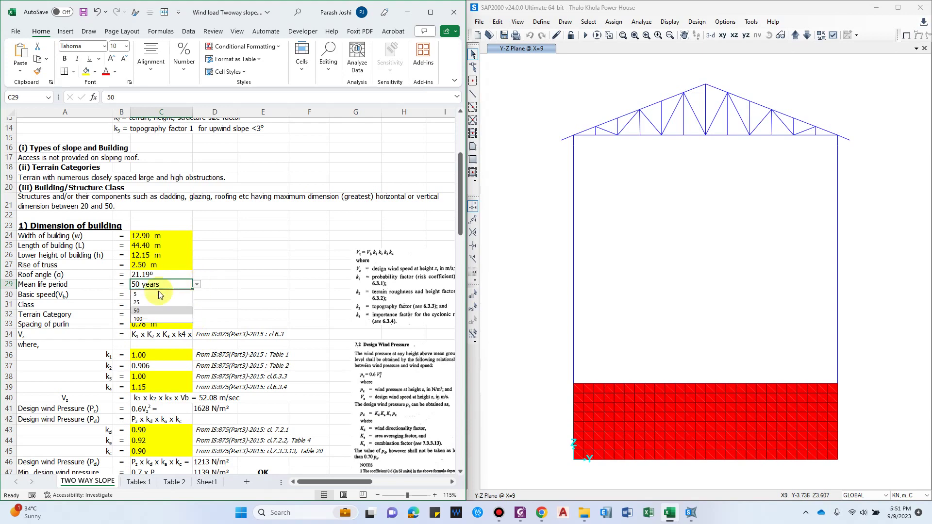
pyautogui.click(145, 319)
pyautogui.click(139, 482)
pyautogui.click(39, 241)
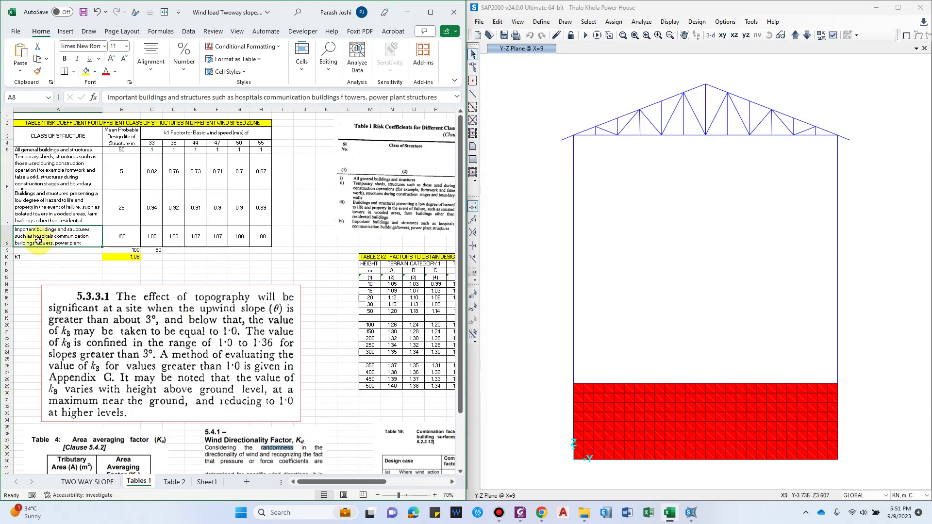
pyautogui.click(87, 482)
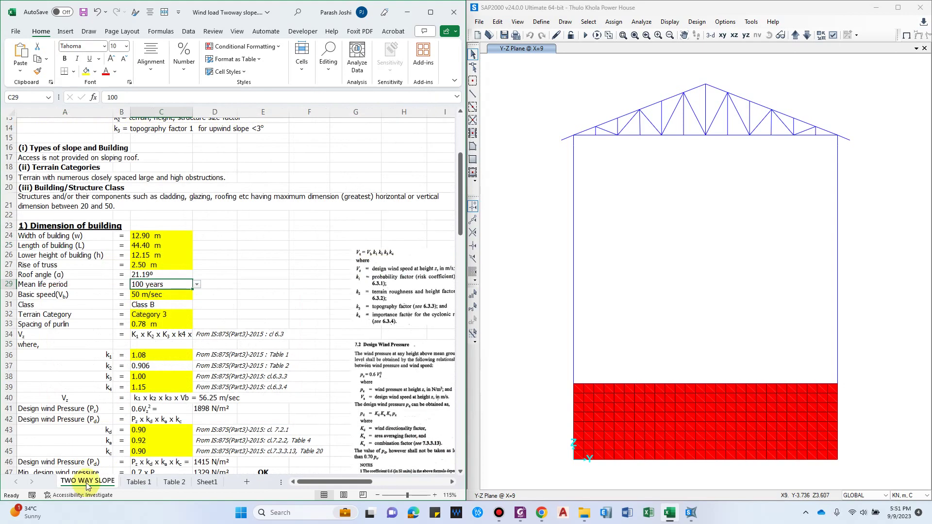
# Set the basic wind speed Vb to 47 m/sec in the building dimension data.
pyautogui.click(63, 296)
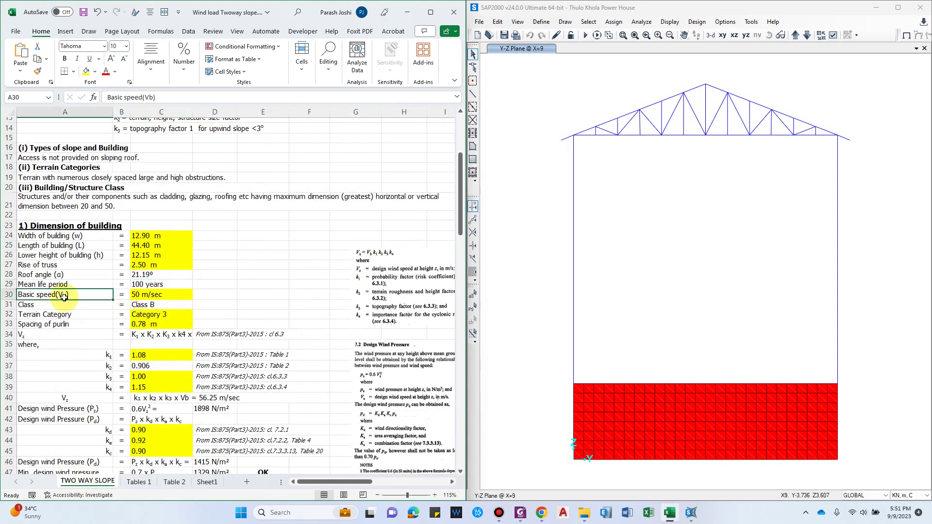
pyautogui.click(164, 297)
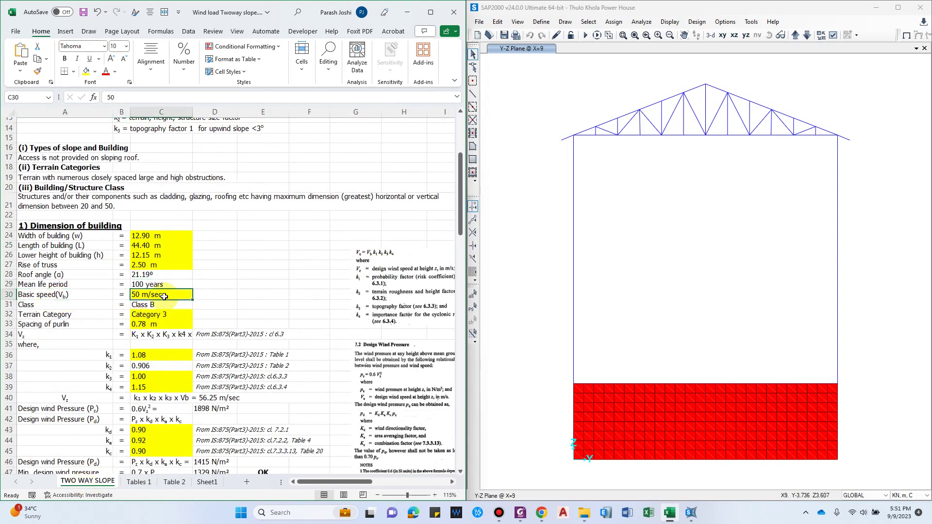
pyautogui.write('47')
pyautogui.press('Return')
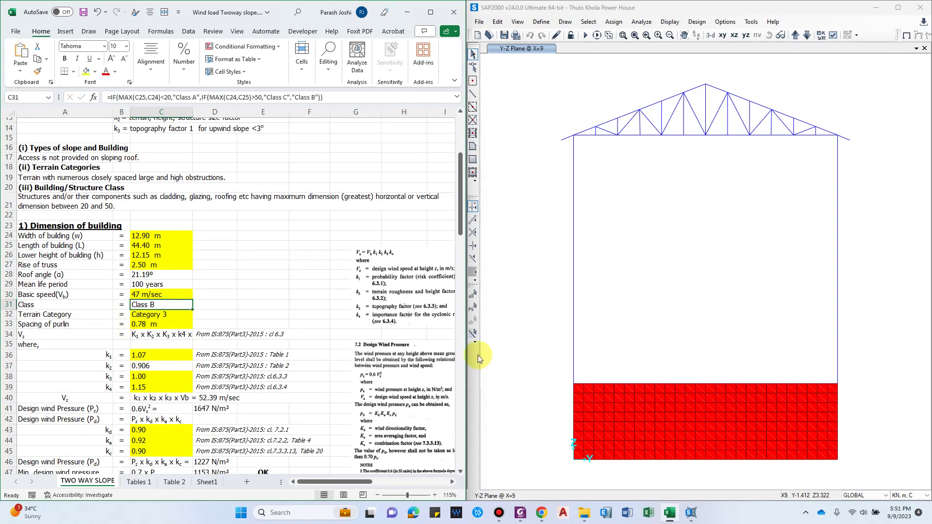
# Maximize the workbook and review the coefficient tables on the Tables 1 and Table 2 sheets before returning to the TWO WAY SLOPE sheet.
pyautogui.click(136, 482)
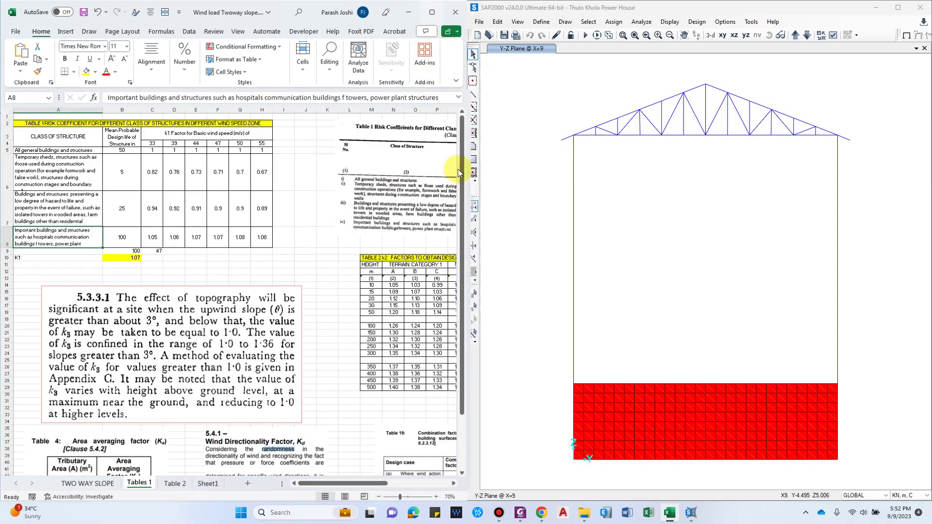
pyautogui.click(430, 12)
pyautogui.scroll(-2, 662, 364)
pyautogui.scroll(-5, 661, 364)
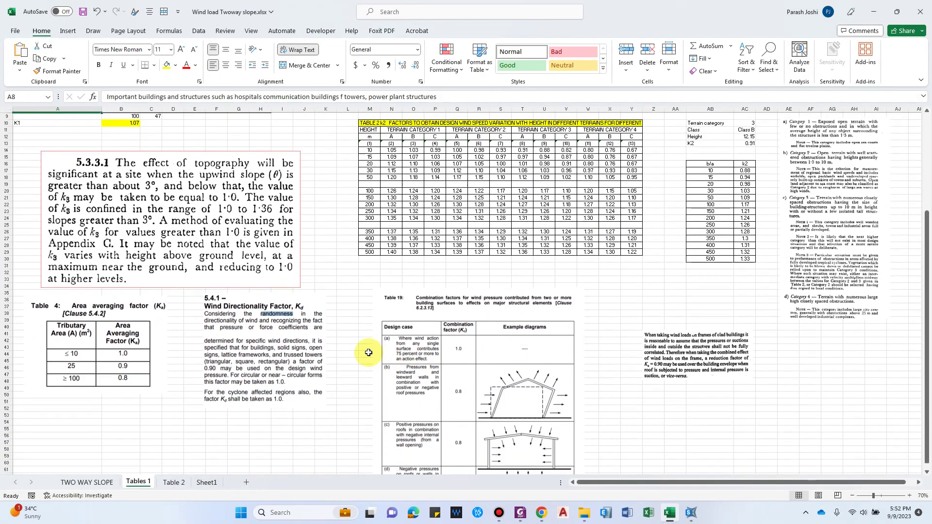
pyautogui.scroll(8, 366, 349)
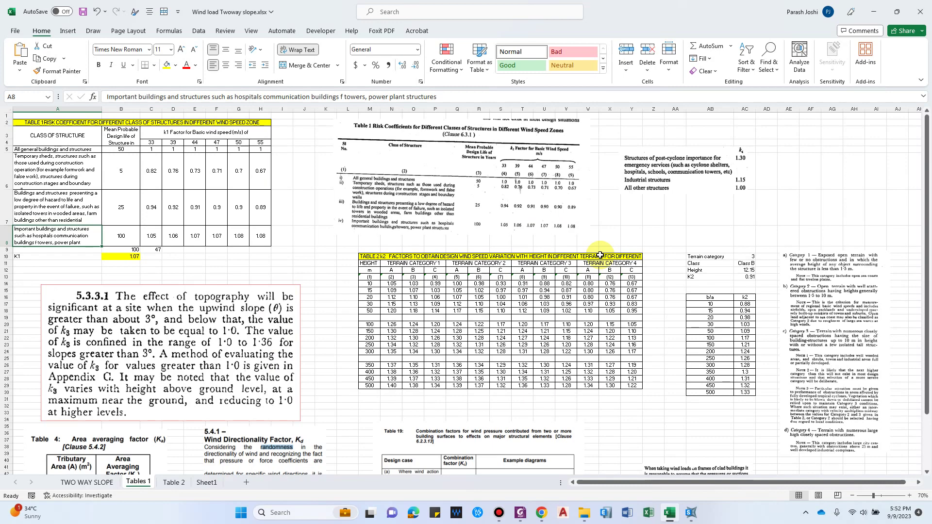
pyautogui.click(174, 482)
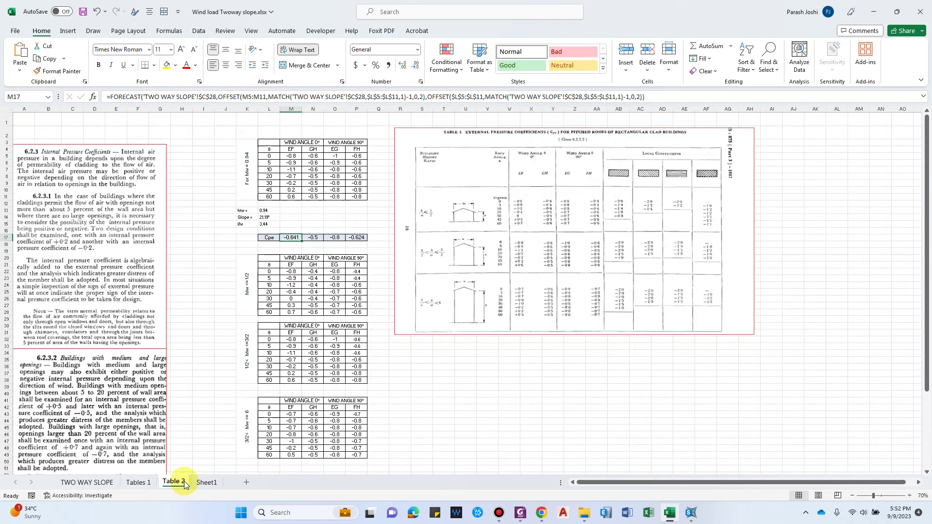
pyautogui.click(194, 484)
pyautogui.click(90, 482)
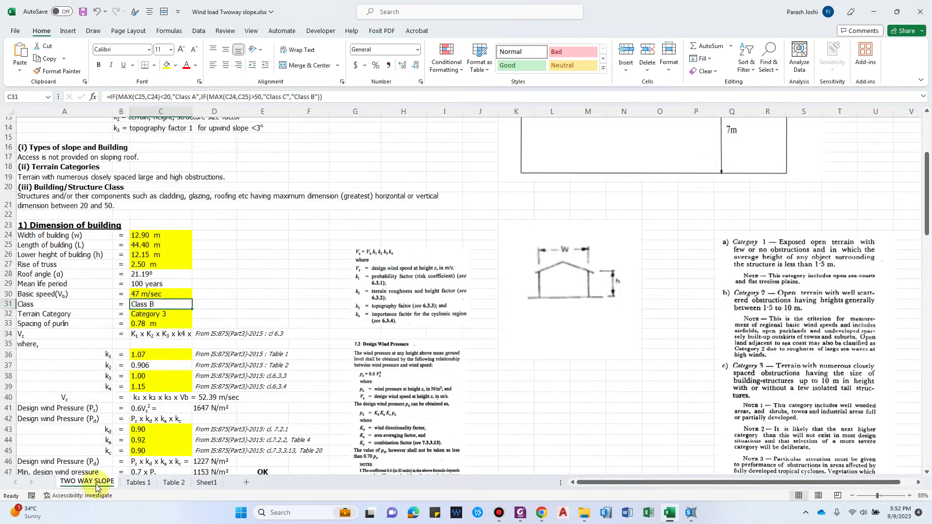
# Inspect the formula that determines the building class, and compare the terrain category entry with the Category 1 to 4 definitions.
pyautogui.click(224, 97)
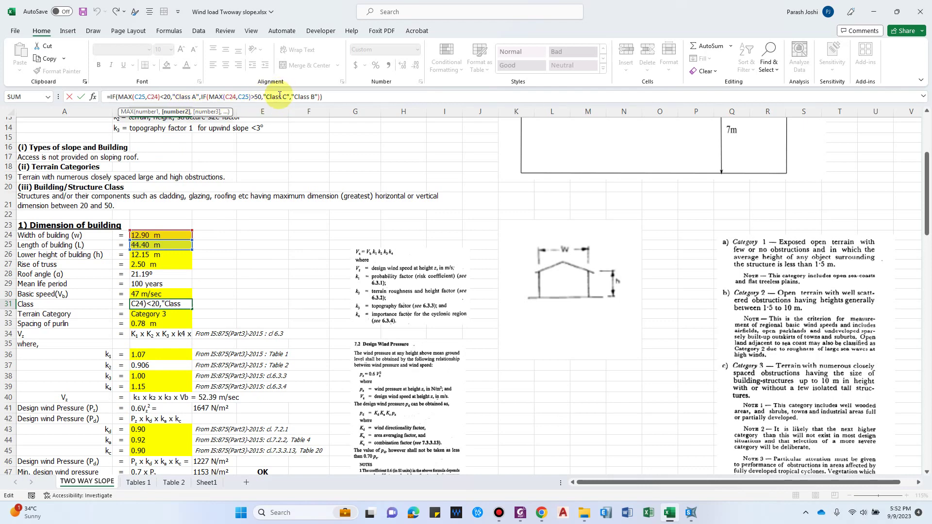
pyautogui.press('Escape')
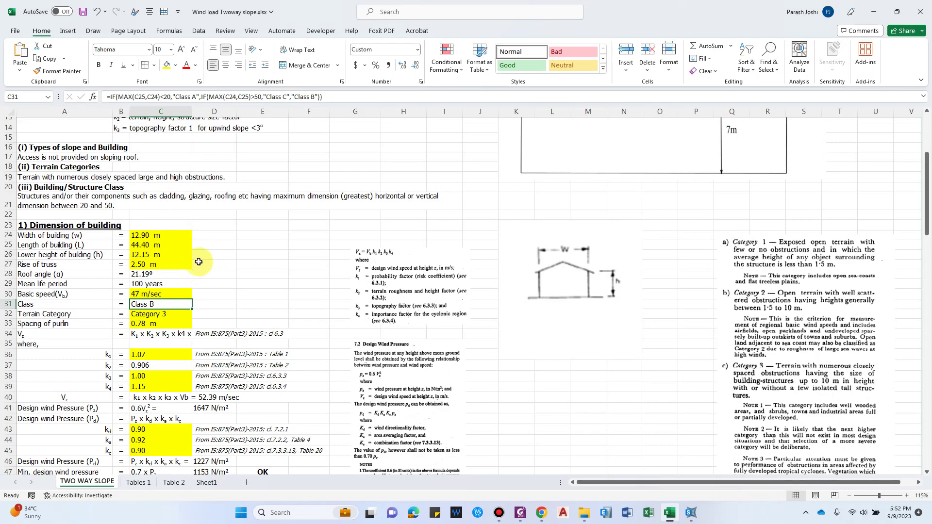
pyautogui.scroll(-1, 204, 262)
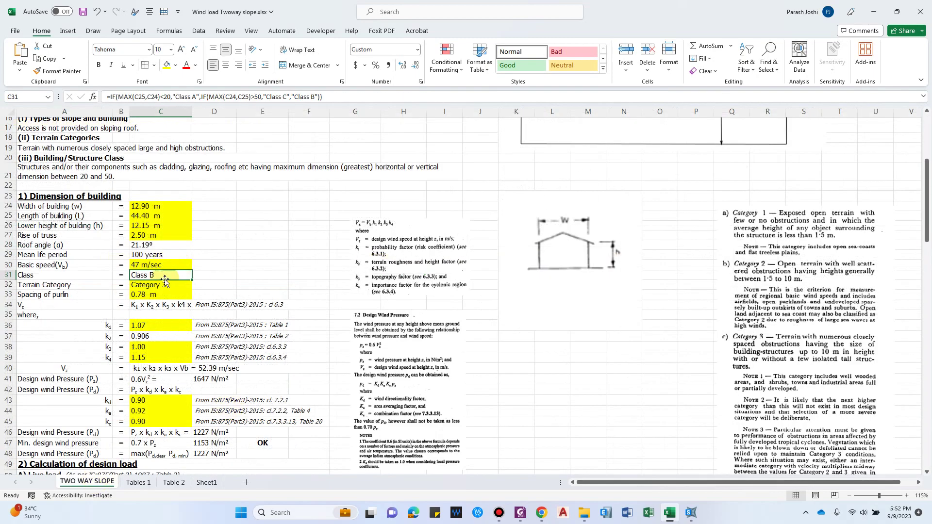
pyautogui.click(61, 285)
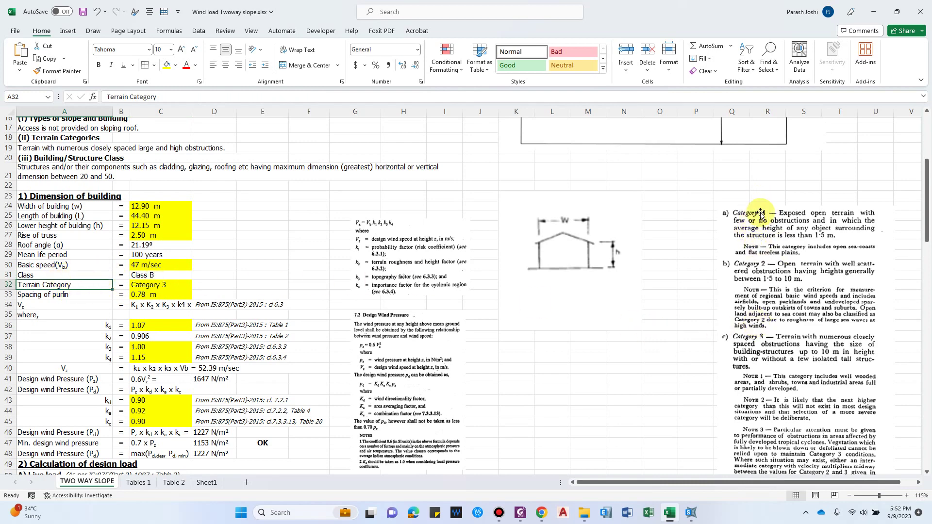
pyautogui.scroll(-1, 770, 388)
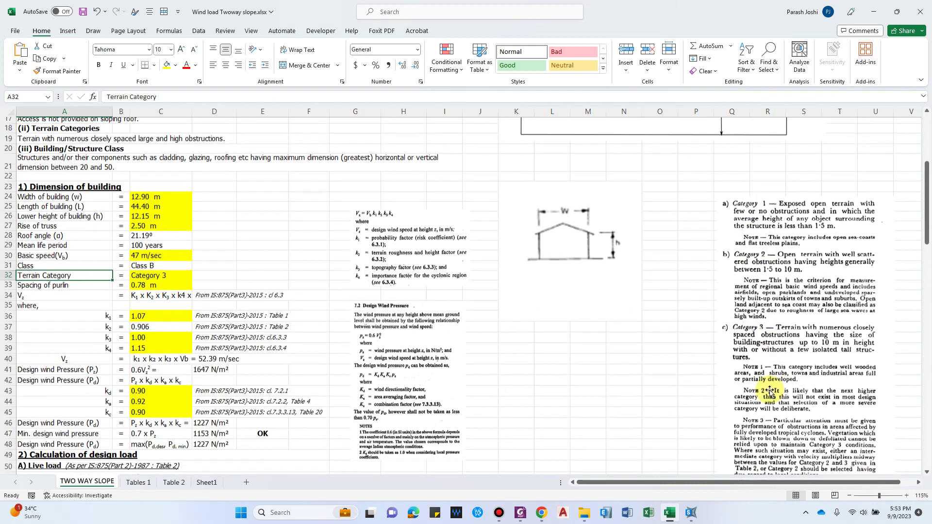
pyautogui.scroll(-2, 772, 398)
pyautogui.scroll(1, 792, 437)
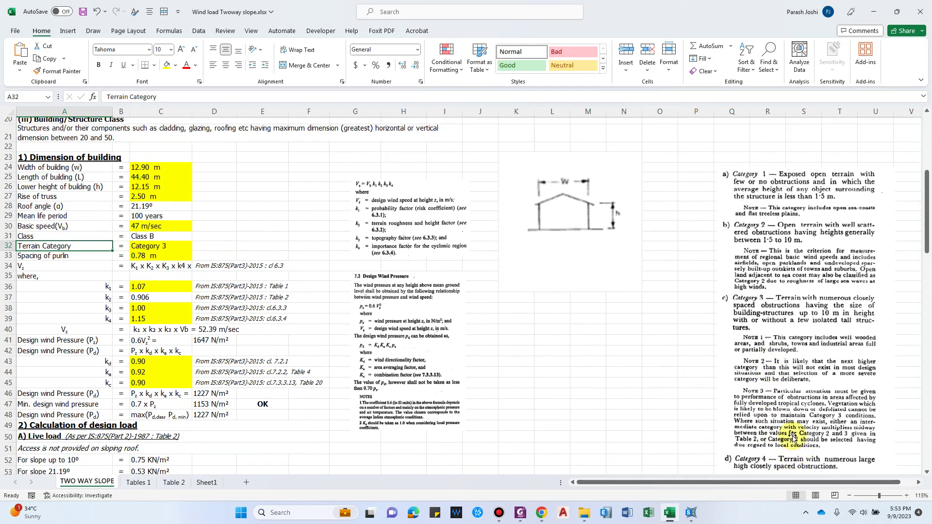
pyautogui.click(562, 362)
pyautogui.scroll(1, 563, 365)
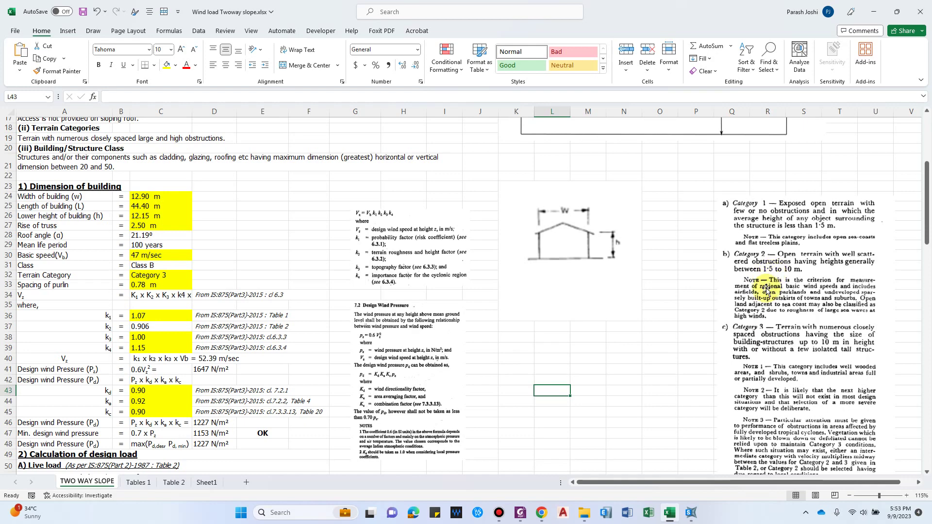
pyautogui.click(593, 336)
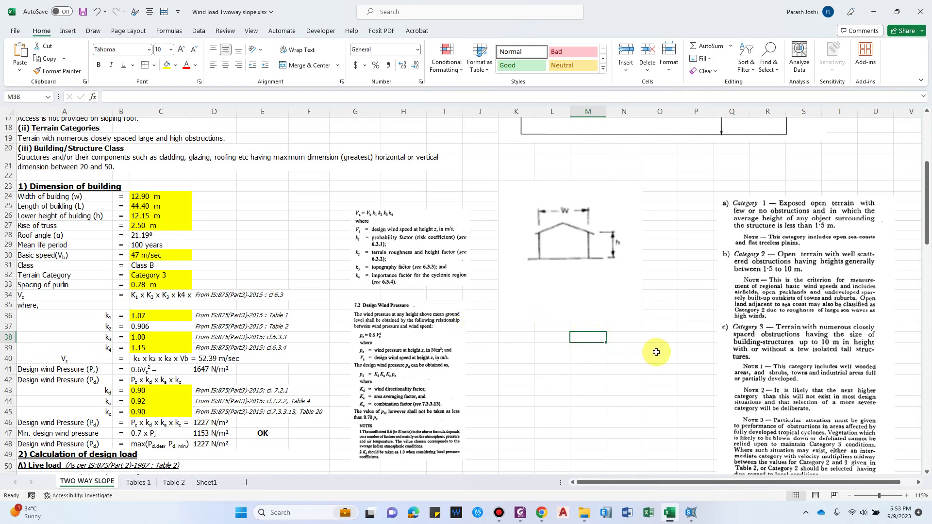
# Set the terrain category to 2 in the building dimension data of the TWO WAY SLOPE sheet.
pyautogui.click(649, 392)
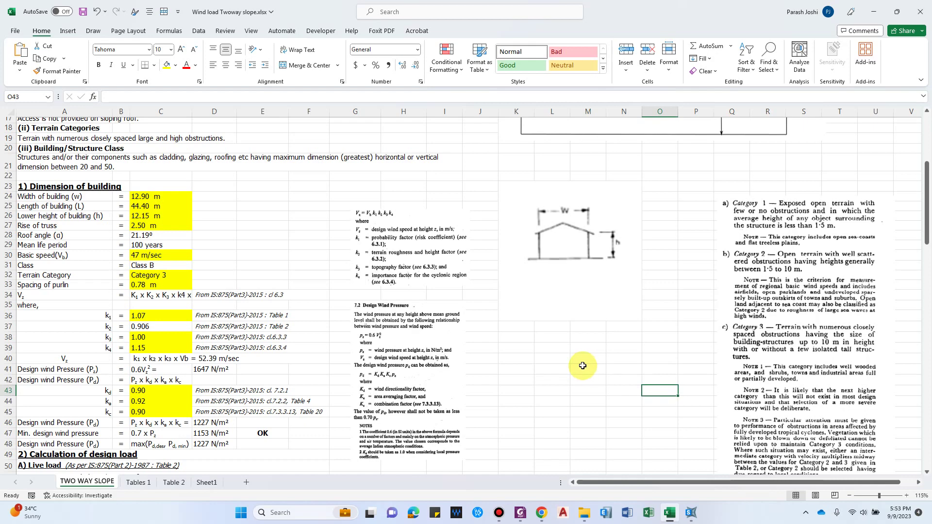
pyautogui.scroll(1, 168, 289)
pyautogui.click(154, 299)
pyautogui.click(195, 295)
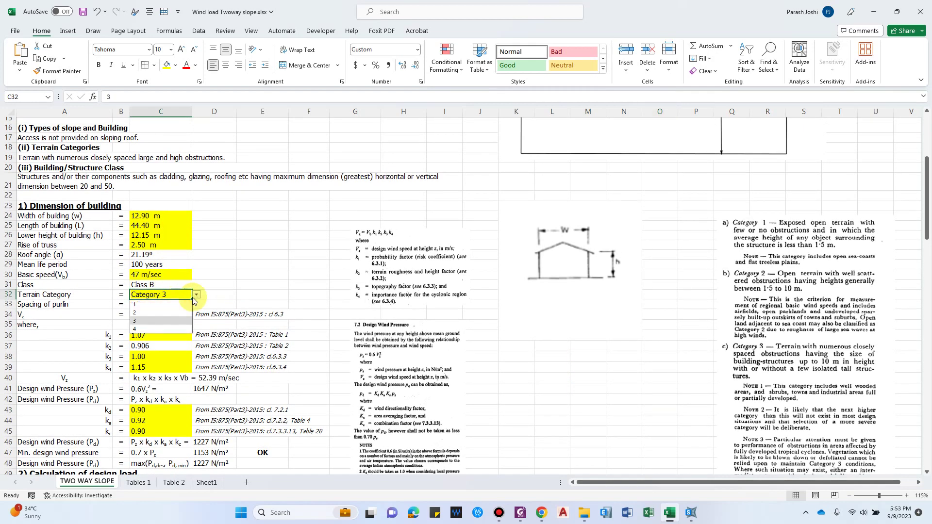
pyautogui.click(160, 314)
# Check the k1 entry on the TWO WAY SLOPE sheet against the risk coefficient table on the Tables 1 sheet.
pyautogui.hotkey('ctrl', 'pagedown')
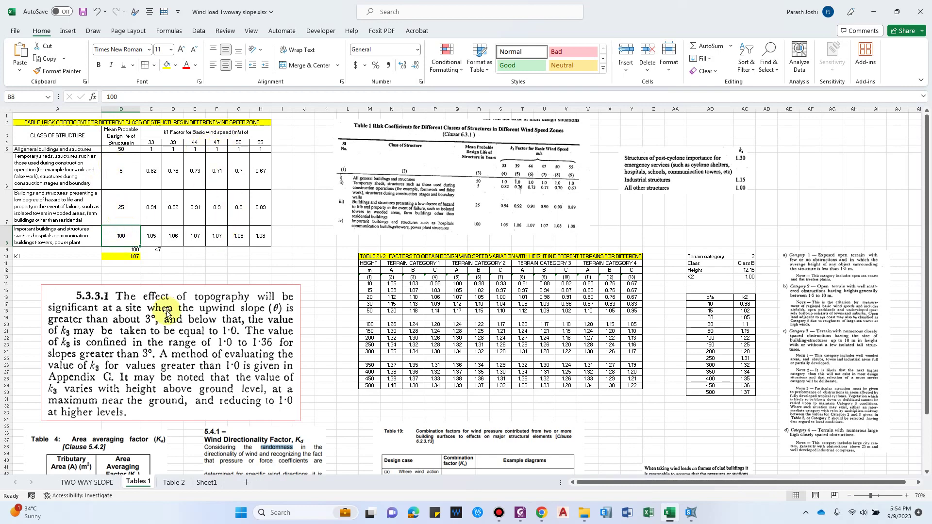
pyautogui.click(87, 482)
pyautogui.click(151, 336)
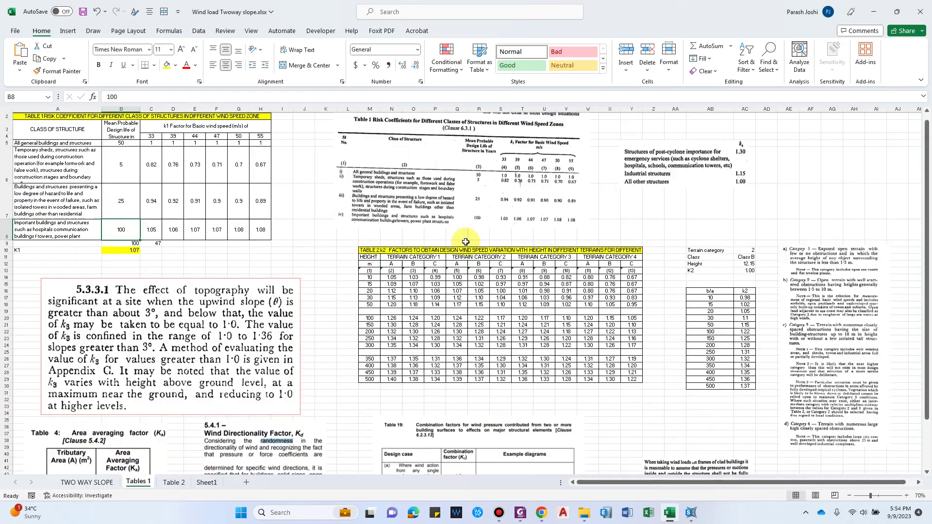
pyautogui.click(139, 482)
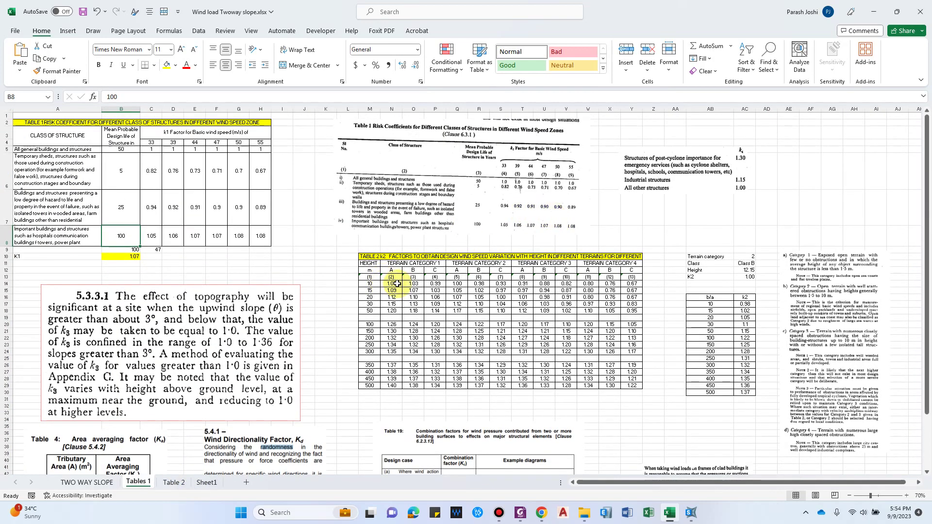
pyautogui.click(83, 495)
pyautogui.click(92, 482)
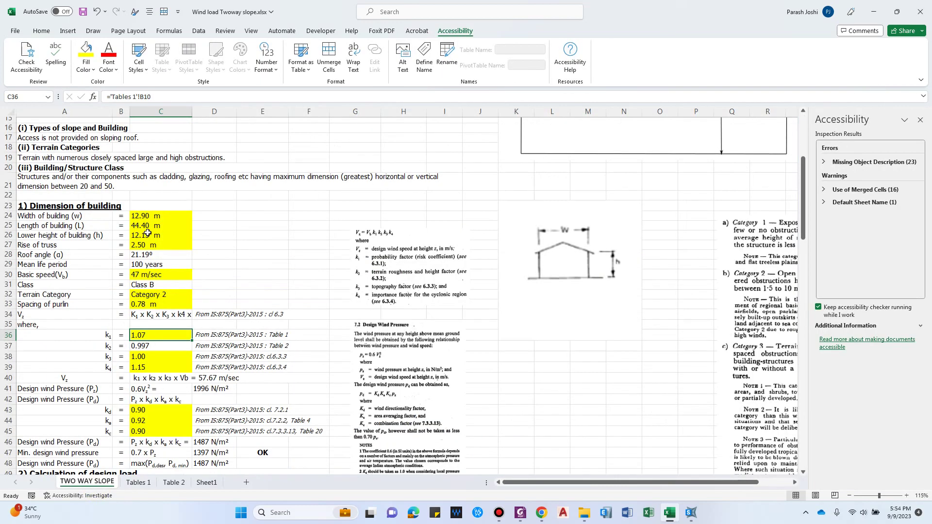
# Look up the k2 factors on the Tables 1 sheet for Terrain Category 2, Class B, at heights of 10 and 15 m.
pyautogui.click(148, 234)
pyautogui.click(158, 227)
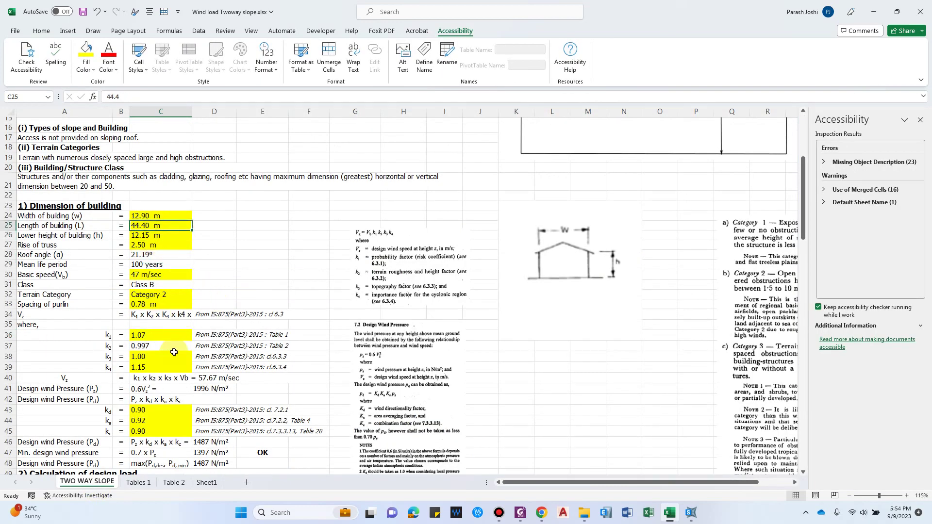
pyautogui.click(148, 483)
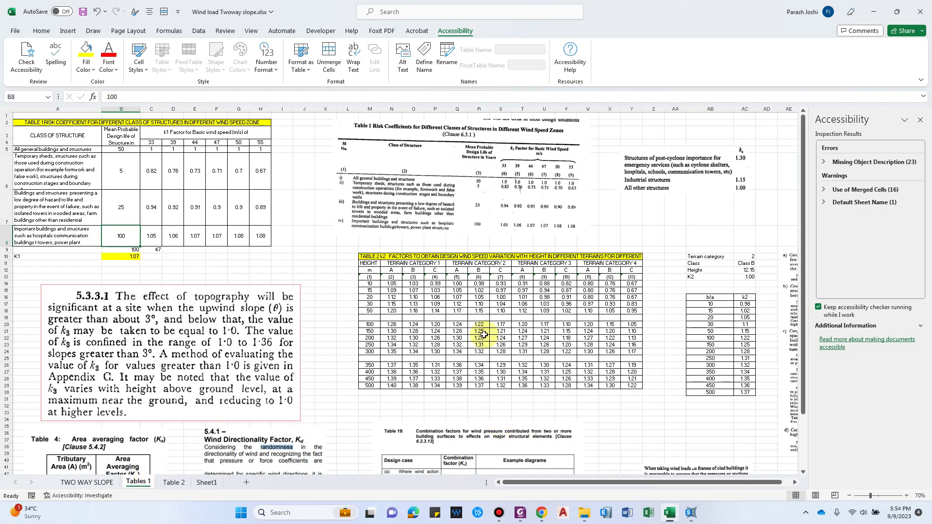
pyautogui.click(379, 285)
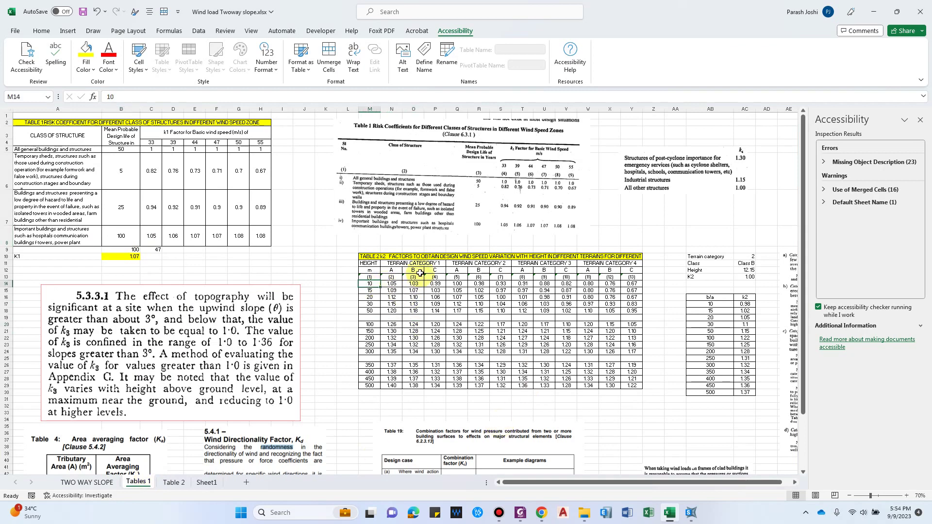
pyautogui.click(494, 265)
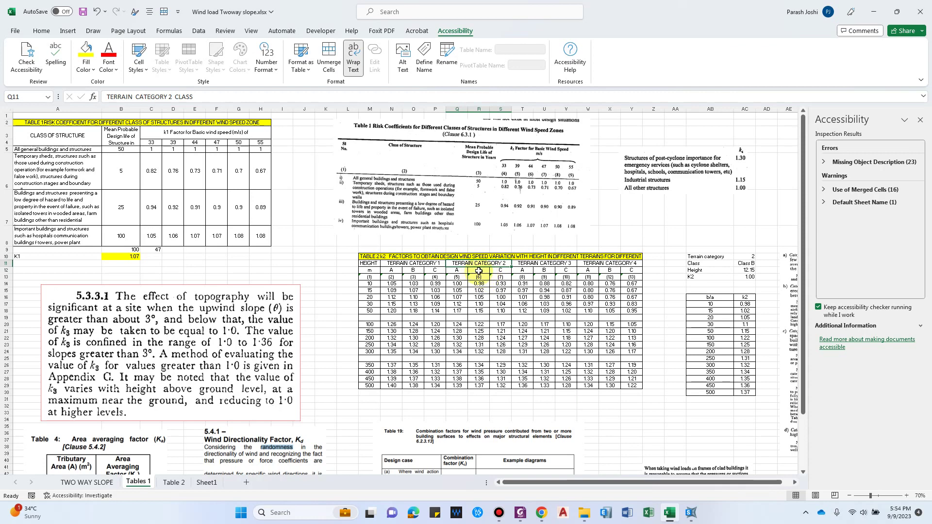
pyautogui.click(480, 272)
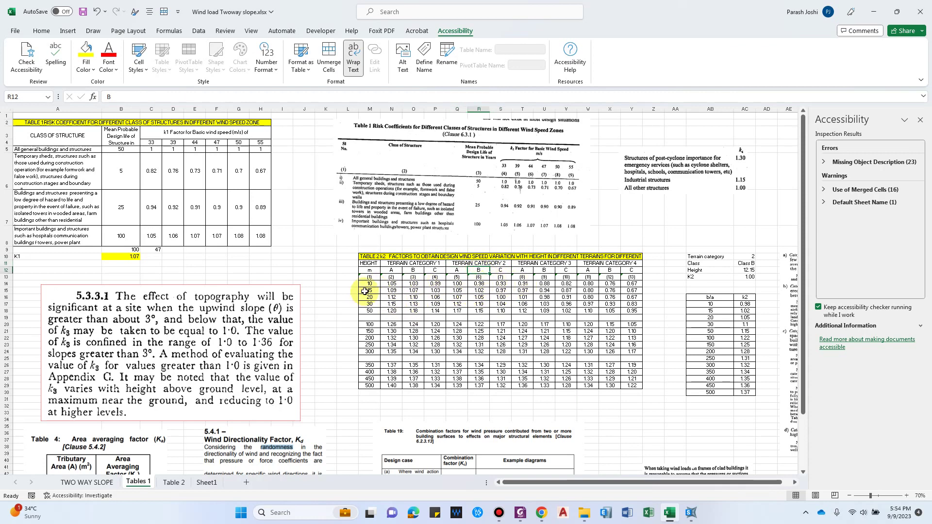
pyautogui.moveTo(374, 287); pyautogui.dragTo(485, 283)
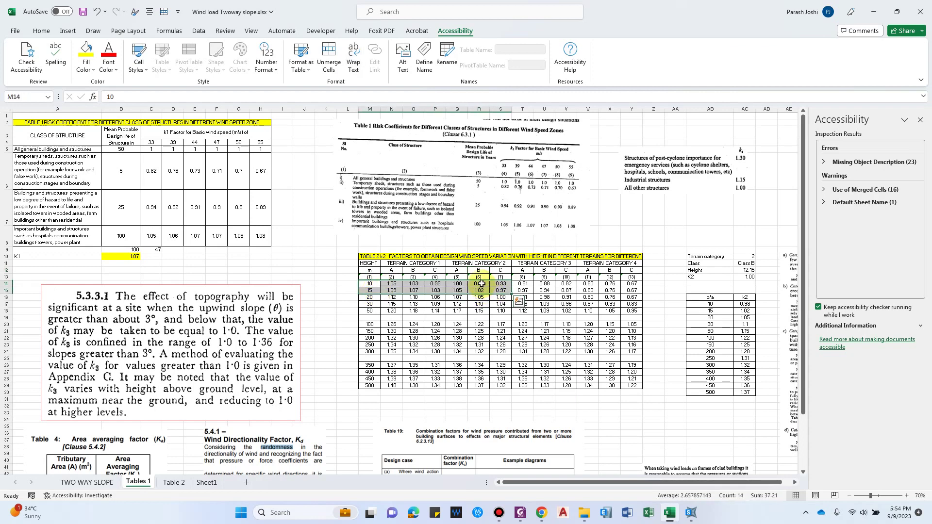
pyautogui.click(481, 283)
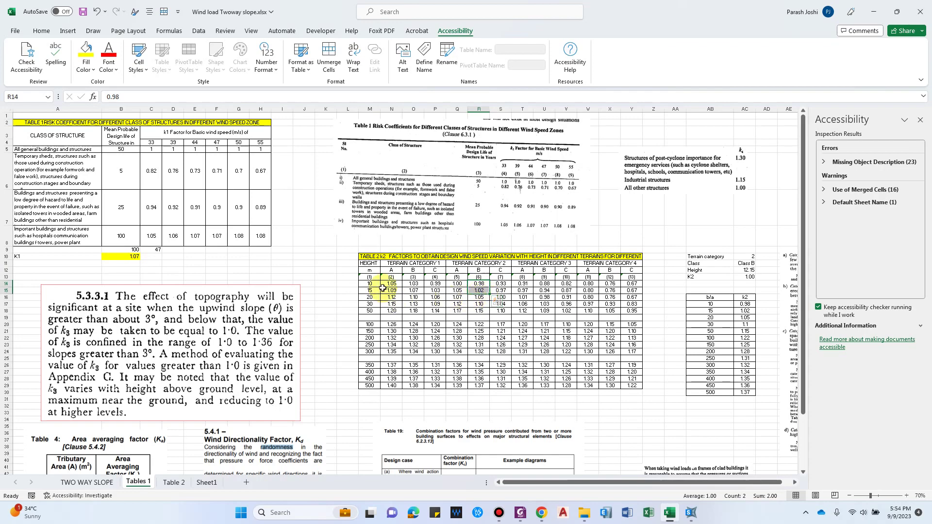
# Inspect the k2 cell's formula and trace its source in the k2 table on the Tables 1 sheet.
pyautogui.click(90, 482)
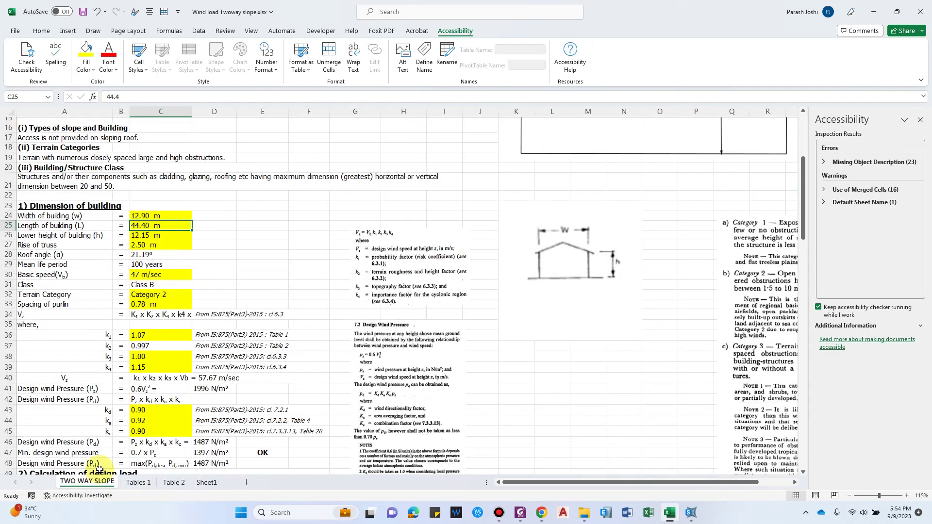
pyautogui.click(152, 347)
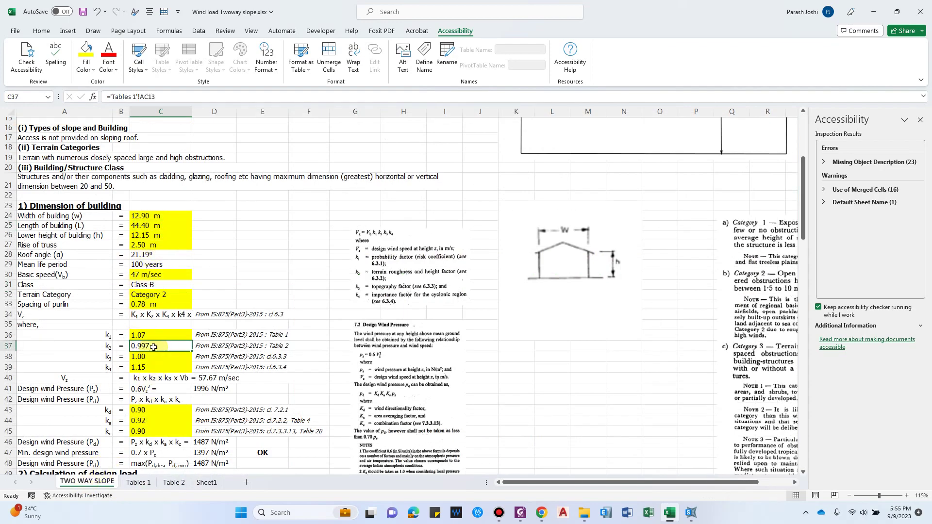
pyautogui.click(154, 483)
pyautogui.click(782, 327)
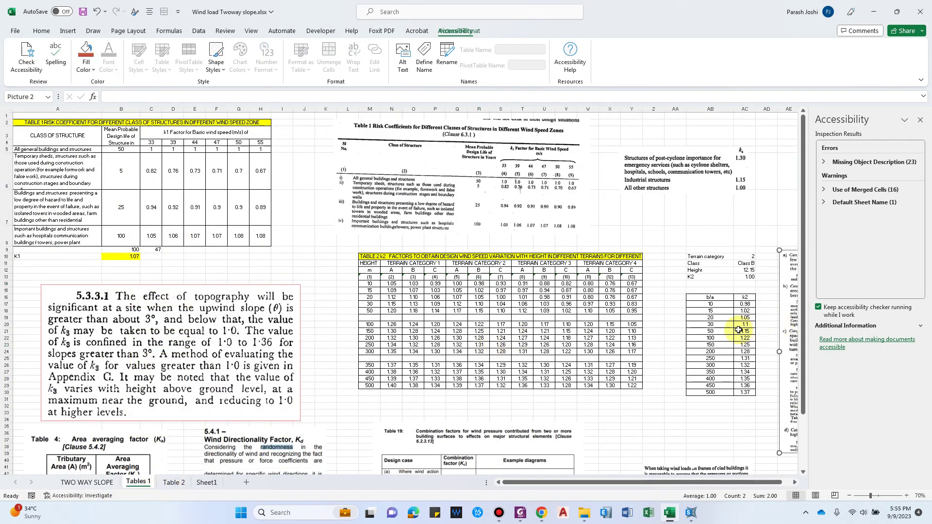
pyautogui.click(743, 414)
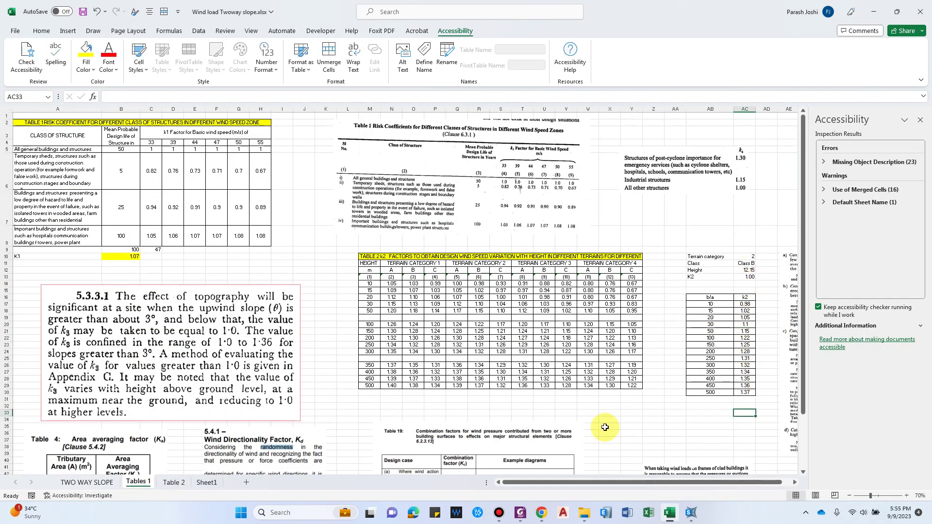
# Compare the k3 topography factor with clause 5.3.3.1 on upwind slope on the Tables 1 sheet.
pyautogui.click(89, 487)
pyautogui.scroll(-1, 291, 374)
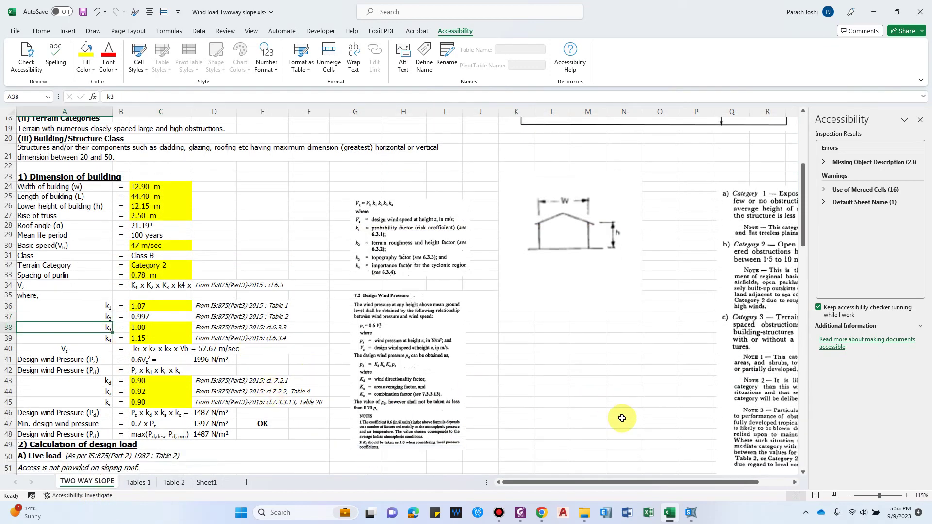
pyautogui.click(139, 483)
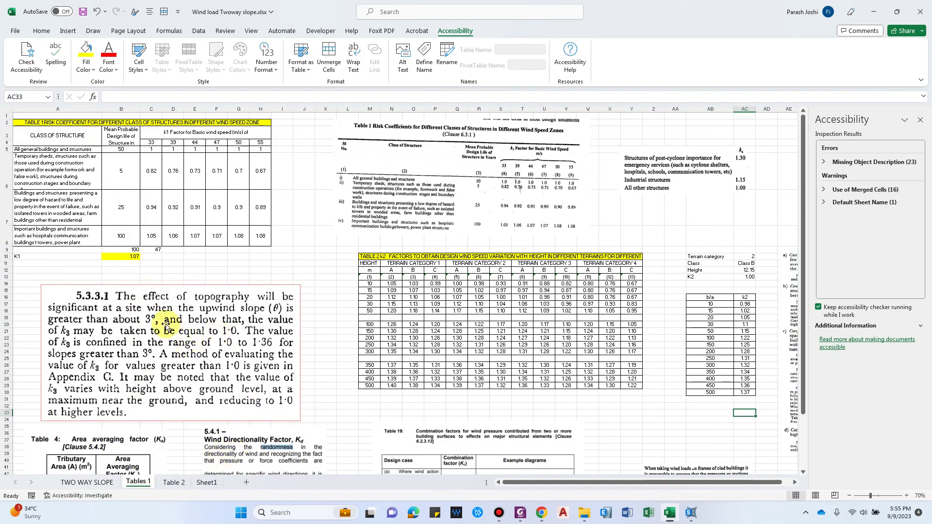
pyautogui.scroll(-1, 166, 327)
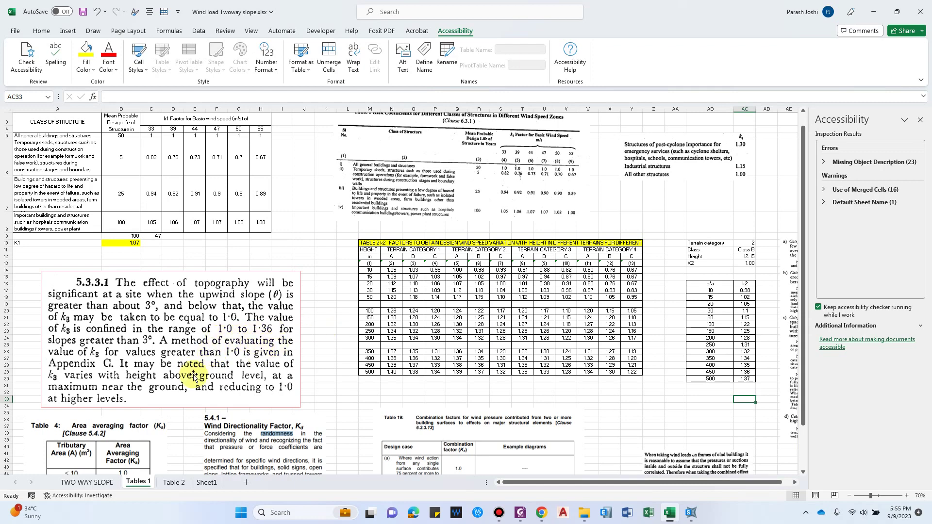
pyautogui.click(87, 482)
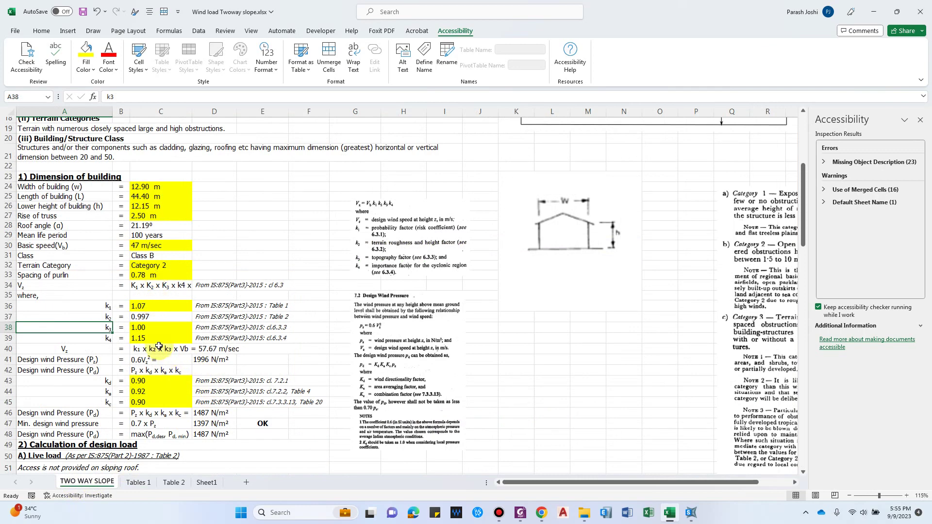
pyautogui.click(153, 330)
# Compare the k4 importance factor for the cyclonic region with the k4 structure types listed on the Tables 1 sheet.
pyautogui.scroll(-1, 153, 330)
pyautogui.click(97, 300)
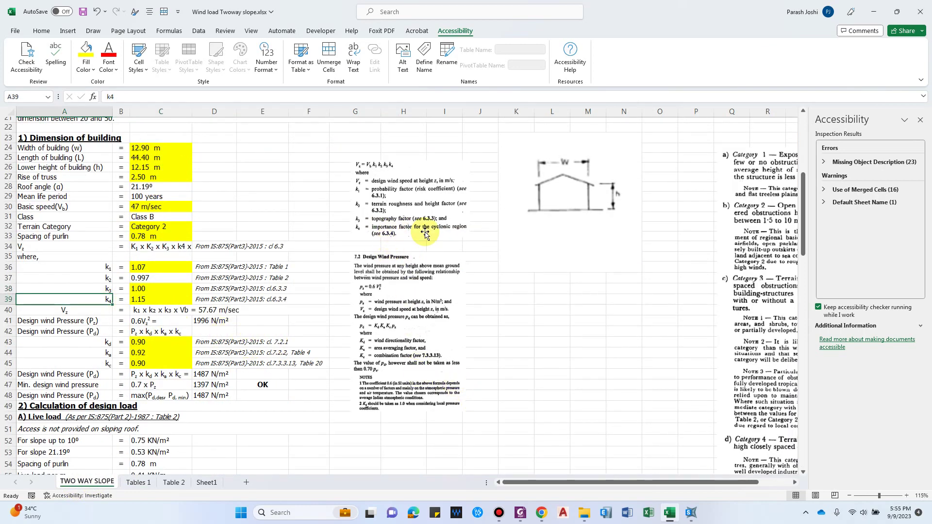
pyautogui.click(144, 483)
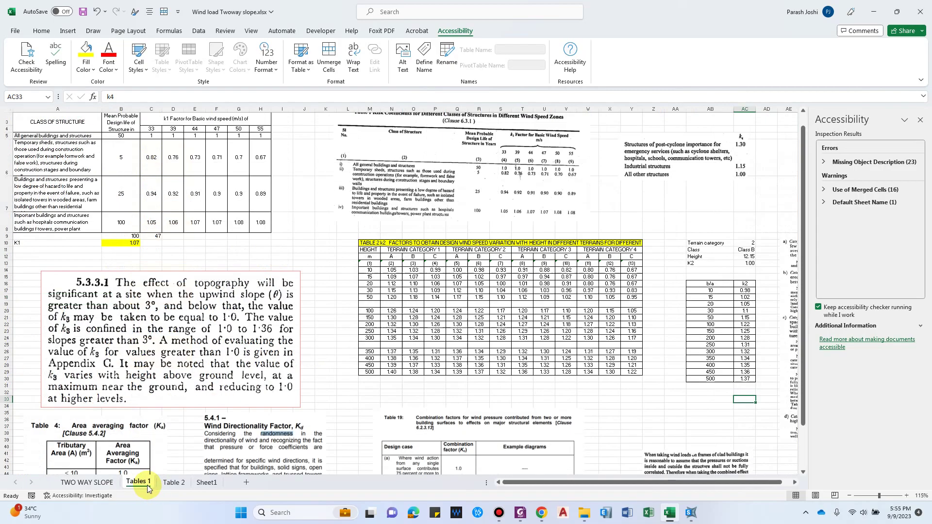
pyautogui.scroll(1, 682, 231)
pyautogui.click(699, 181)
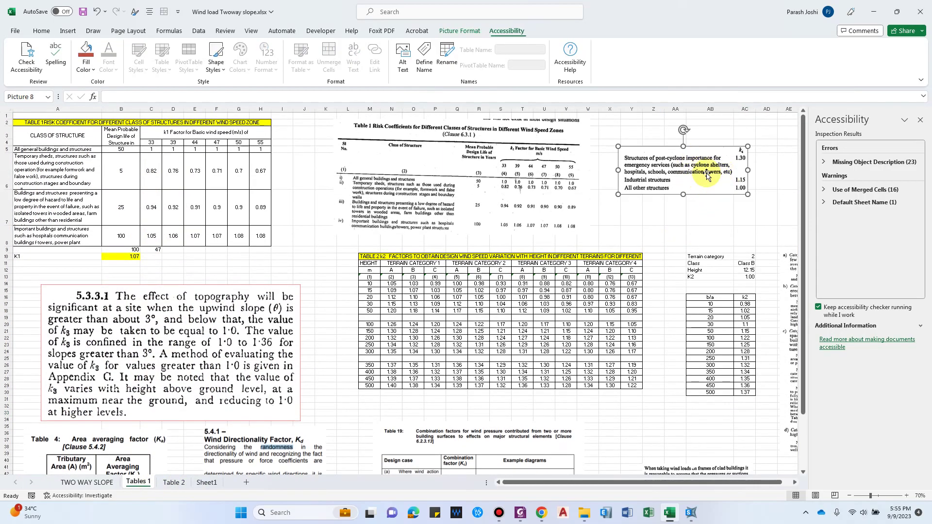
pyautogui.click(84, 482)
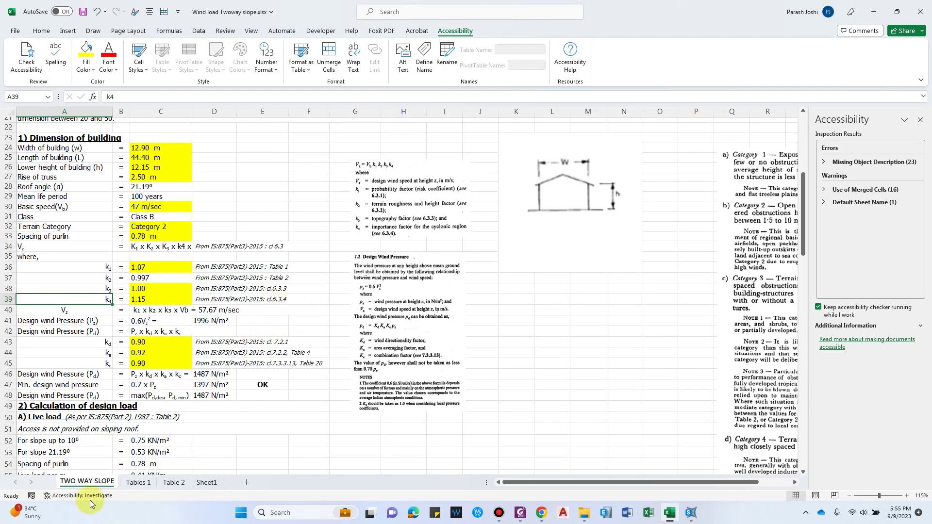
# Set the importance factor k4 to 1 on the TWO WAY SLOPE sheet, matching the All other structures type.
pyautogui.click(147, 485)
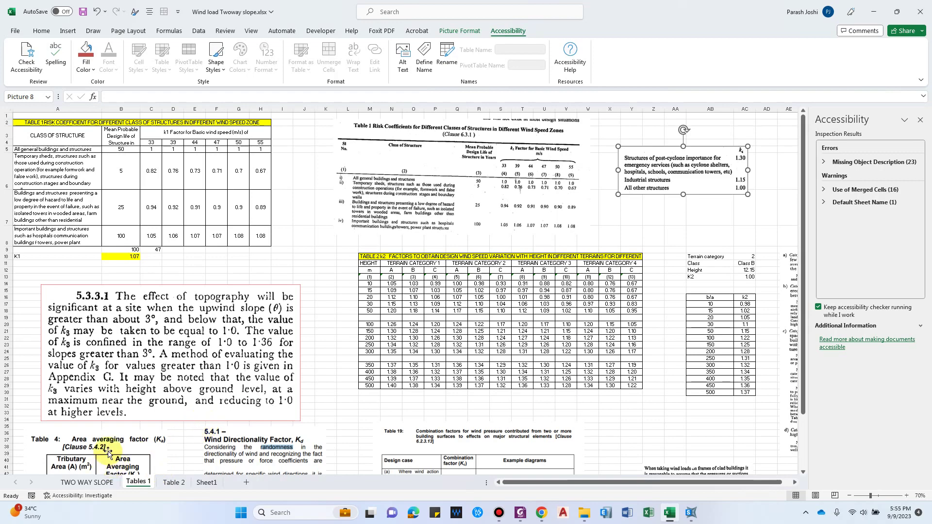
pyautogui.click(84, 483)
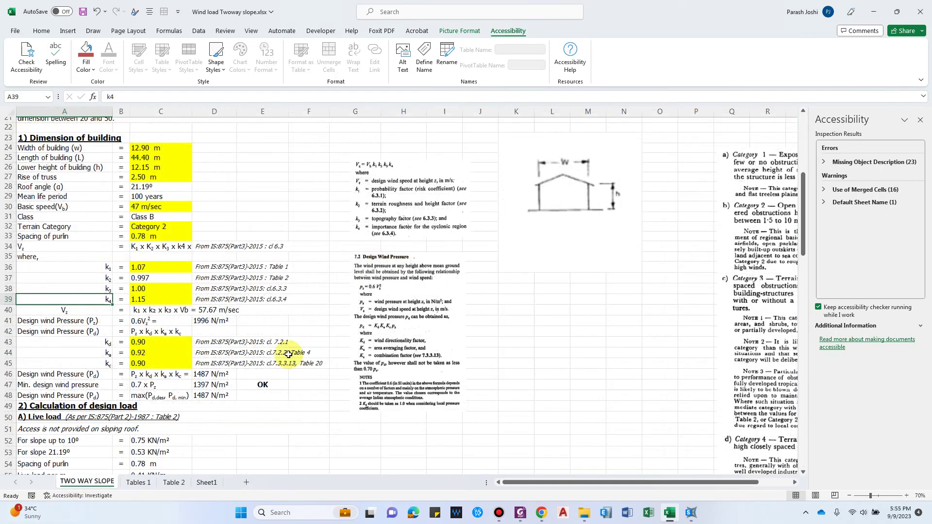
pyautogui.press('Right')
pyautogui.press('Right')
pyautogui.write('1')
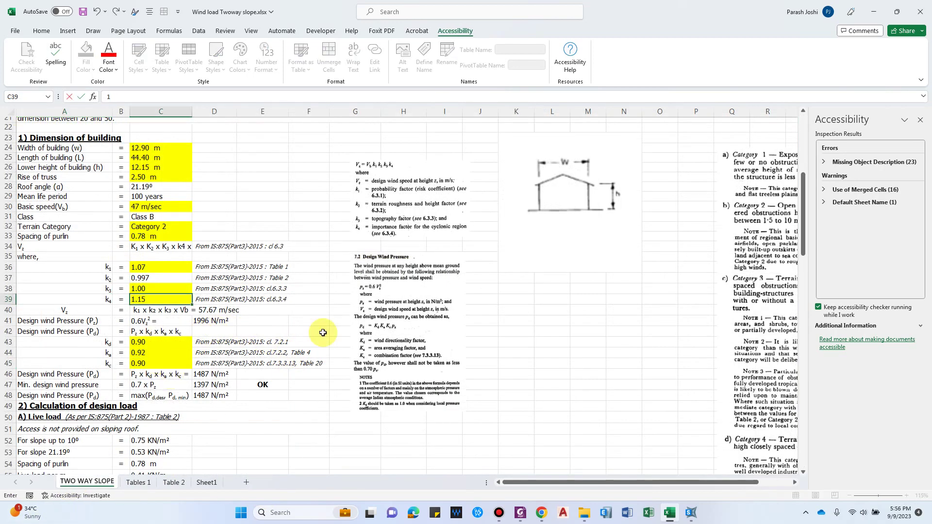
pyautogui.press('Return')
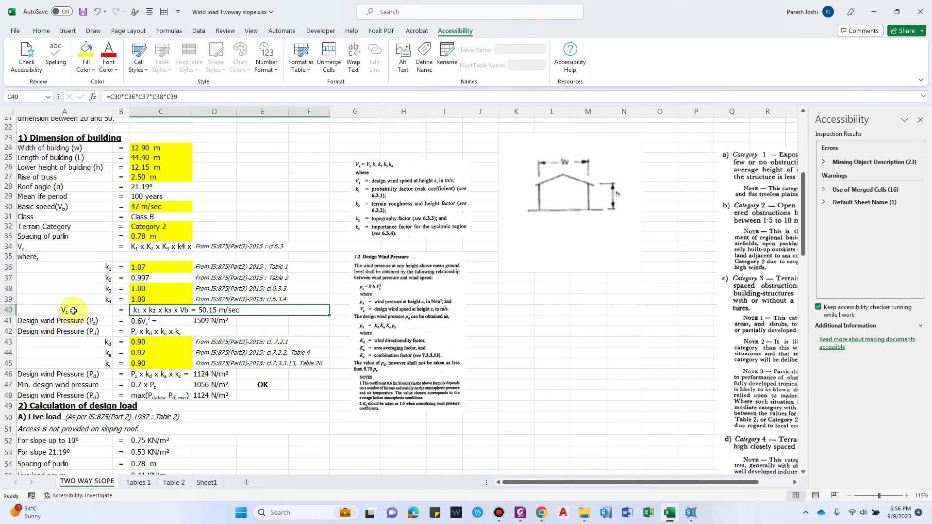
# Review the design wind pressure Pz formula and compare the kd and ka factors with their definitions in clause 7.2.
pyautogui.scroll(-1, 67, 311)
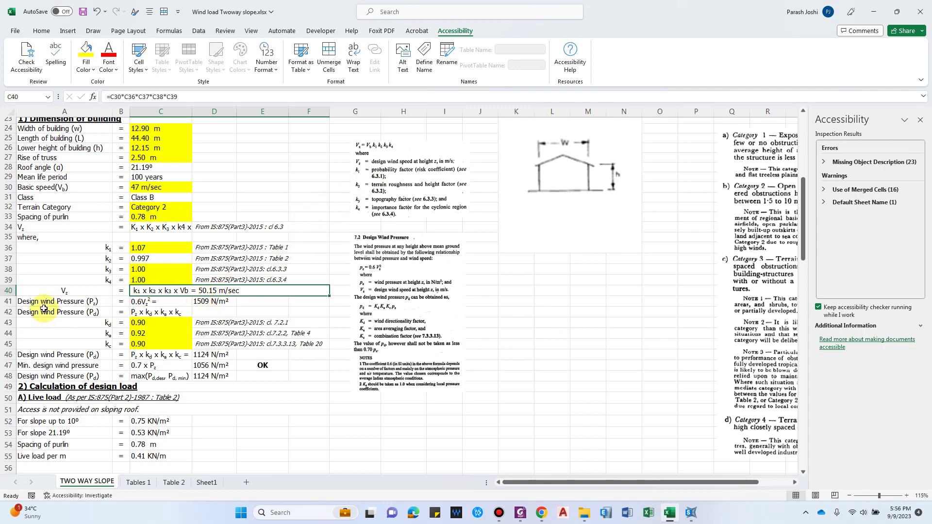
pyautogui.click(161, 304)
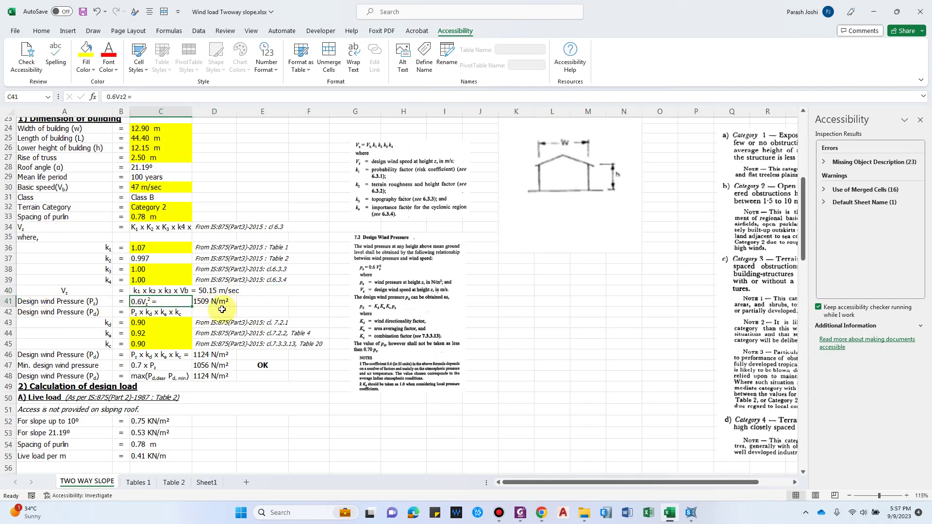
pyautogui.scroll(-1, 203, 306)
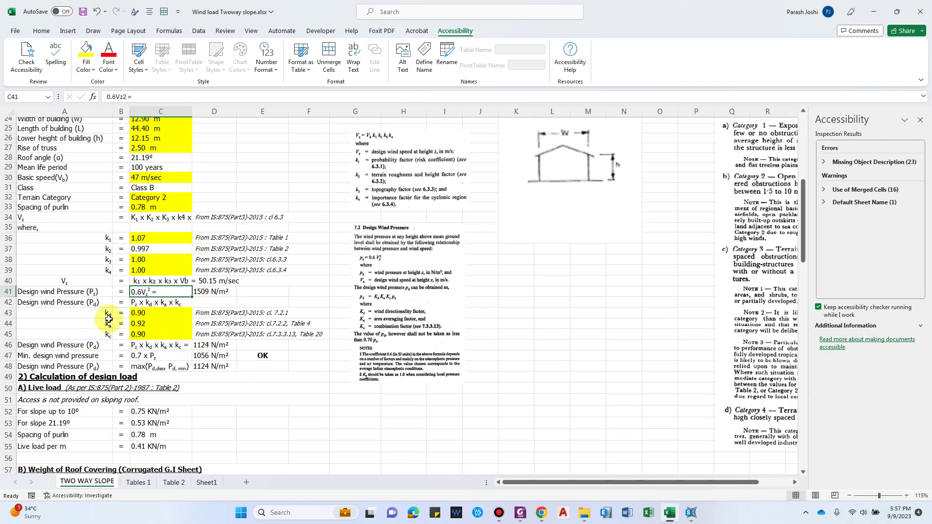
pyautogui.scroll(1, 102, 319)
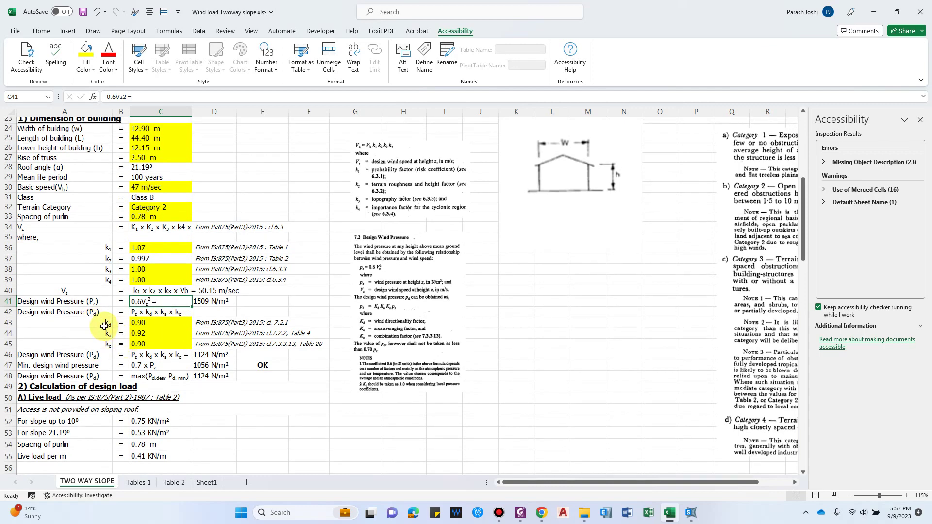
pyautogui.click(103, 325)
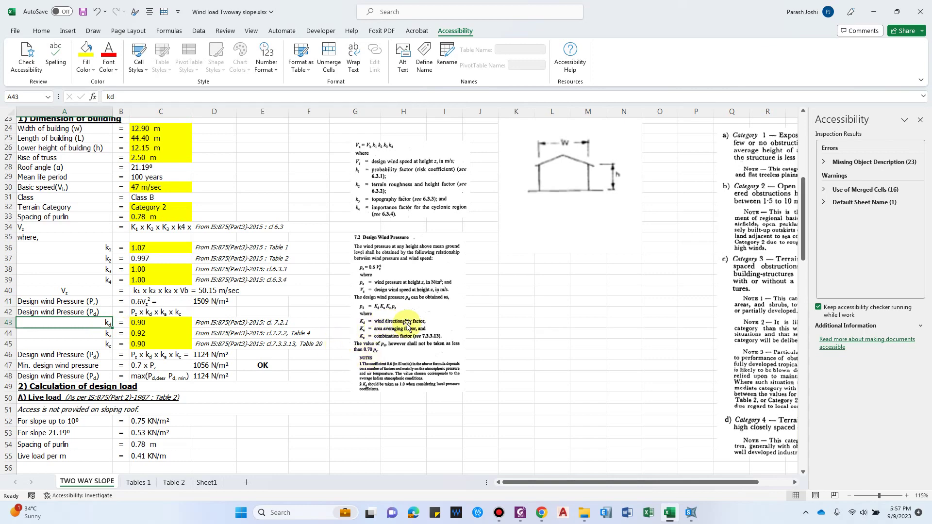
pyautogui.click(105, 334)
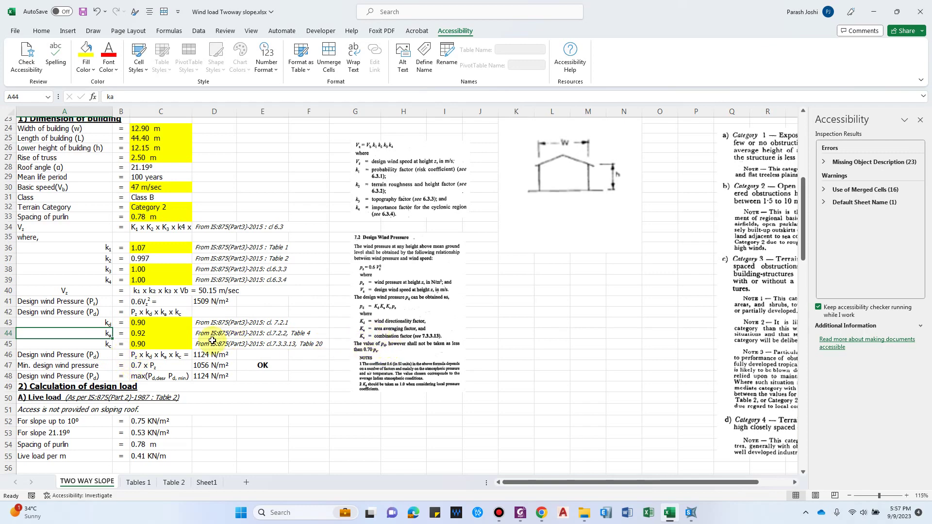
# Compare the ka factor on the TWO WAY SLOPE sheet with Table 4 and clause 5.4.1 on the Tables 1 sheet.
pyautogui.click(156, 331)
pyautogui.click(138, 482)
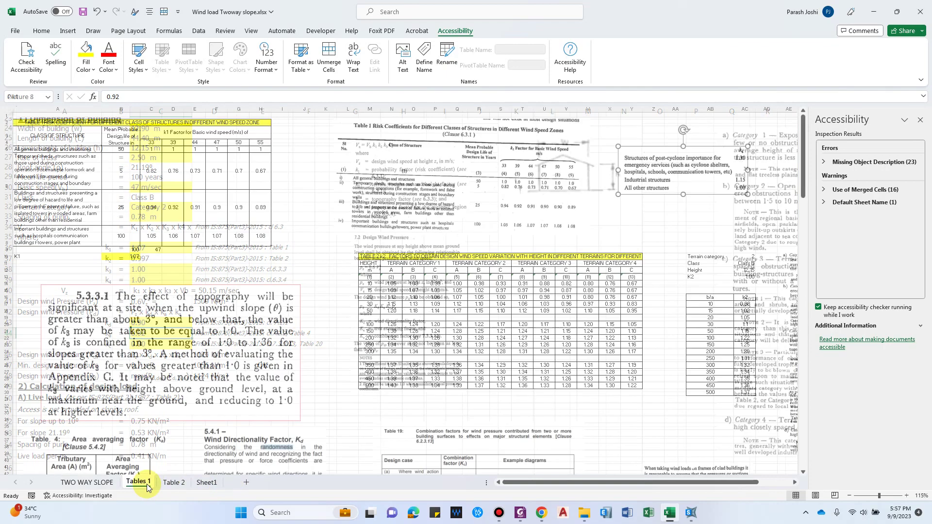
pyautogui.scroll(-2, 178, 425)
pyautogui.scroll(-5, 178, 425)
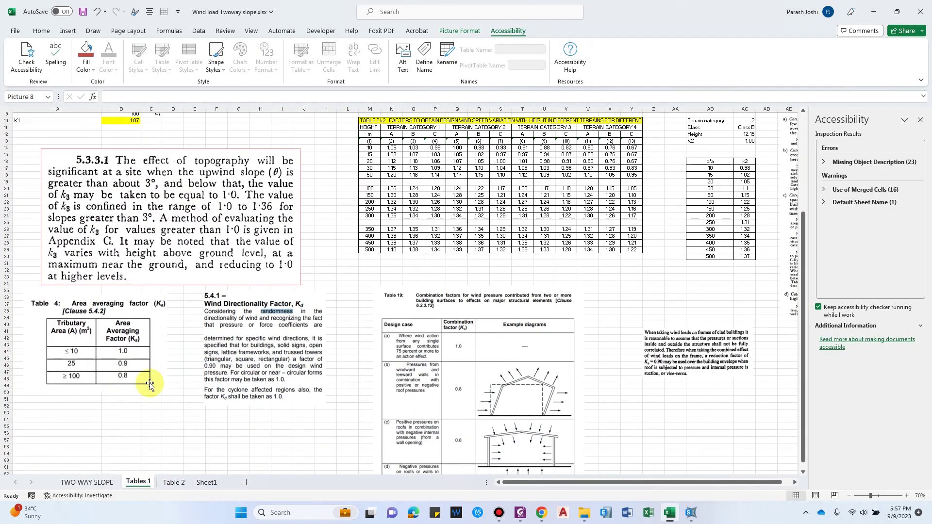
pyautogui.click(56, 328)
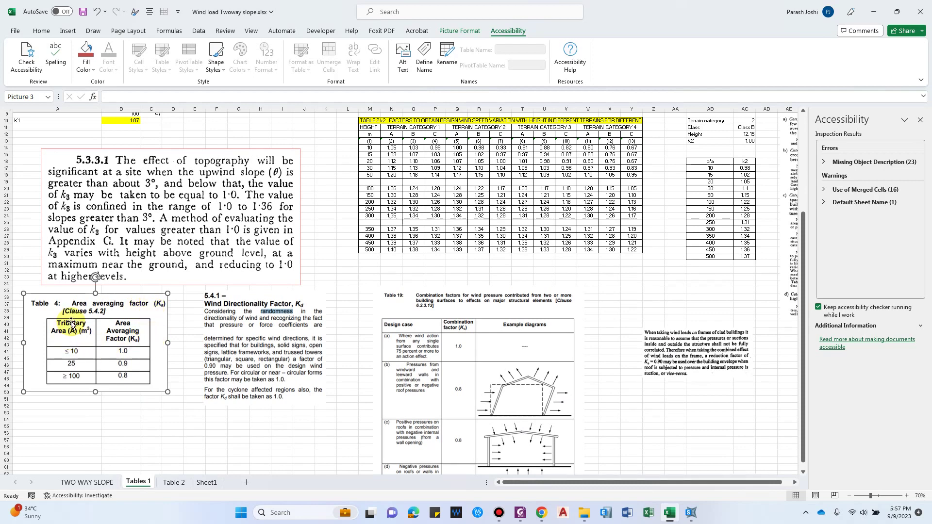
pyautogui.click(207, 338)
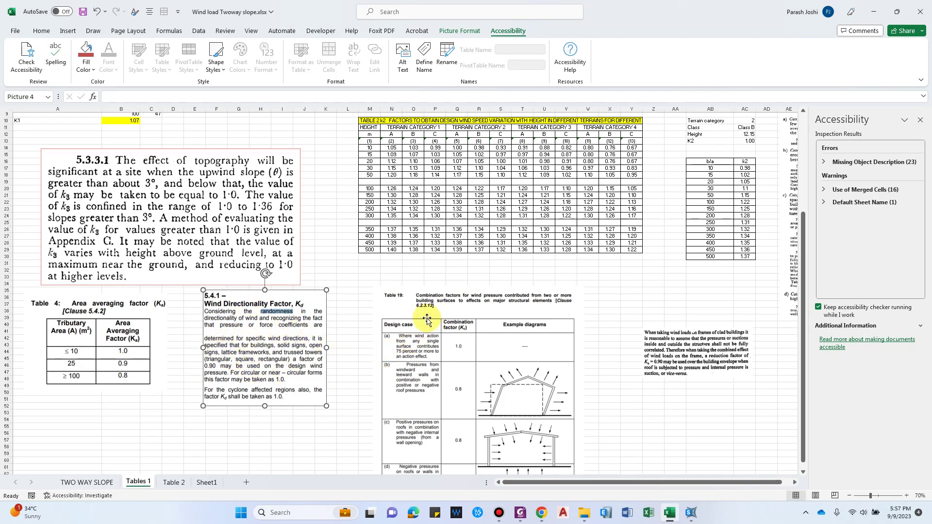
pyautogui.scroll(-1, 408, 335)
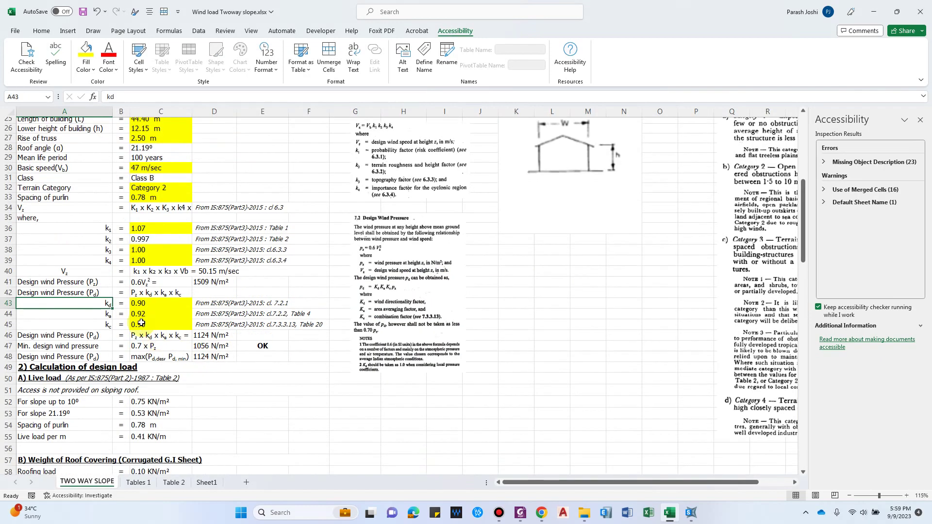
# Check the kd value against the wind directionality clause, and reread the tributary area limits for ka in Table 4.
pyautogui.click(125, 484)
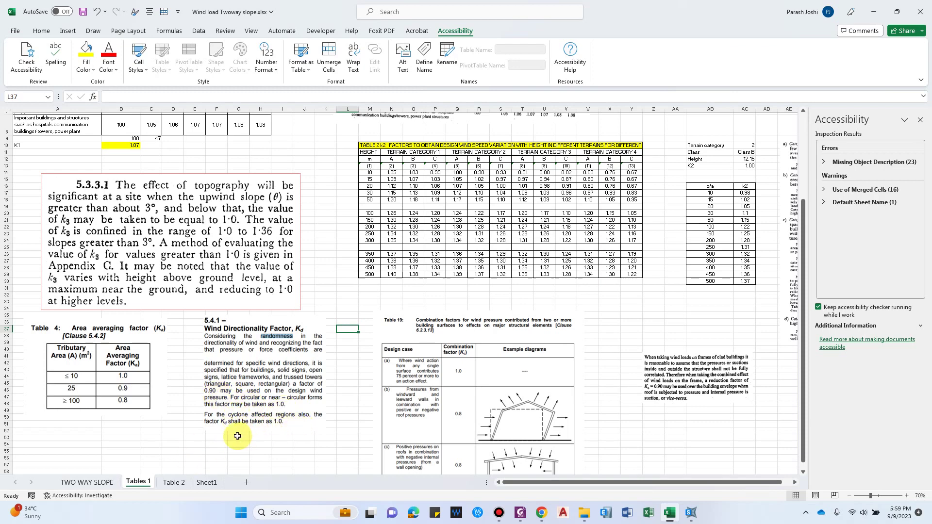
pyautogui.hotkey('ctrl', 'pageup')
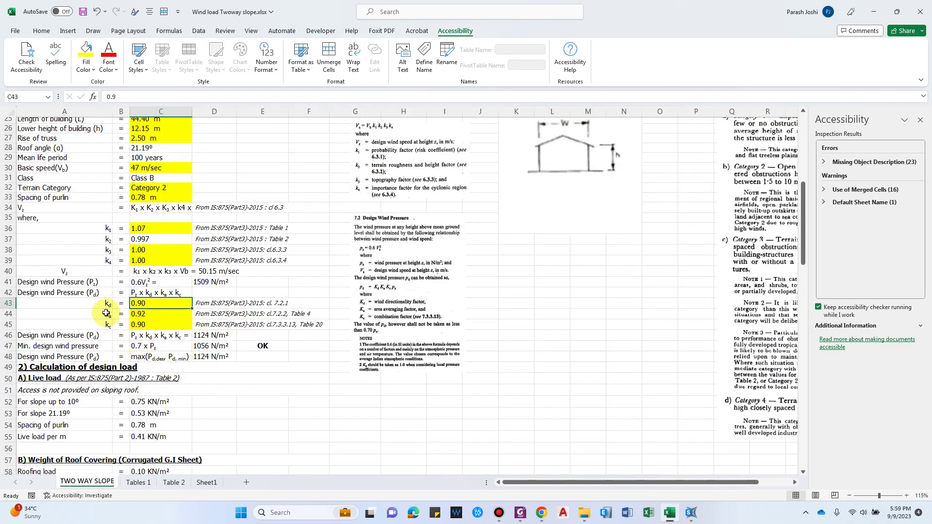
pyautogui.click(146, 482)
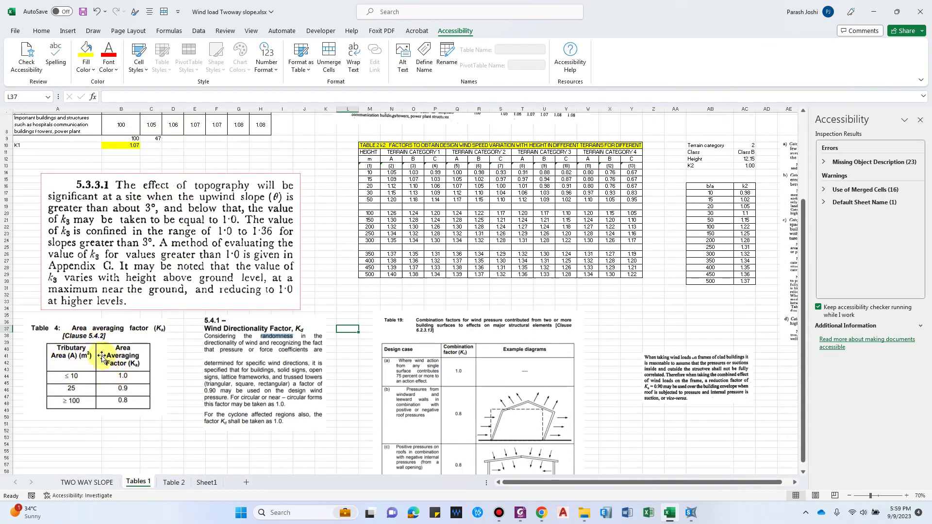
pyautogui.click(171, 437)
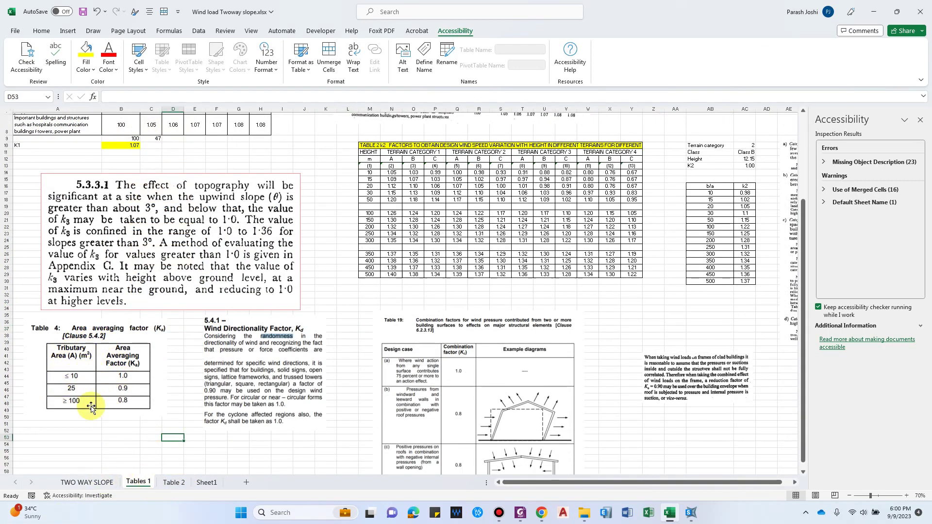
# Switch to the SAP2000 power house model and examine the wall bay between columns that defines the tributary area.
pyautogui.click(692, 511)
pyautogui.click(710, 35)
pyautogui.scroll(6, 700, 251)
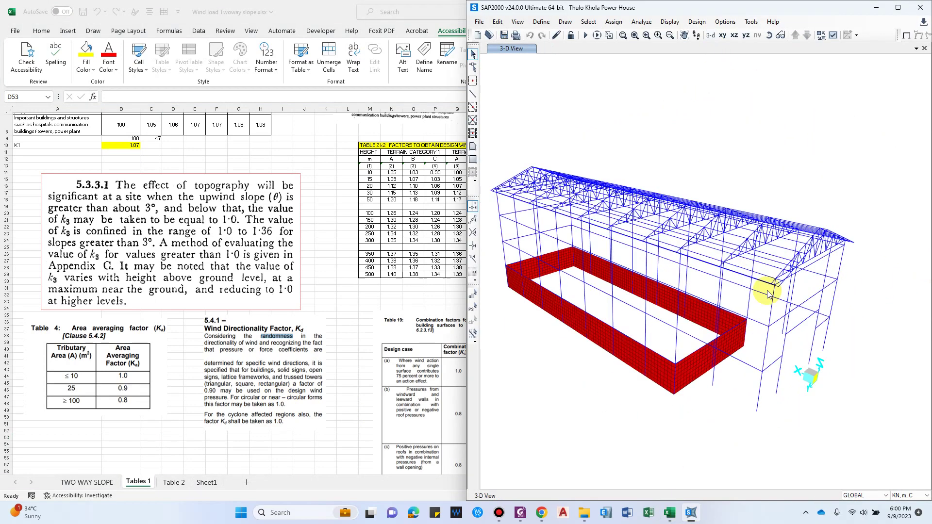
pyautogui.scroll(1, 701, 251)
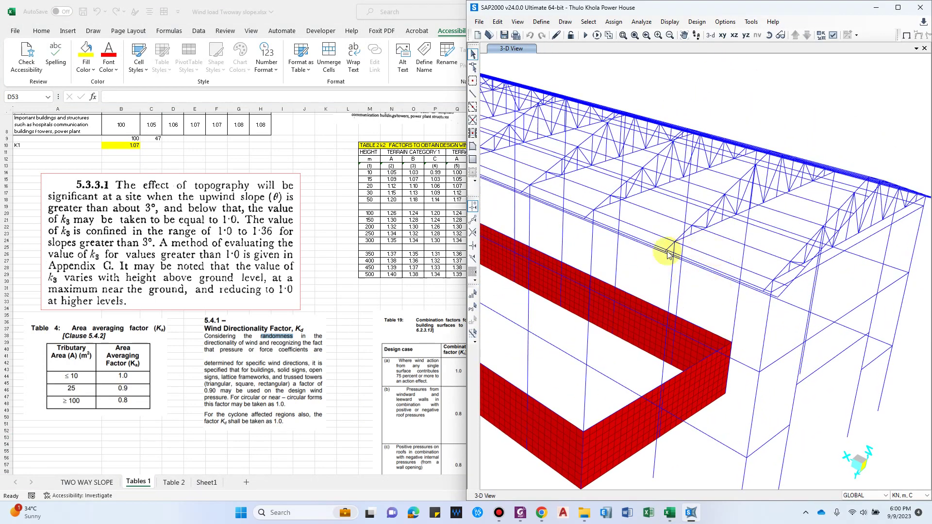
pyautogui.scroll(1, 766, 263)
pyautogui.moveTo(765, 264); pyautogui.dragTo(694, 272)
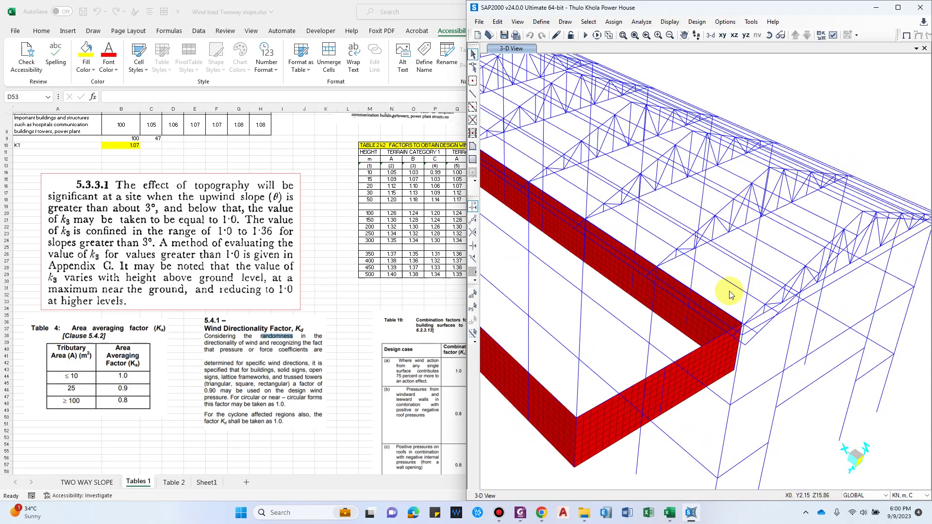
pyautogui.moveTo(673, 280); pyautogui.dragTo(756, 303)
pyautogui.moveTo(702, 282); pyautogui.dragTo(653, 214)
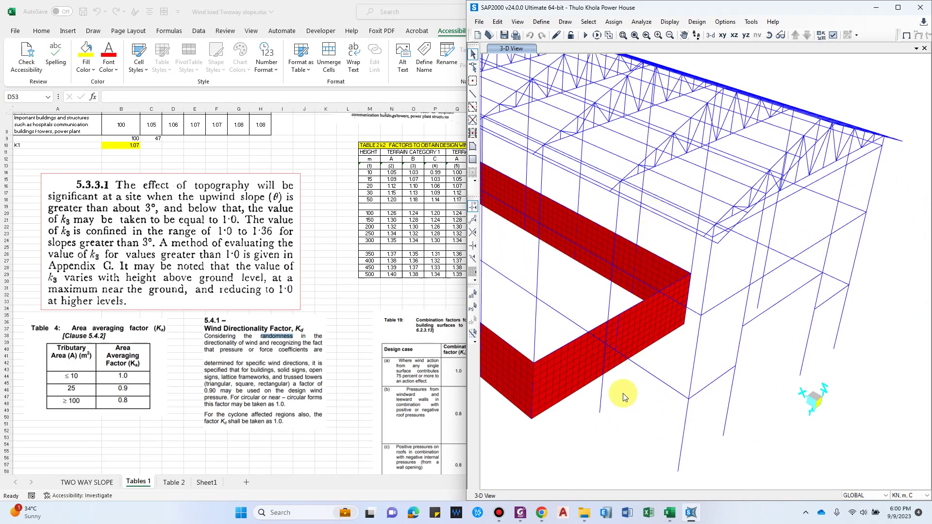
pyautogui.moveTo(622, 394); pyautogui.dragTo(627, 242)
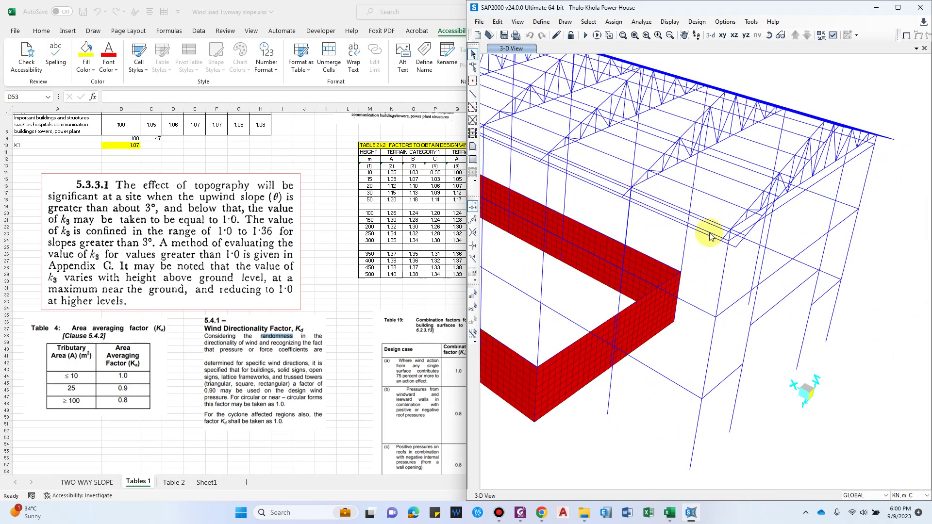
# Calculate the tributary area in cell G52 of the TWO WAY SLOPE sheet with the formula =12.15*9.
pyautogui.write('12.15')
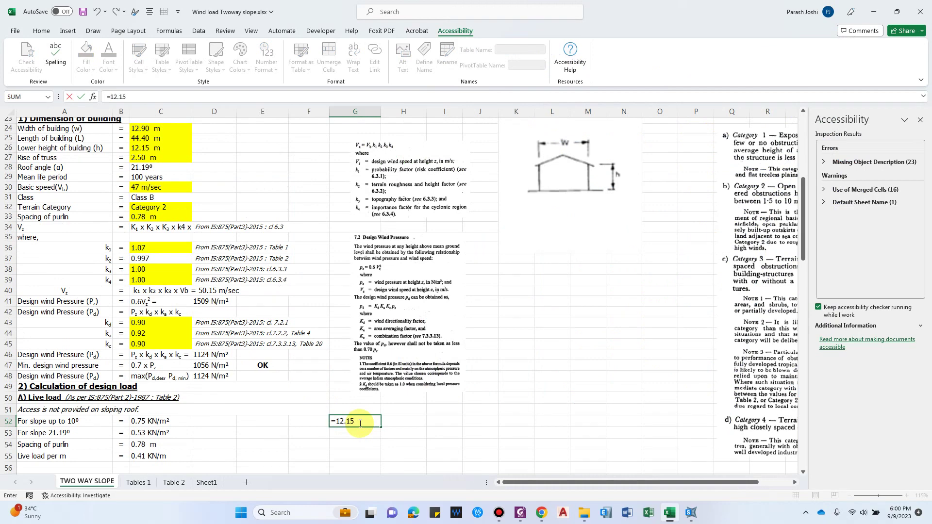
pyautogui.write('*9')
pyautogui.press('Return')
pyautogui.scroll(-1, 365, 425)
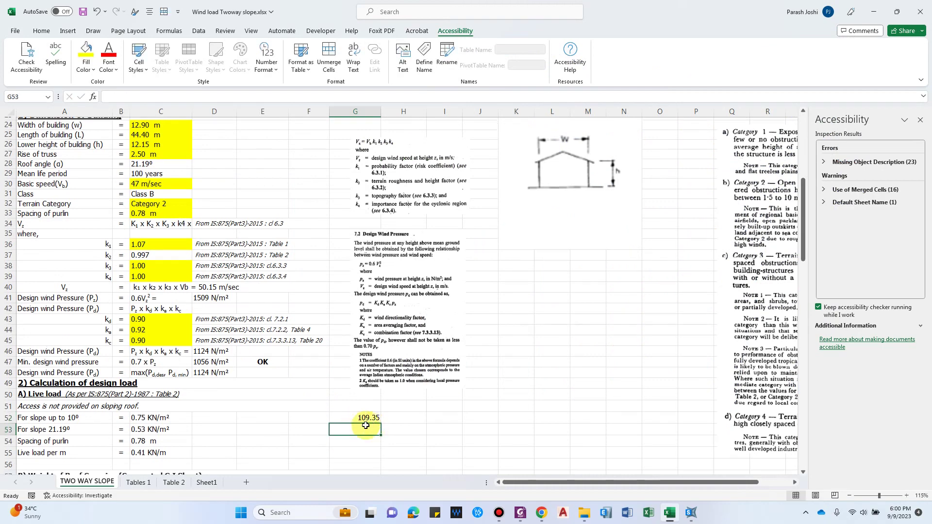
pyautogui.scroll(-2, 366, 425)
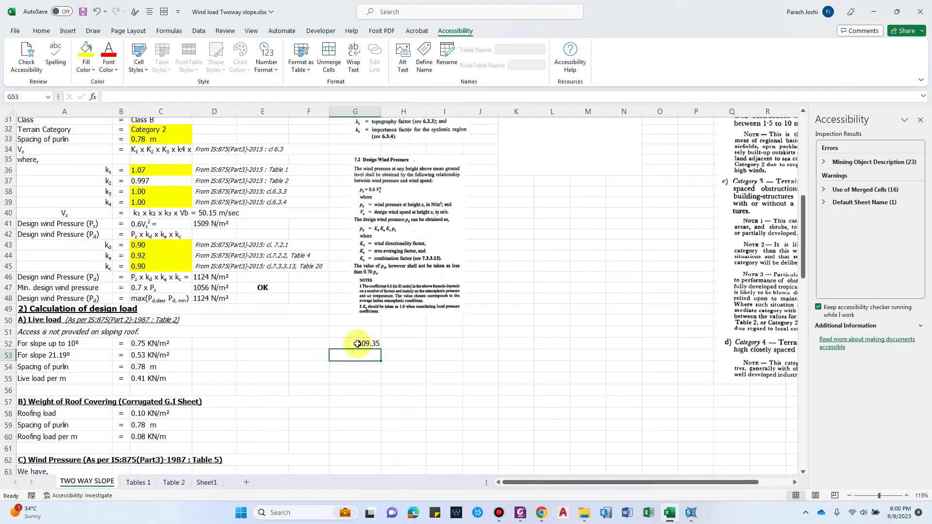
# Set the area averaging factor ka to 0.8 on the TWO WAY SLOPE sheet, matching Table 4's row for 100 m² and above.
pyautogui.click(138, 482)
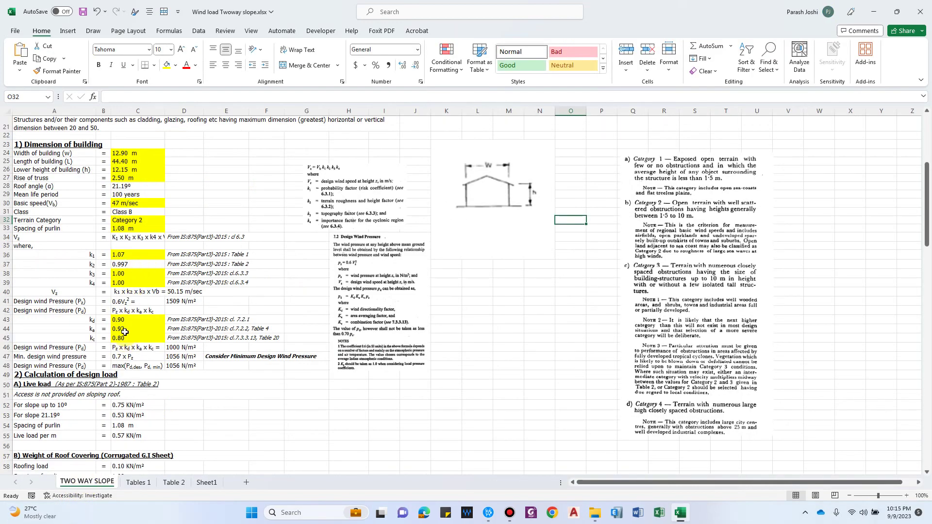
pyautogui.click(124, 330)
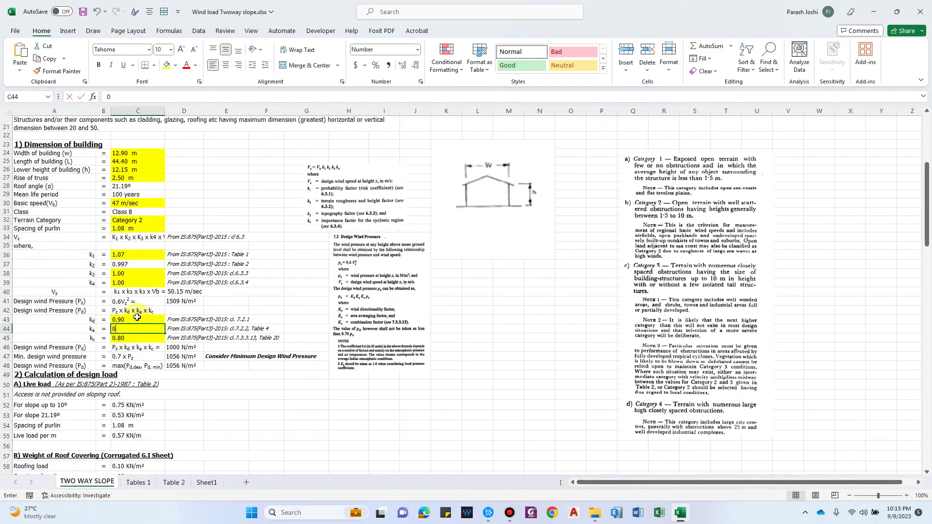
pyautogui.write('0.8')
pyautogui.press('Return')
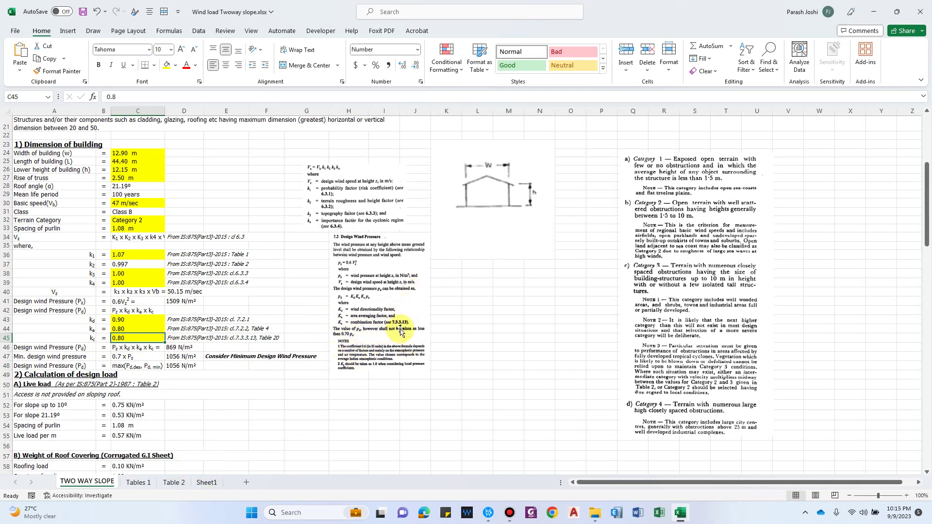
# Review the combination factors in Table 19 on the Tables 1 sheet and enter kc as 0.8 on the TWO WAY SLOPE sheet.
pyautogui.click(180, 485)
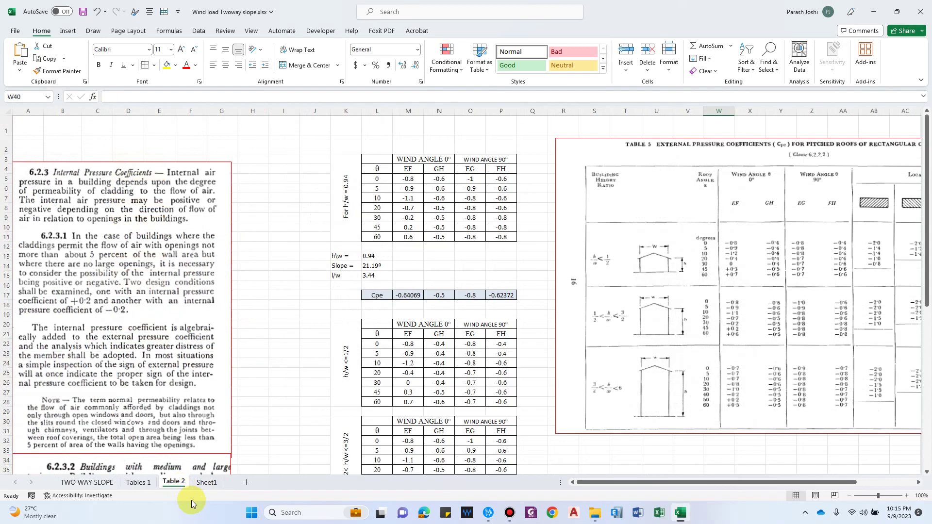
pyautogui.click(138, 482)
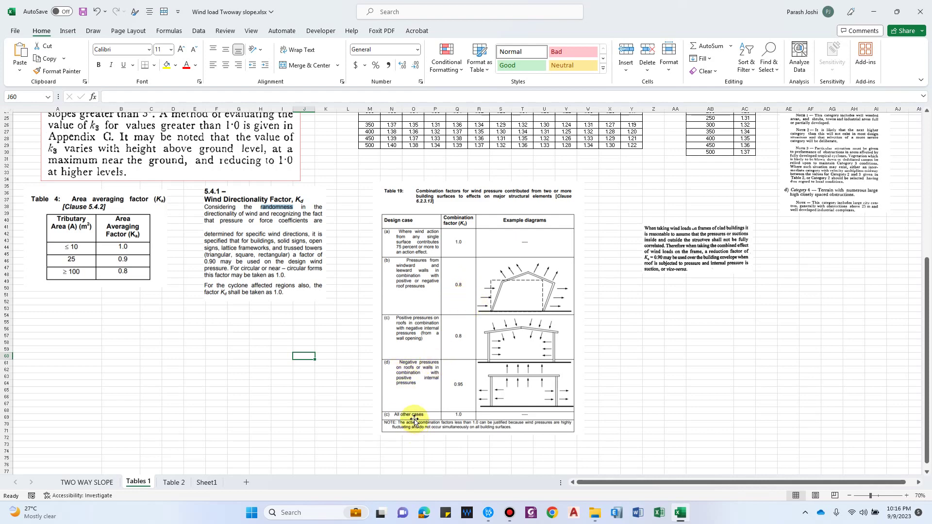
pyautogui.scroll(-1, 408, 420)
pyautogui.click(80, 482)
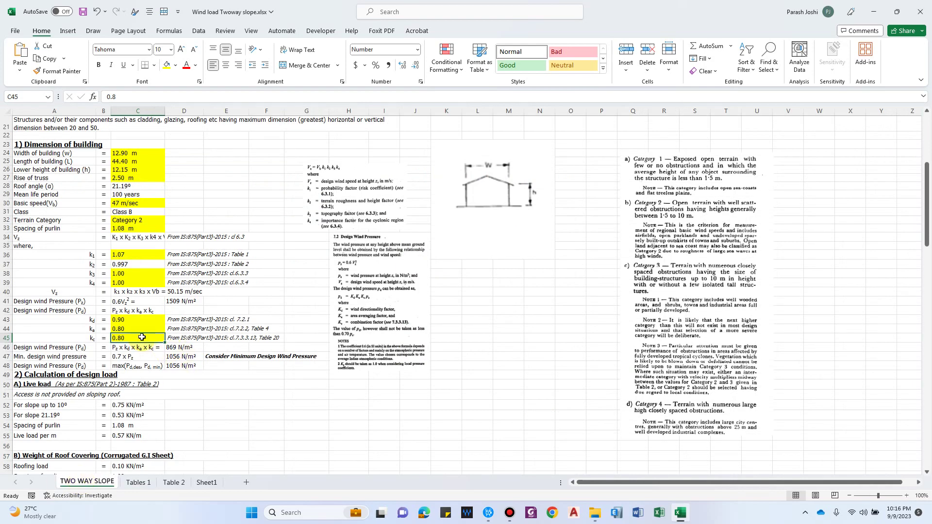
pyautogui.write('0.')
pyautogui.press('Return')
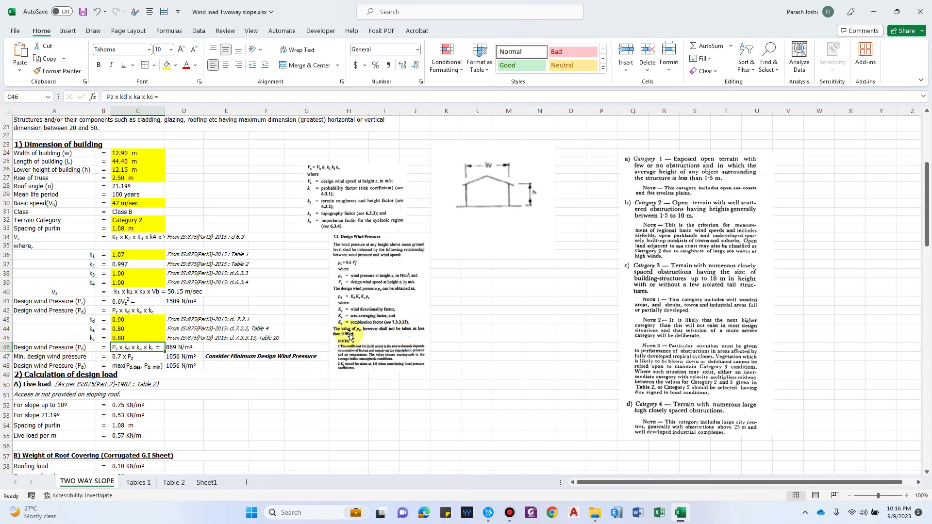
# Compare the calculated design wind pressure Pd with the minimum design wind pressure of 0.7 Pz.
pyautogui.keyDown('ctrl'); pyautogui.scroll(1, 321, 342); pyautogui.keyUp('ctrl')
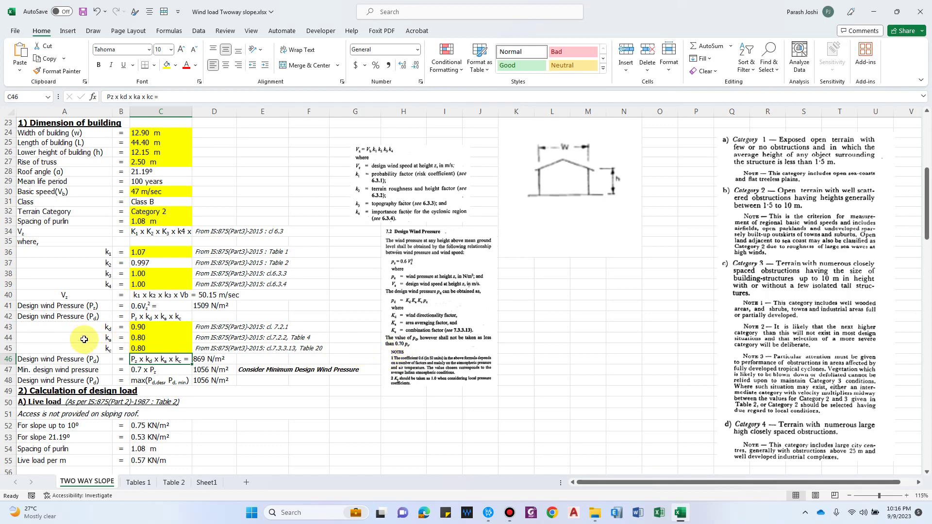
pyautogui.click(204, 371)
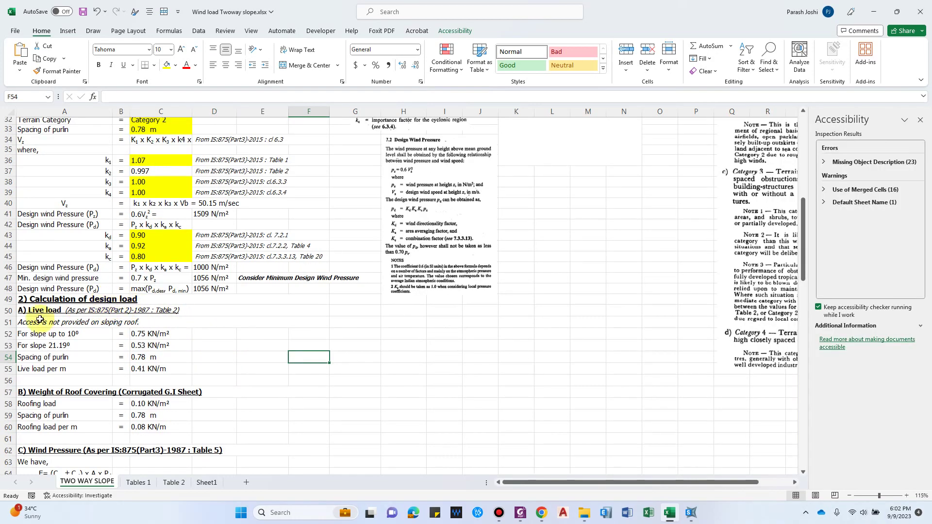
# Review the live load section, checking the value for slopes up to 10° and the reduction formula for the actual roof slope.
pyautogui.scroll(-1, 72, 340)
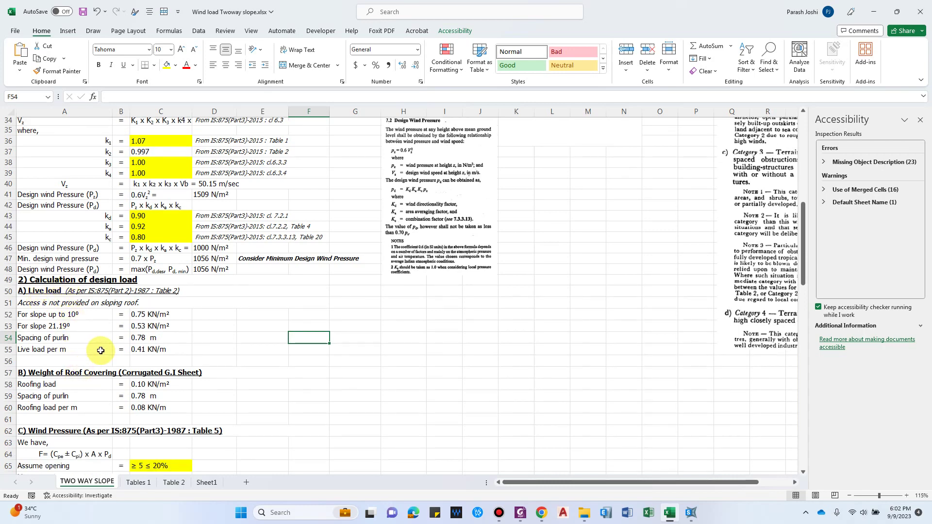
pyautogui.scroll(-2, 48, 291)
pyautogui.click(46, 251)
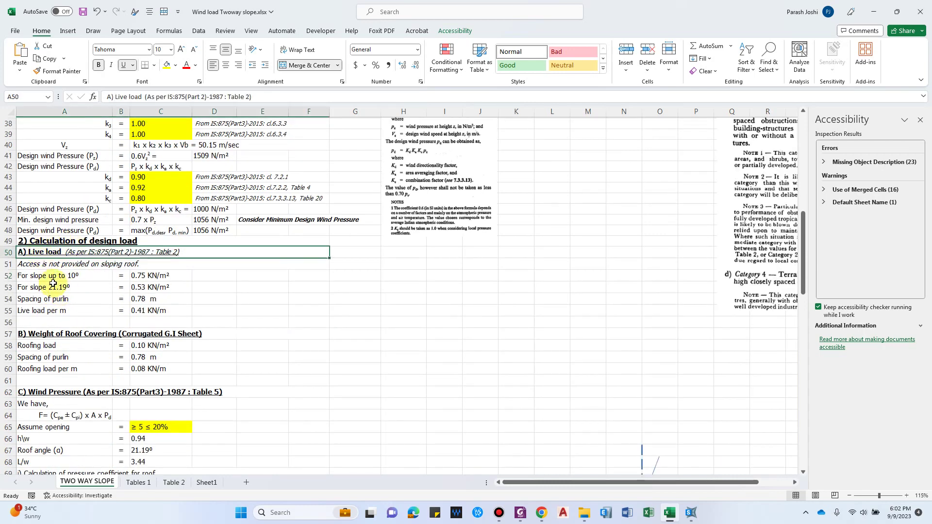
pyautogui.click(48, 278)
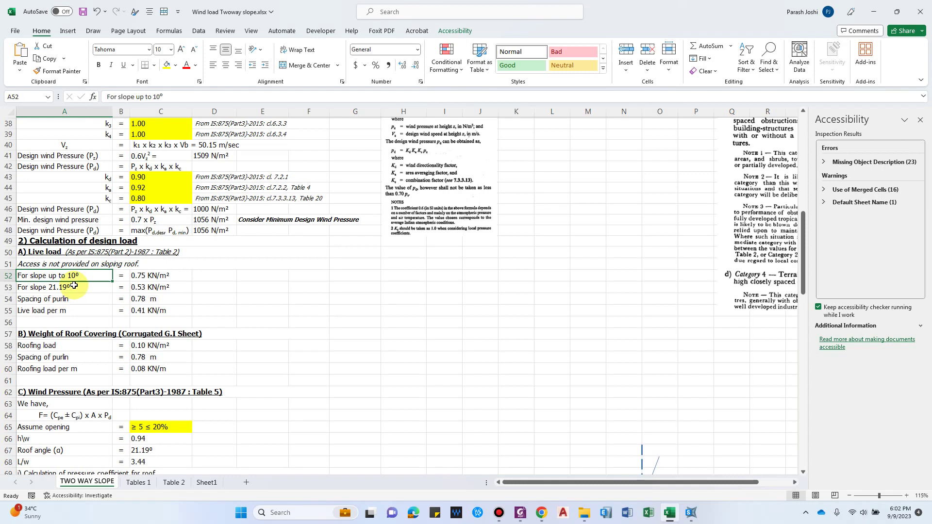
pyautogui.click(134, 277)
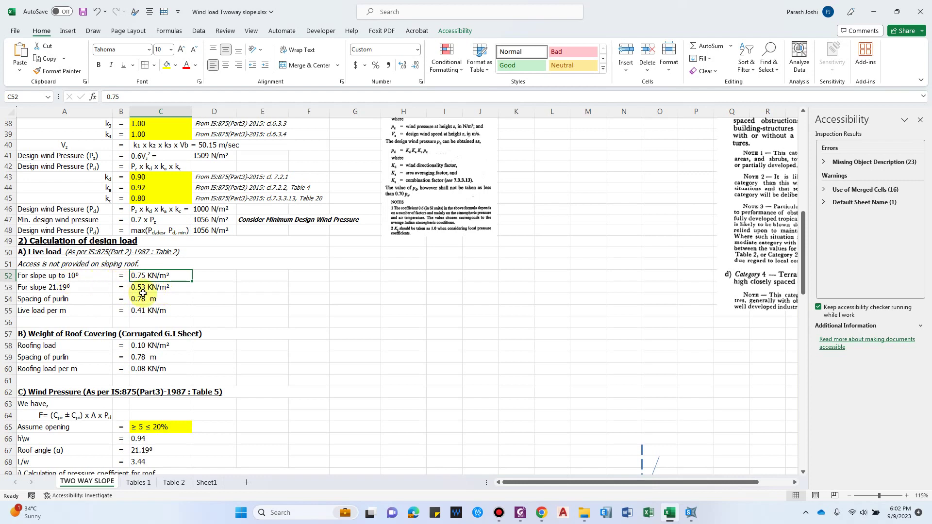
pyautogui.click(42, 291)
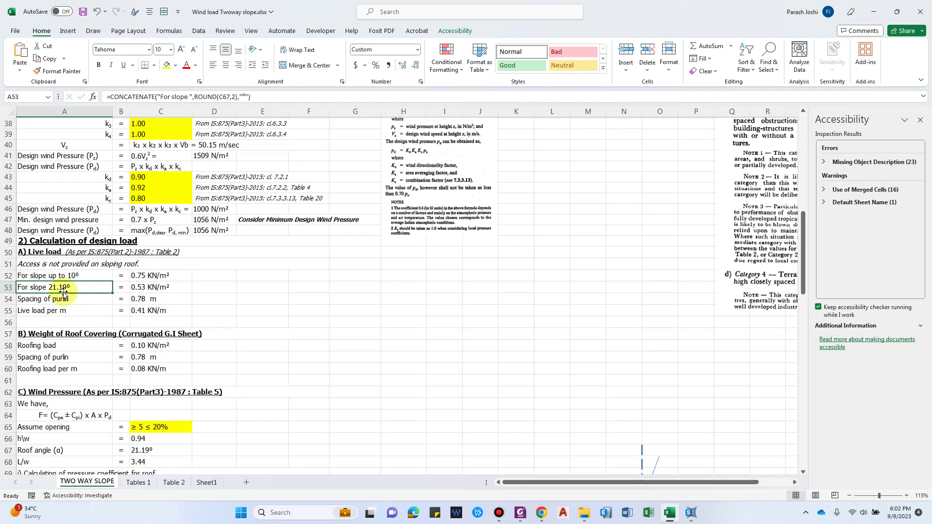
pyautogui.click(145, 289)
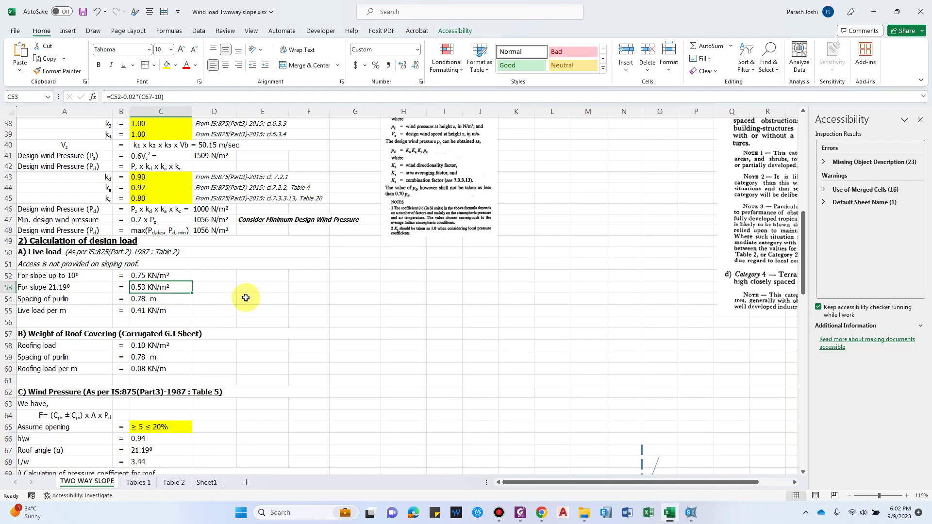
pyautogui.click(245, 298)
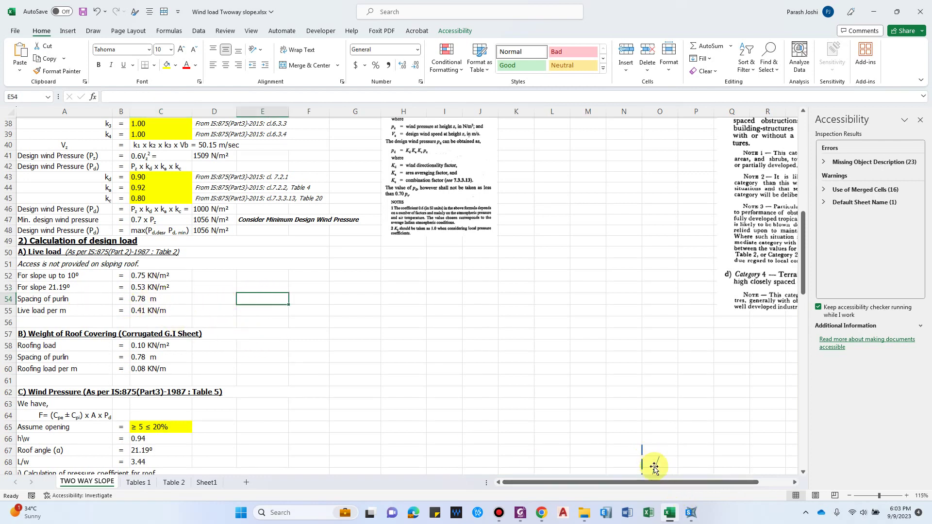
# Switch to the SAP2000 power house model and check the length of the end bottom-chord segment of the roof truss.
pyautogui.click(691, 513)
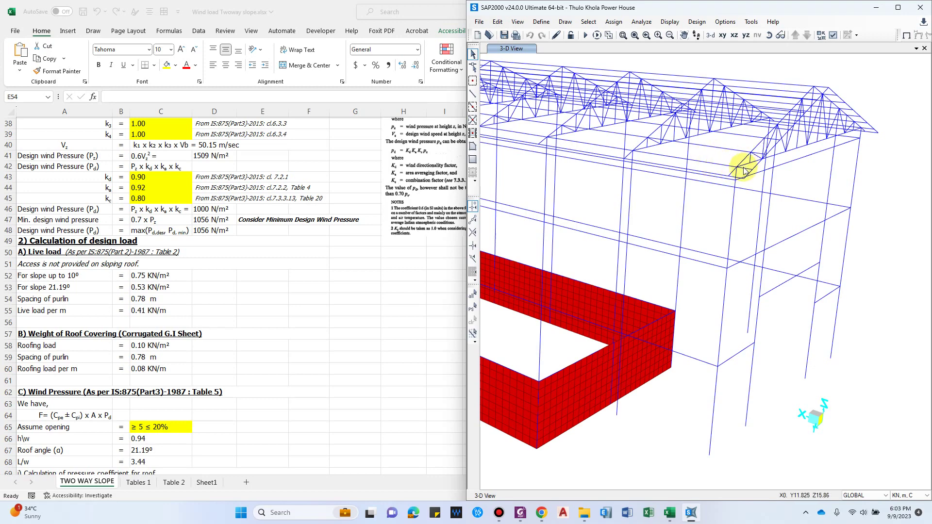
pyautogui.scroll(5, 747, 162)
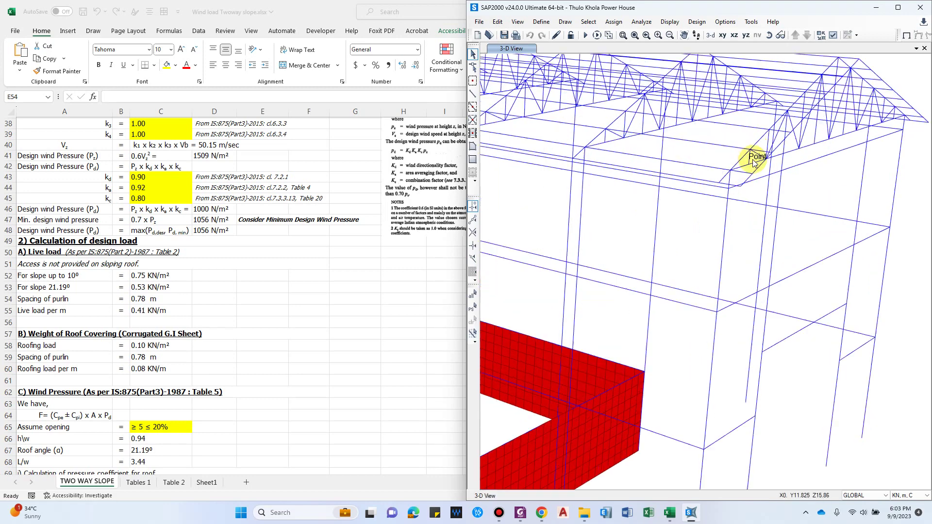
pyautogui.doubleClick(707, 198)
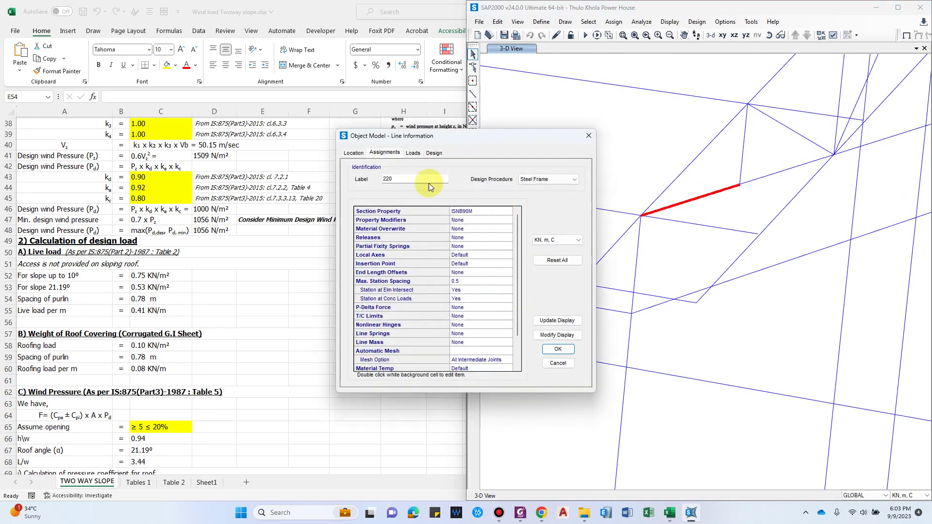
pyautogui.click(588, 136)
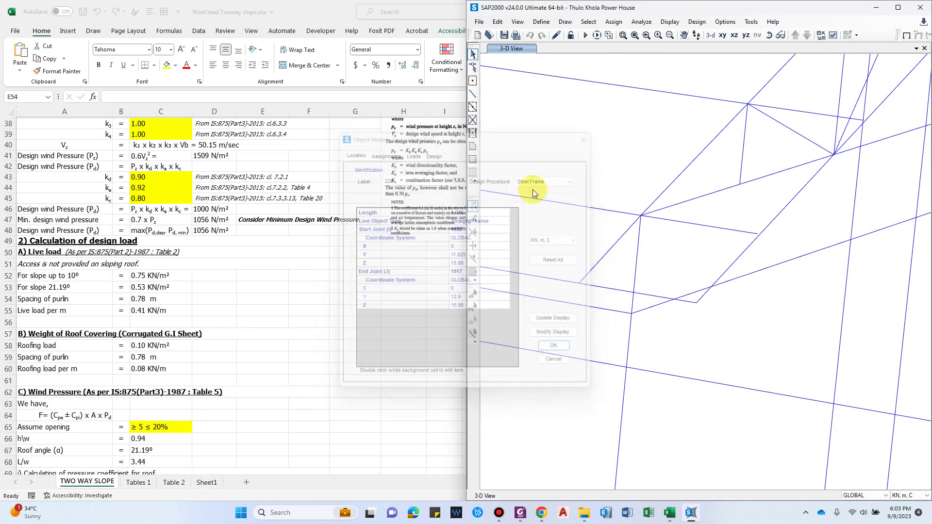
# Return to the Excel workbook and set the purlin spacing under Dimension of building to 1.08 m.
pyautogui.hotkey('alt', 'Tab')
pyautogui.scroll(4, 160, 199)
pyautogui.scroll(1, 159, 199)
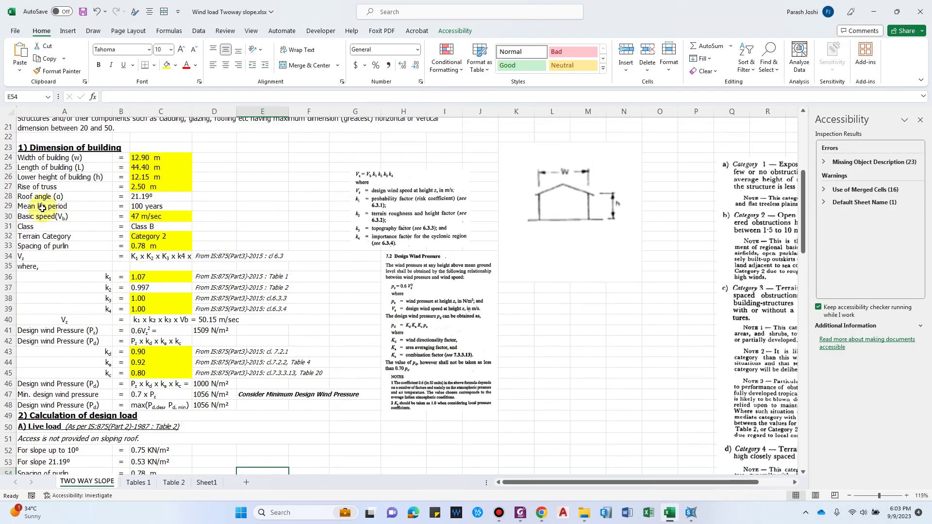
pyautogui.scroll(1, 68, 233)
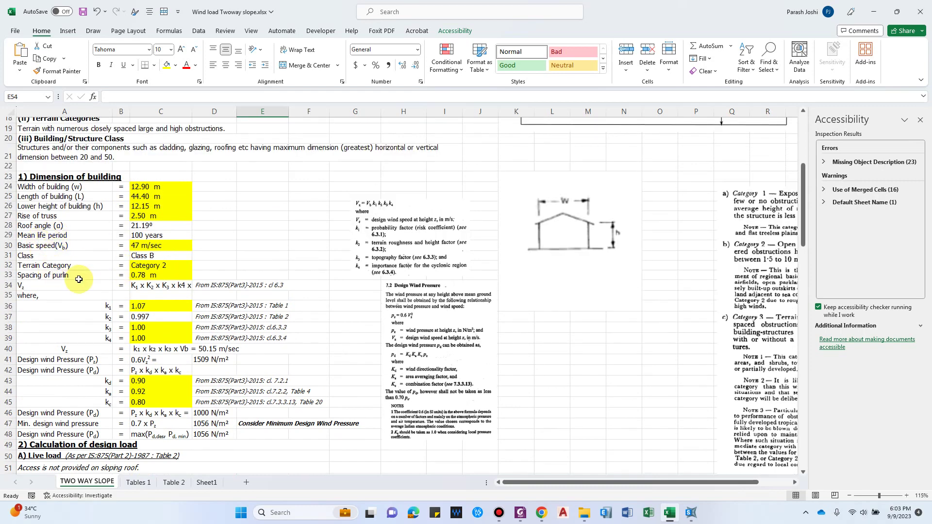
pyautogui.click(161, 273)
pyautogui.write('1.0')
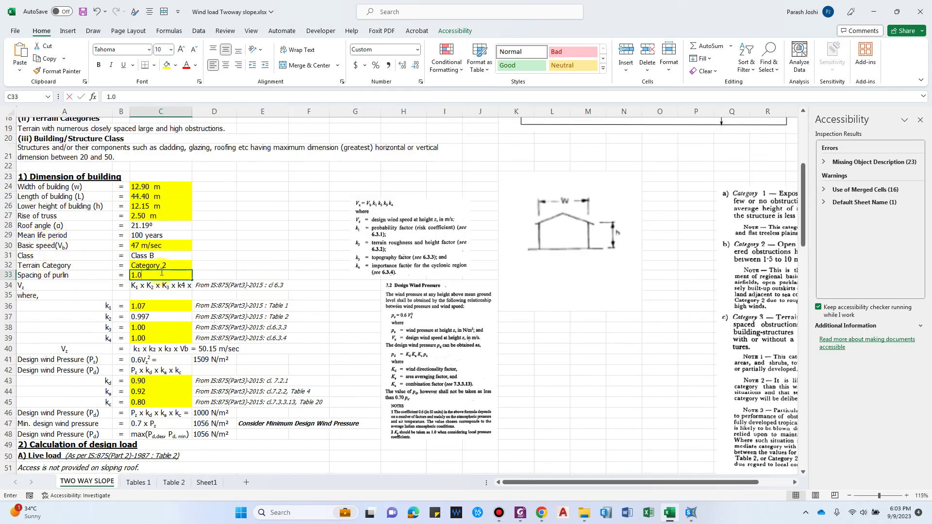
pyautogui.write('8')
pyautogui.press('Return')
# Review the live load section, checking the formulas for the load at the roof slope and the live load per metre.
pyautogui.scroll(-4, 160, 282)
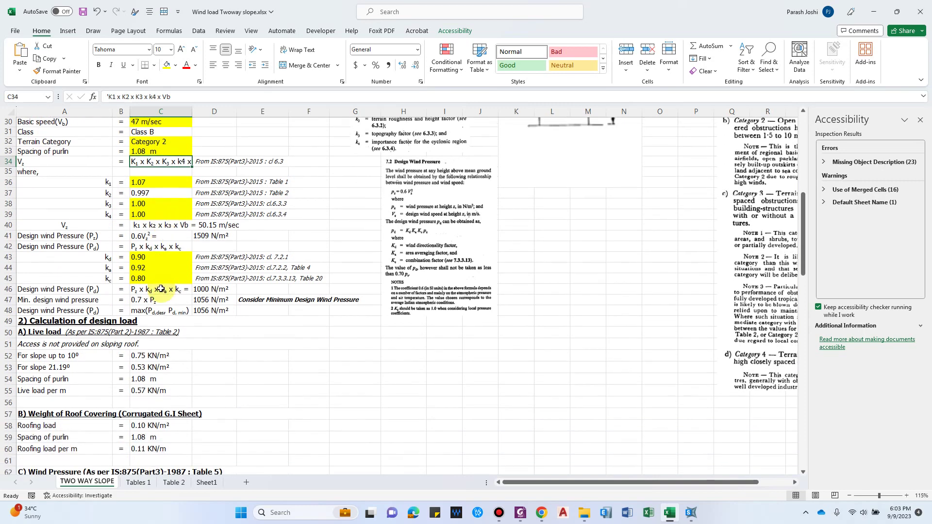
pyautogui.click(151, 345)
pyautogui.click(61, 369)
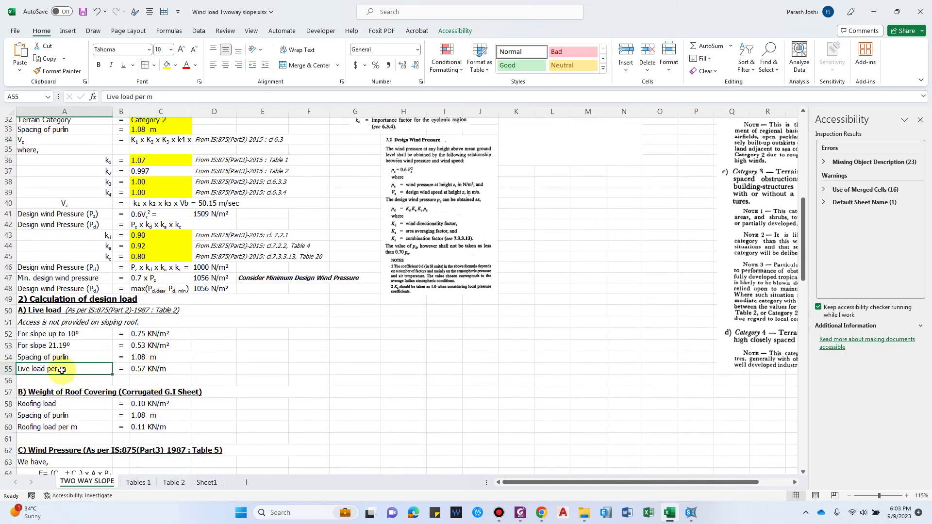
pyautogui.scroll(-1, 156, 359)
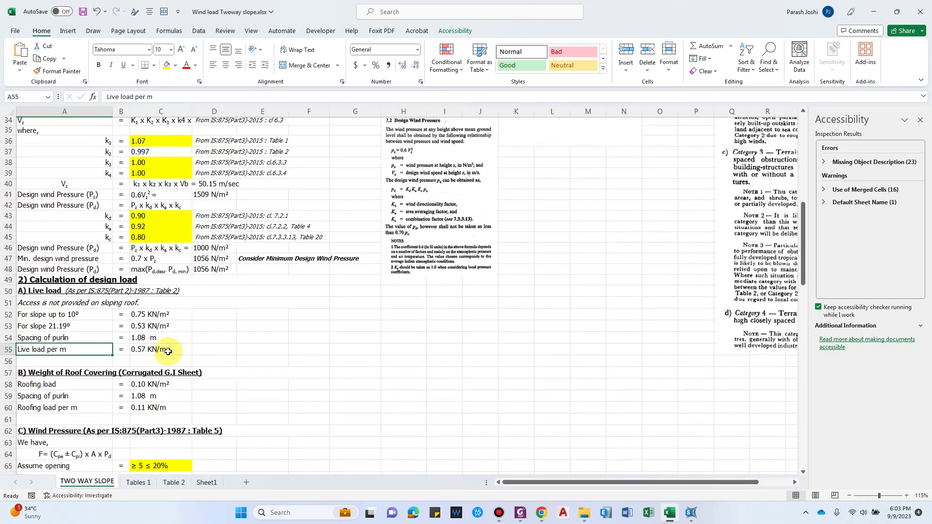
pyautogui.scroll(-1, 177, 353)
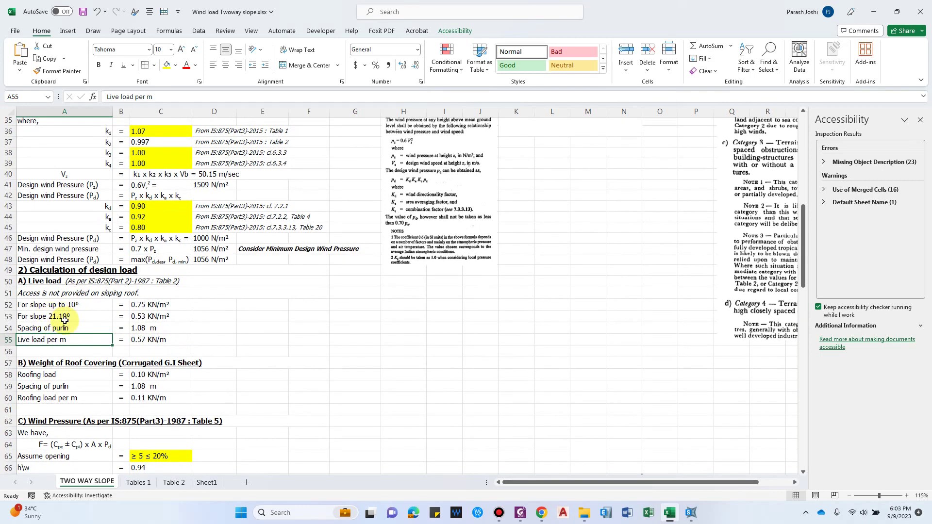
pyautogui.click(166, 319)
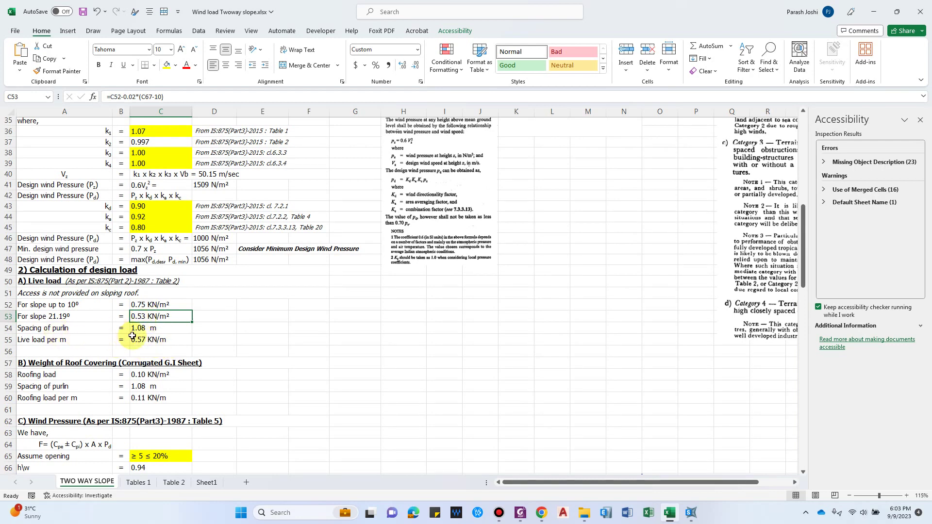
pyautogui.click(148, 340)
pyautogui.scroll(-1, 339, 364)
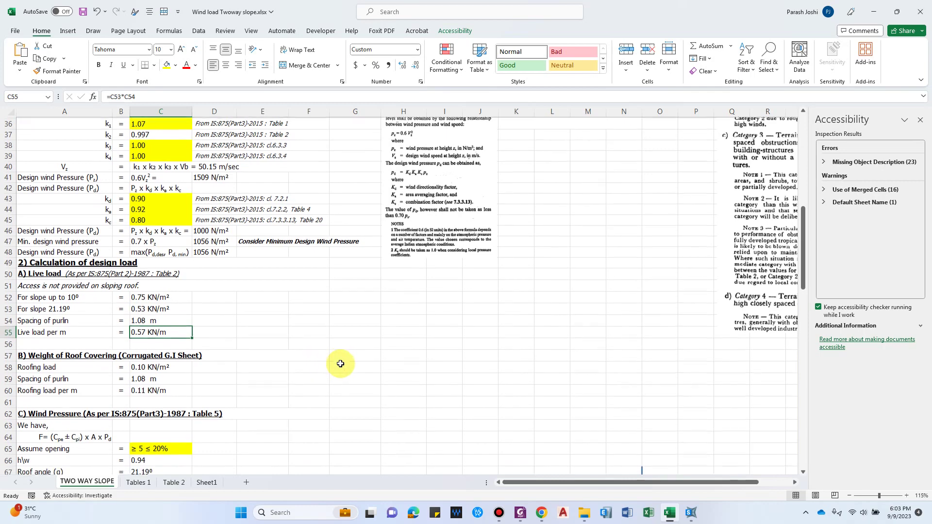
pyautogui.scroll(-2, 340, 364)
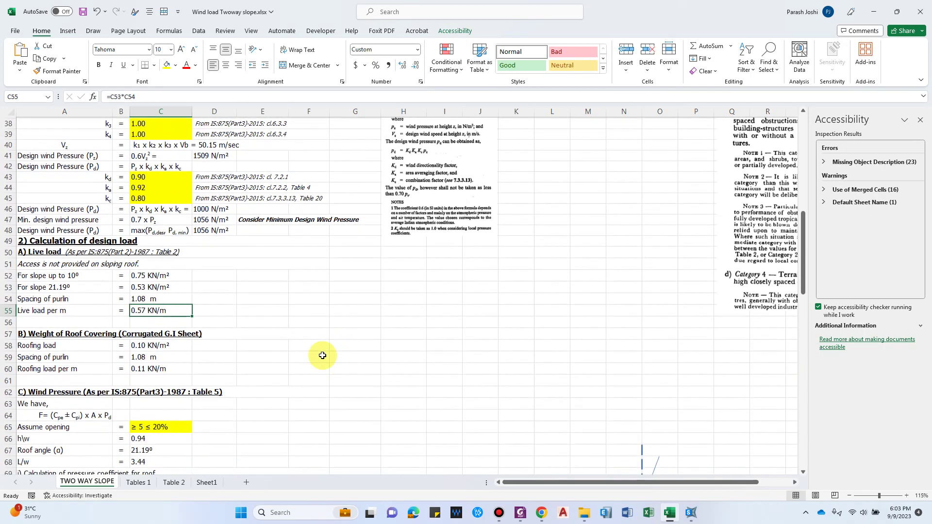
# Review the corrugated G.I. sheet covering weight, checking the roofing load, purlin spacing and roofing load per metre.
pyautogui.click(54, 335)
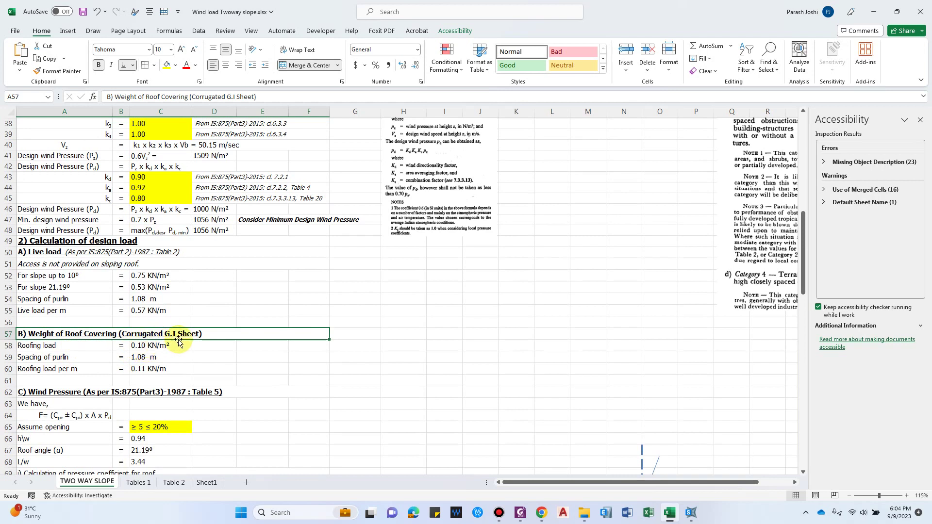
pyautogui.click(37, 347)
pyautogui.click(141, 347)
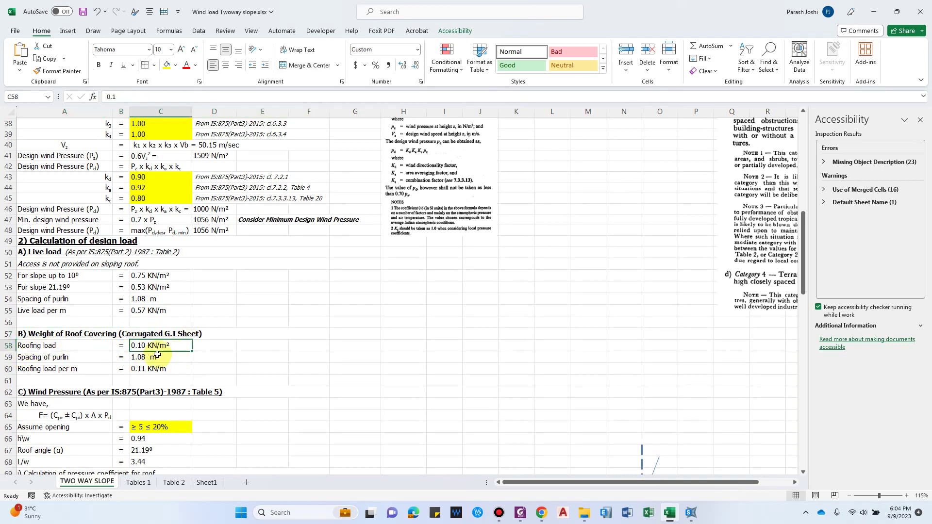
pyautogui.click(71, 367)
pyautogui.click(154, 361)
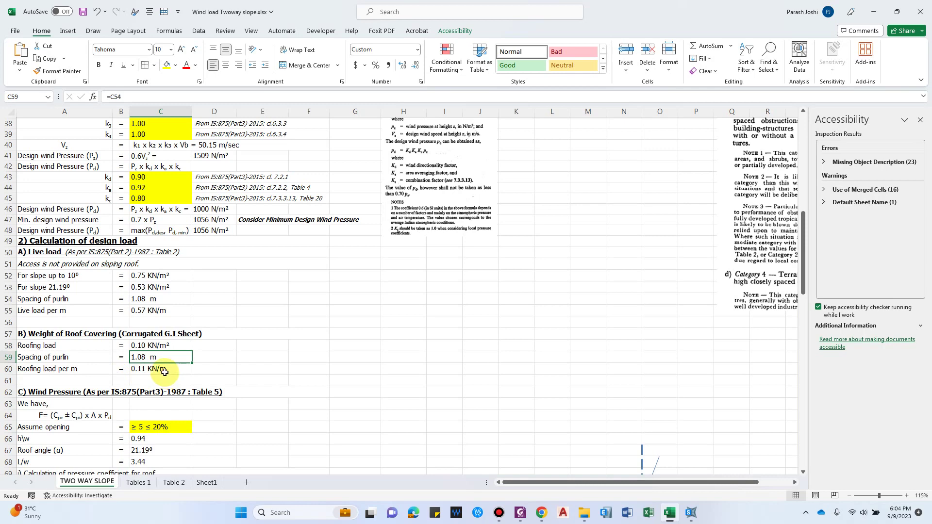
pyautogui.scroll(-1, 164, 372)
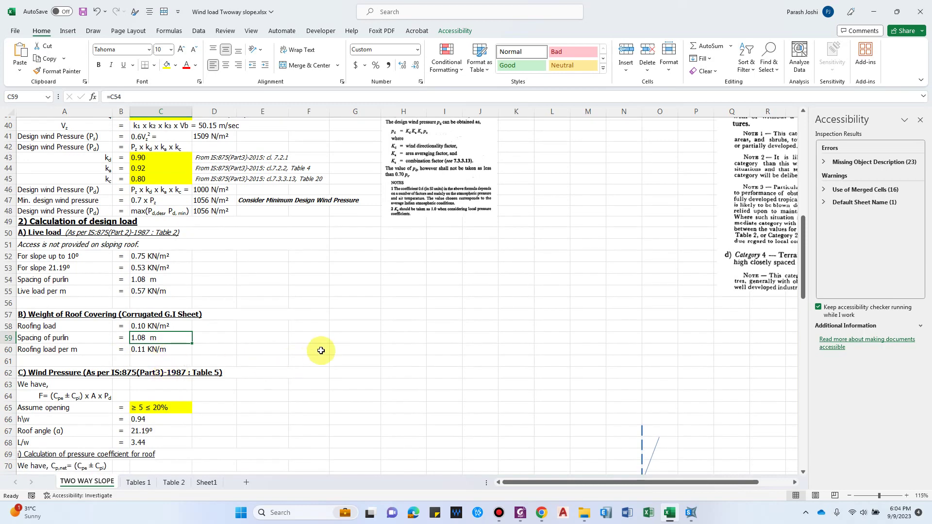
# Examine the wind pressure section and its force formula F = (Cpe ± Cpi) x A x Pd.
pyautogui.scroll(-1, 321, 351)
pyautogui.click(34, 360)
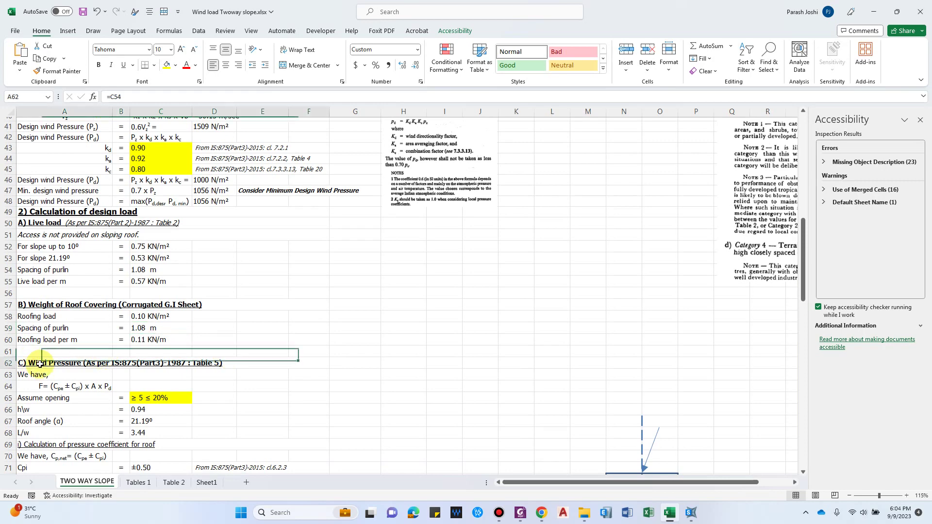
pyautogui.scroll(-2, 118, 389)
pyautogui.scroll(-5, 263, 375)
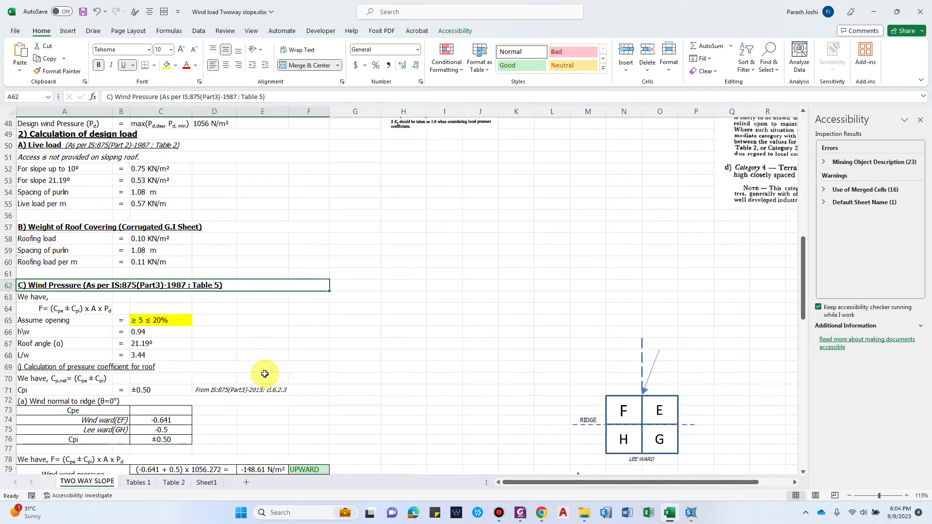
pyautogui.scroll(-1, 134, 350)
pyautogui.click(54, 294)
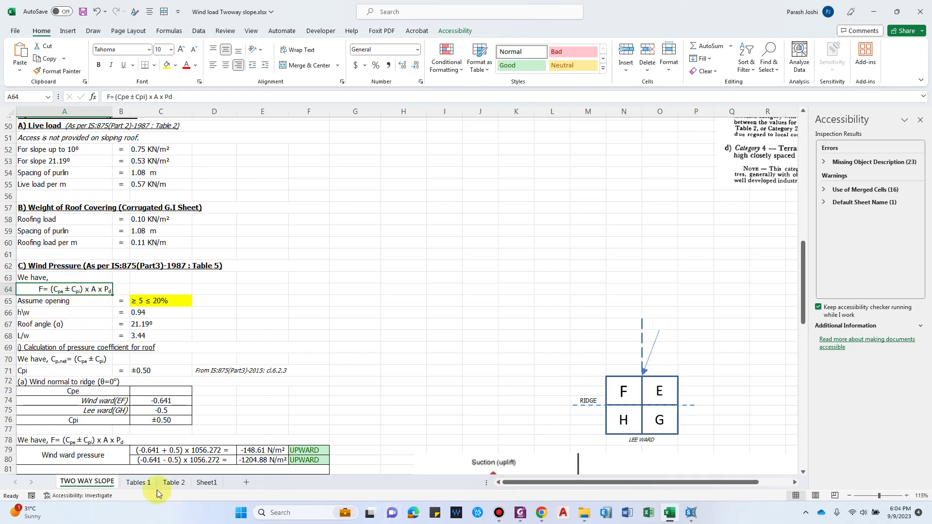
# Read the internal pressure coefficient clauses on the Table 2 sheet and set the assumed opening to ≤ 5% on the TWO WAY SLOPE sheet.
pyautogui.click(172, 483)
pyautogui.click(117, 367)
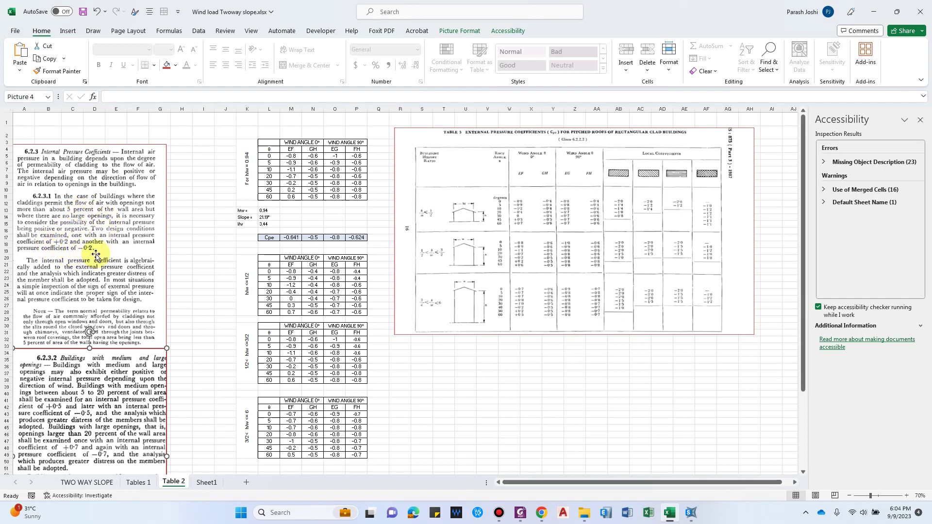
pyautogui.scroll(-1, 148, 341)
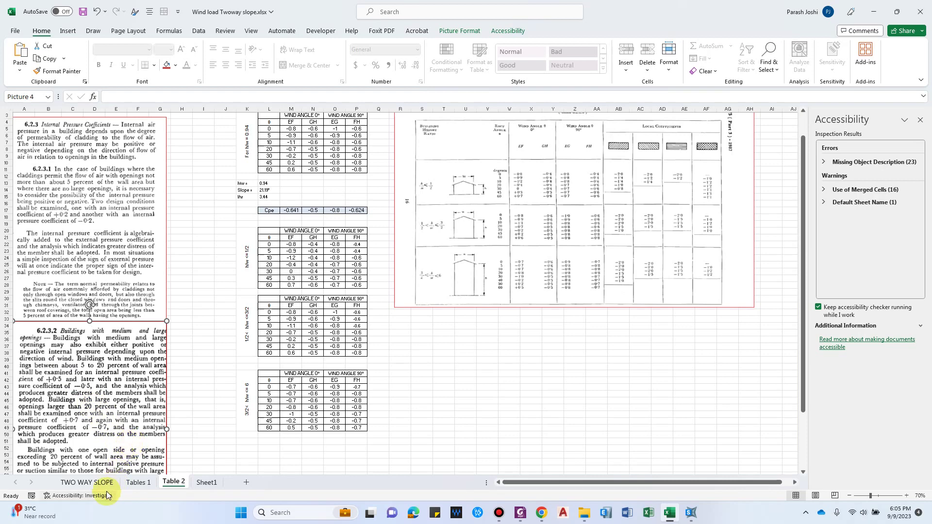
pyautogui.click(91, 483)
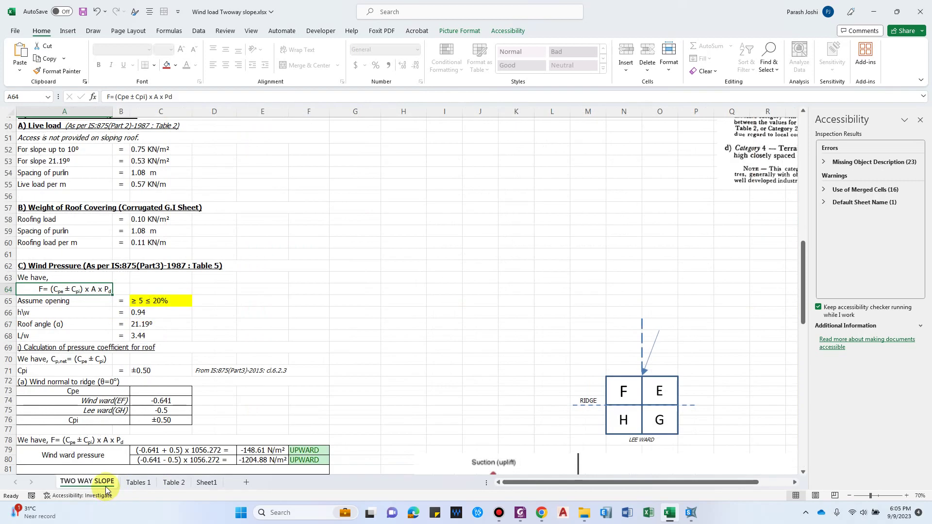
pyautogui.click(176, 301)
pyautogui.click(196, 302)
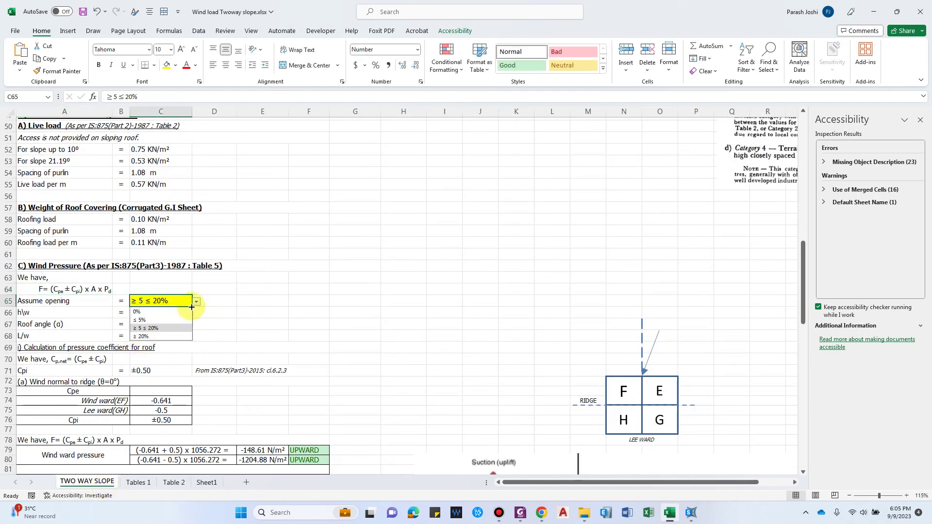
pyautogui.click(148, 321)
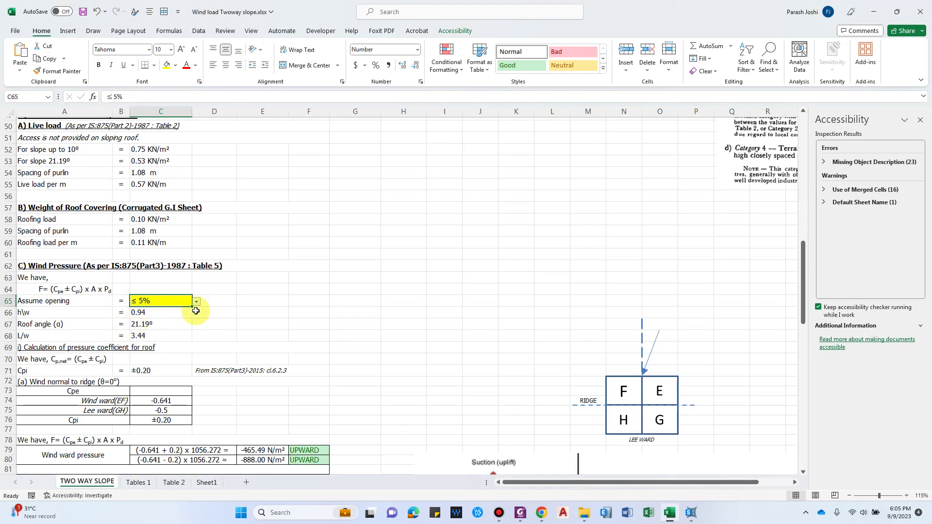
pyautogui.click(284, 304)
# Check the h/w ratio and review the external pressure coefficients for pitched roofs on the Table 2 sheet.
pyautogui.scroll(-1, 245, 319)
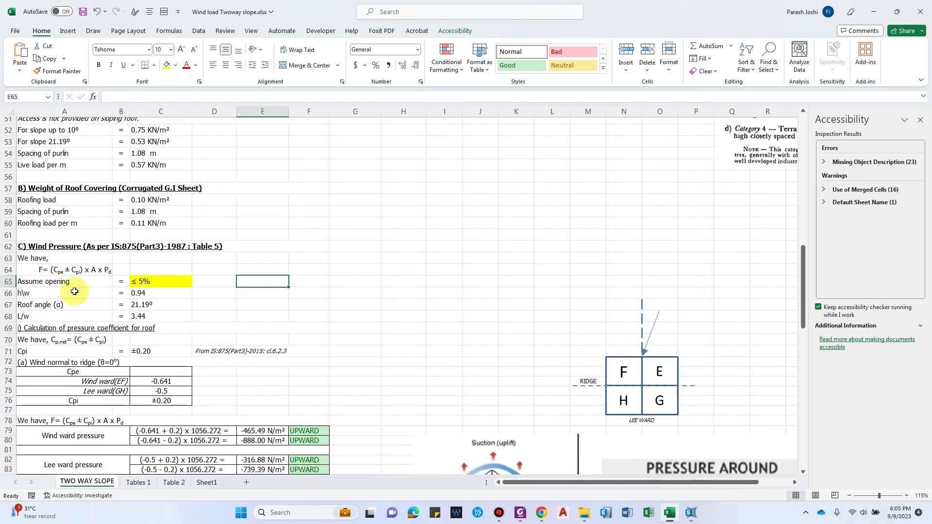
pyautogui.click(71, 296)
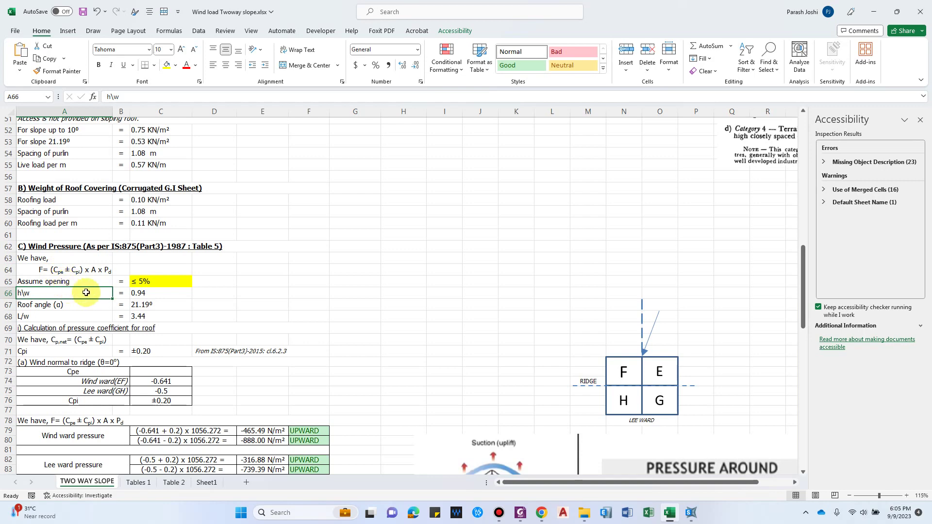
pyautogui.click(174, 486)
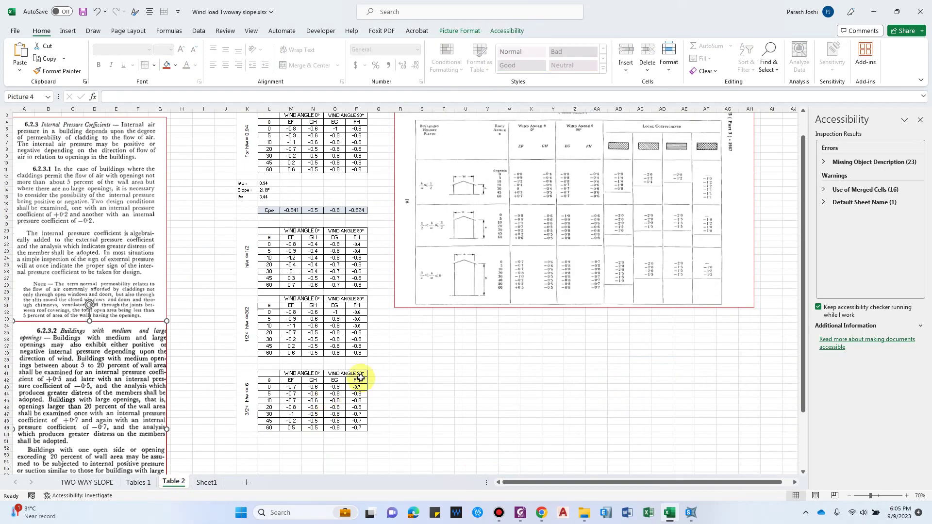
pyautogui.scroll(1, 533, 266)
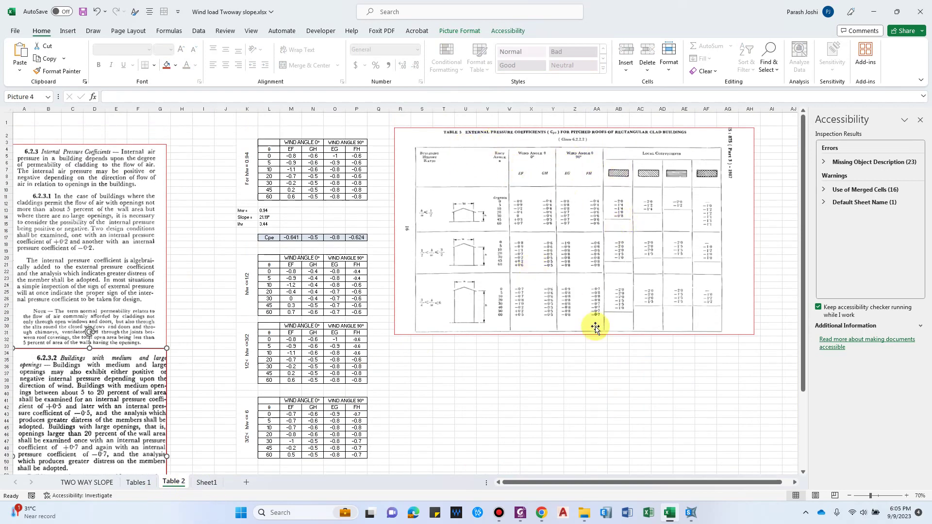
pyautogui.click(567, 426)
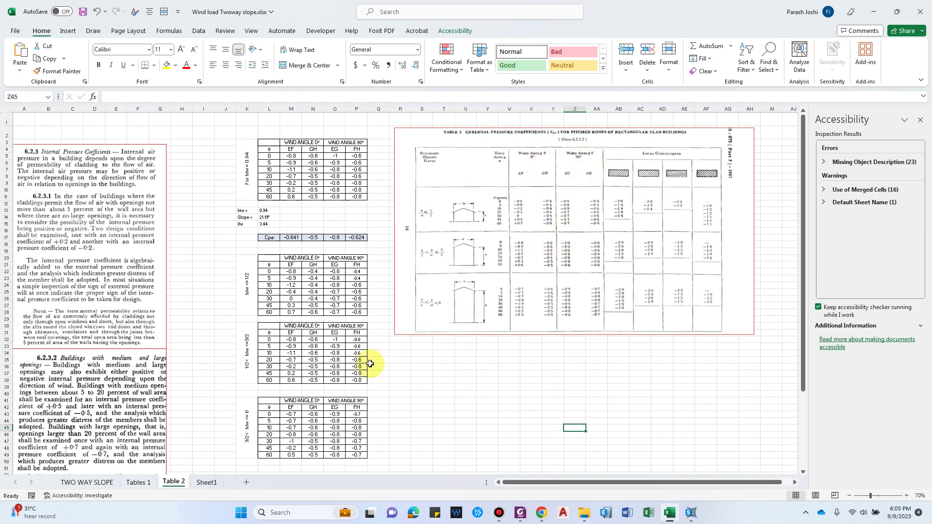
# Examine the E, F, G, H roof zones around the ridge and compare them with the wind angle columns of the pitched-roof coefficient table.
pyautogui.click(86, 482)
pyautogui.scroll(-3, 471, 360)
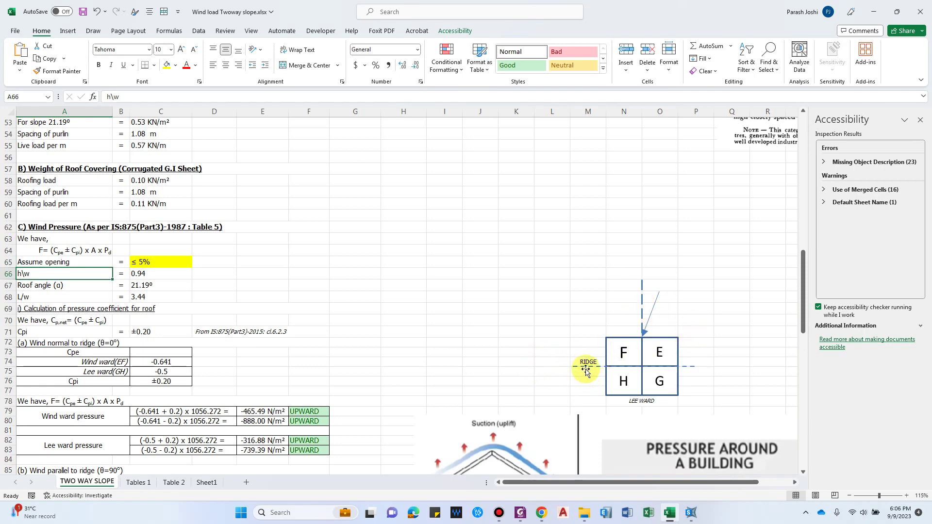
pyautogui.scroll(-1, 442, 354)
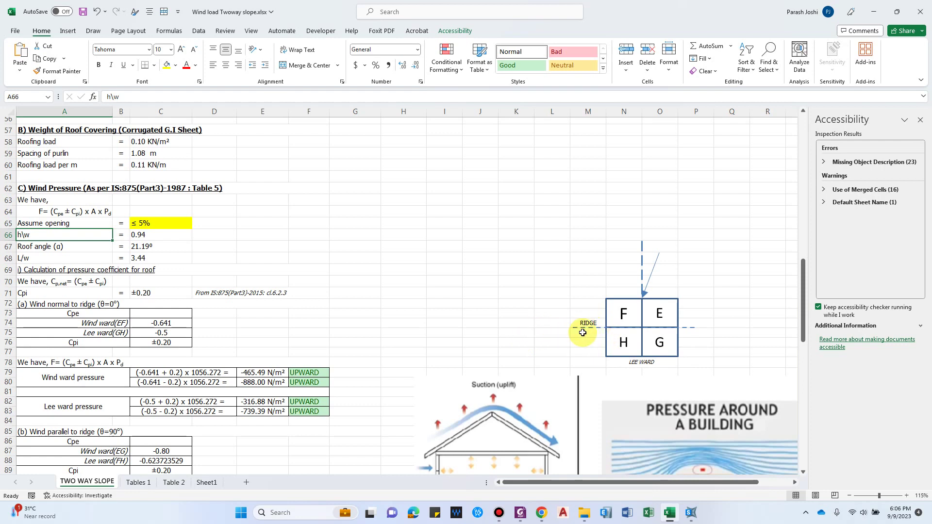
pyautogui.scroll(-1, 637, 328)
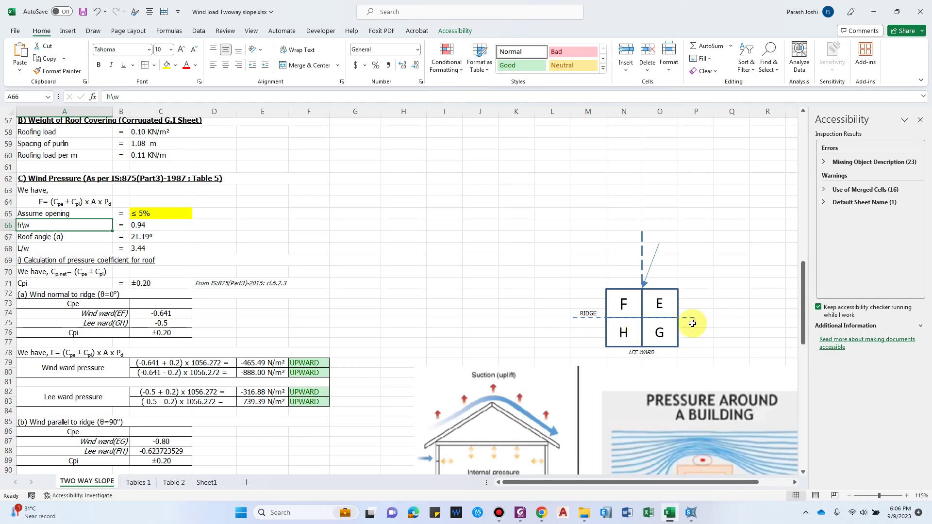
pyautogui.click(173, 483)
pyautogui.click(515, 208)
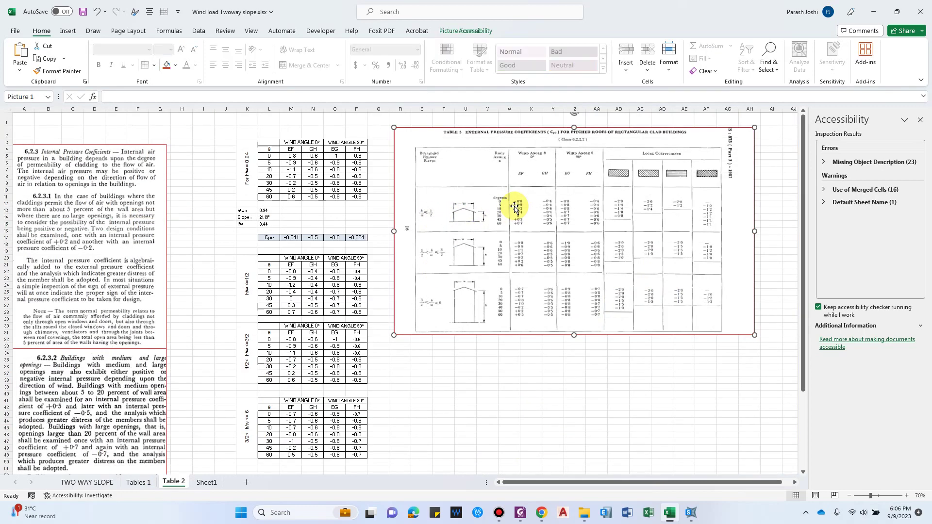
# Compare the h/w coefficient tables on the Table 2 sheet with the h/w ratio and the building height and width on the TWO WAY SLOPE sheet.
pyautogui.keyDown('ctrl'); pyautogui.scroll(1, 515, 208); pyautogui.keyUp('ctrl')
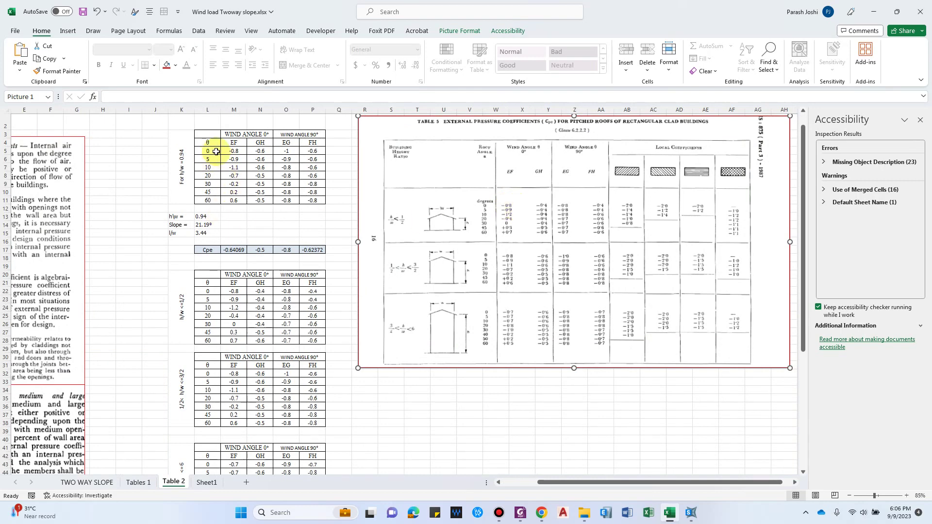
pyautogui.scroll(-1, 176, 300)
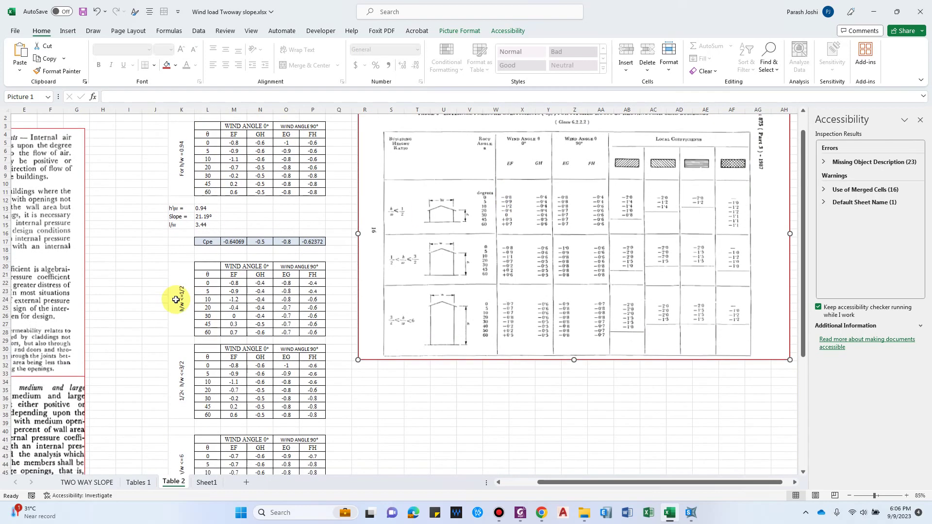
pyautogui.click(176, 311)
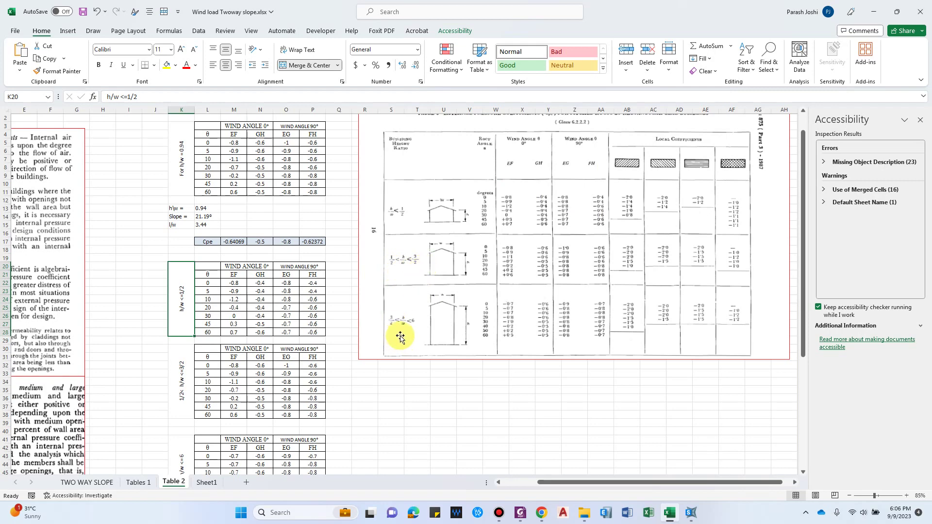
pyautogui.click(175, 208)
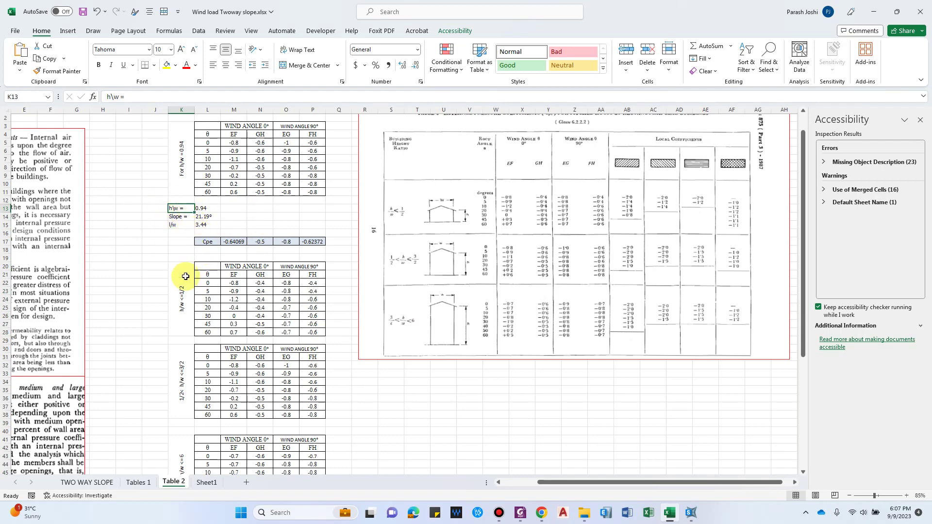
pyautogui.click(90, 482)
pyautogui.scroll(13, 161, 275)
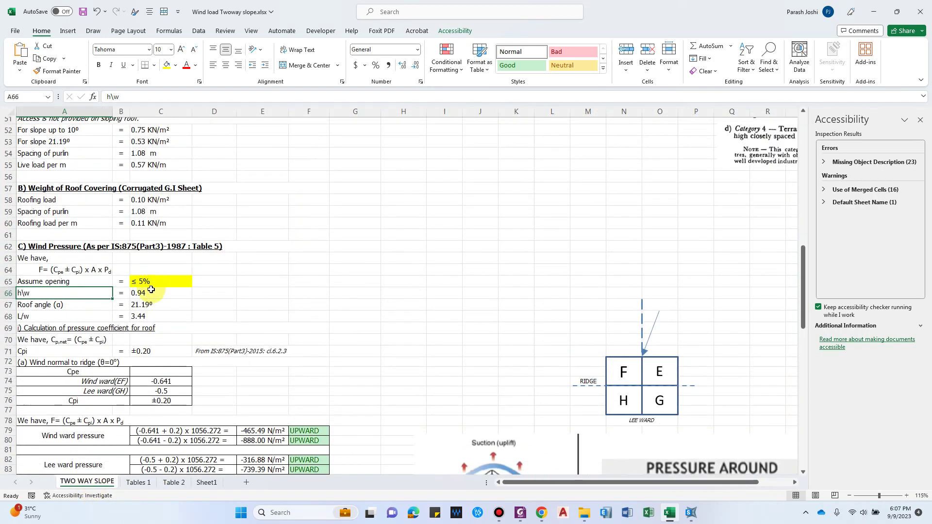
pyautogui.click(150, 196)
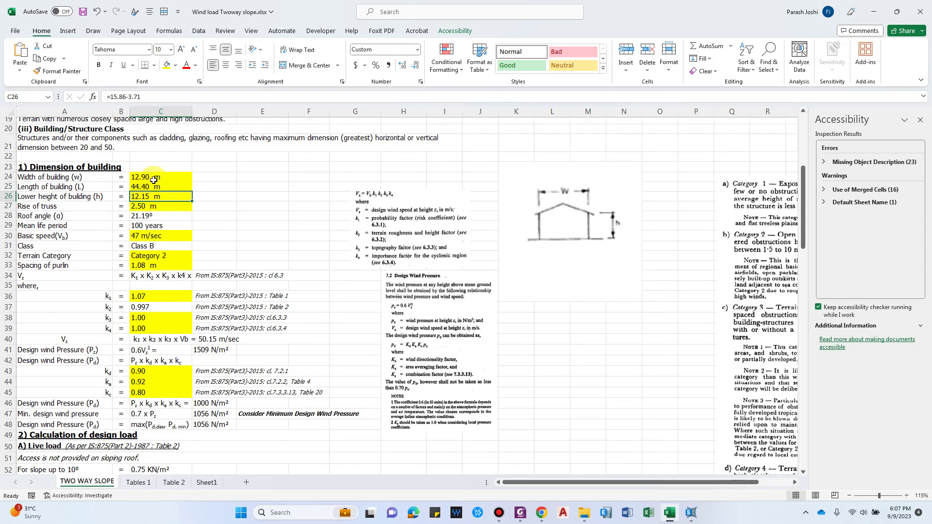
# Review the interpolated Cpe row for EF, GH, EG and FH on the Table 2 sheet.
pyautogui.click(174, 483)
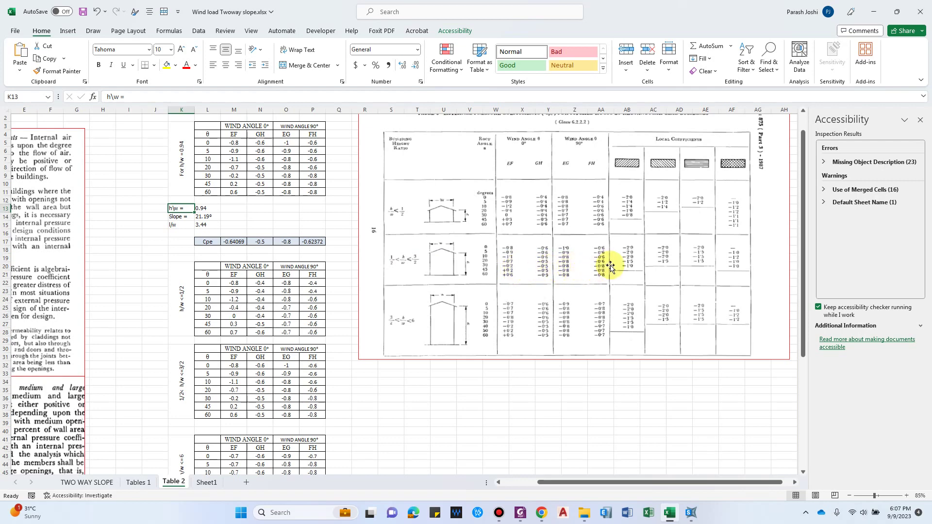
pyautogui.click(318, 250)
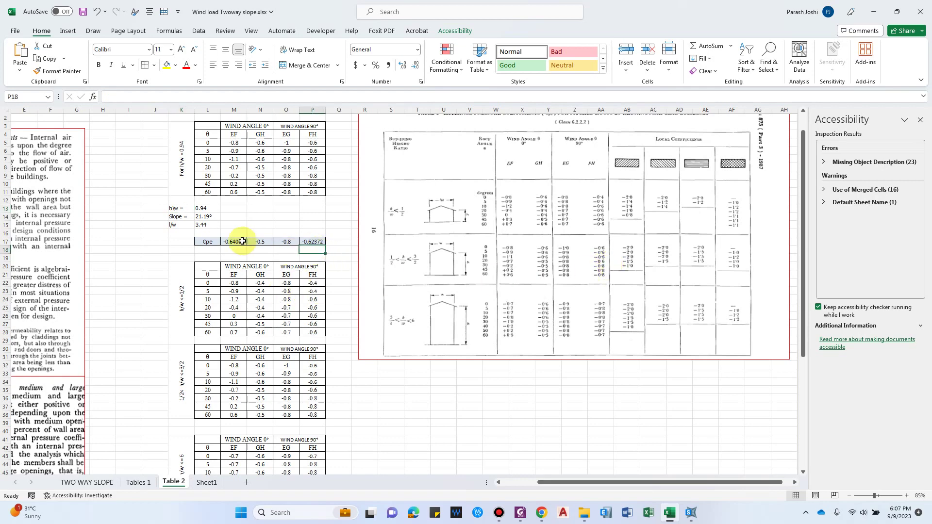
pyautogui.moveTo(239, 242); pyautogui.dragTo(313, 242)
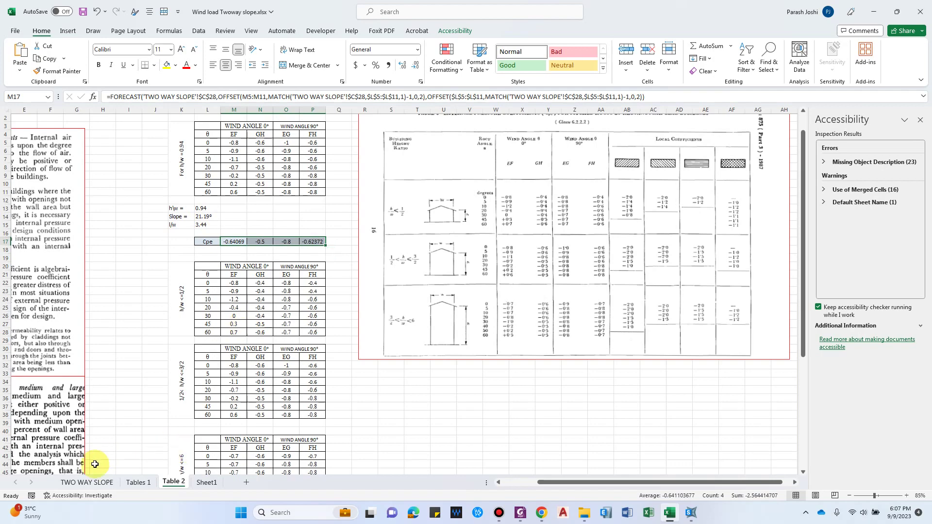
# On the TWO WAY SLOPE sheet, examine the Cpe and Cpi coefficients and the windward pressure expression for wind normal to the ridge.
pyautogui.click(88, 483)
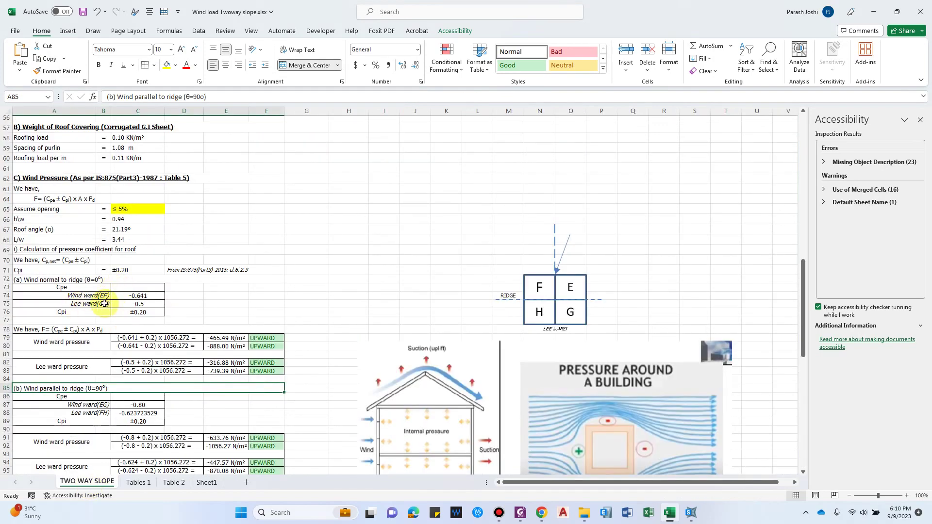
pyautogui.scroll(-1, 104, 394)
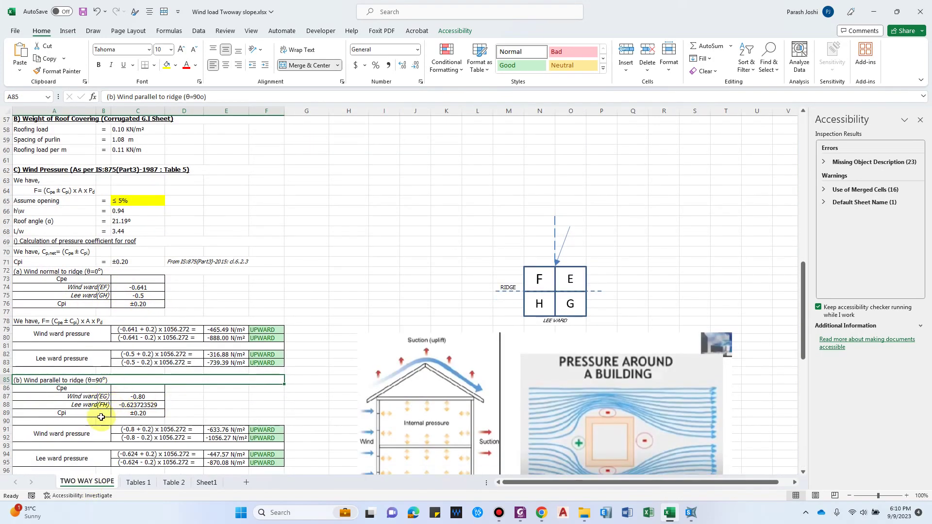
pyautogui.scroll(-1, 108, 398)
pyautogui.click(85, 279)
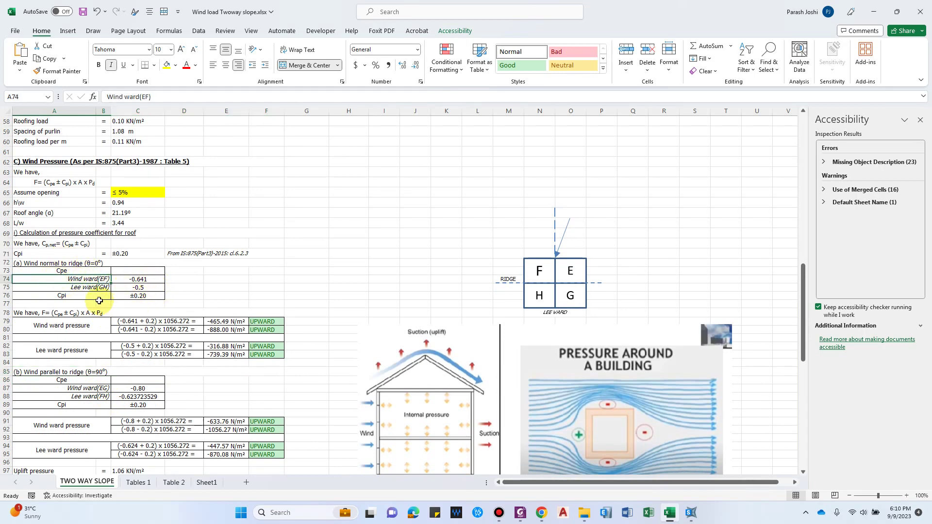
pyautogui.click(55, 325)
pyautogui.click(140, 324)
pyautogui.scroll(1, 124, 210)
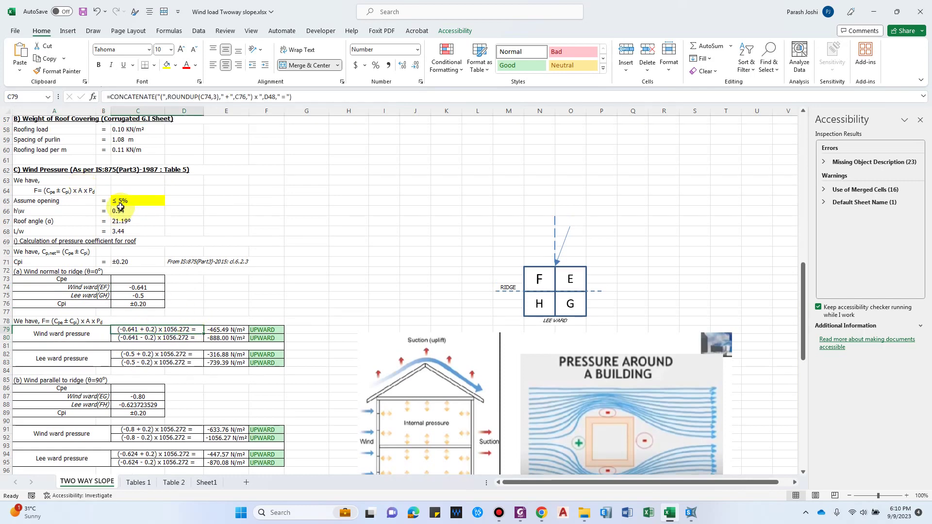
pyautogui.scroll(1, 87, 214)
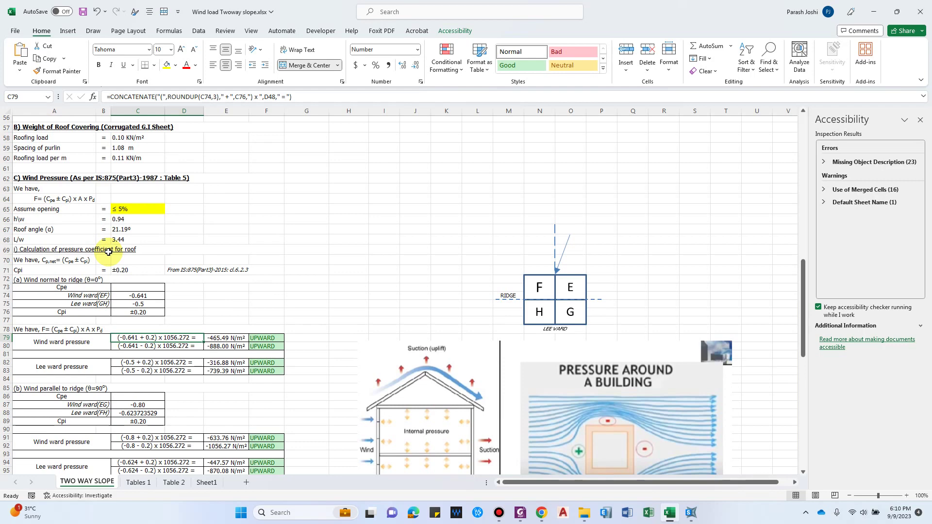
# Check both windward pressure formulas for wind normal to the ridge and compare the pressure directions with the roof suction diagram.
pyautogui.click(218, 340)
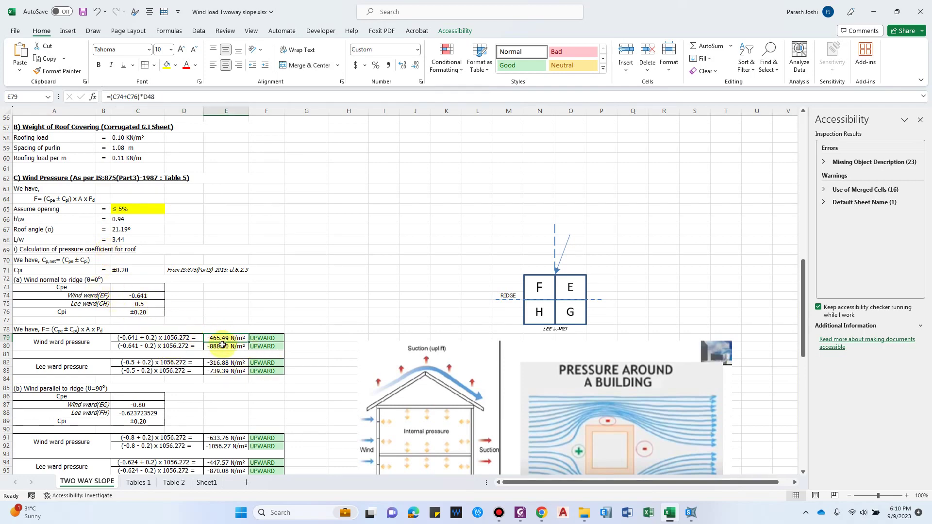
pyautogui.click(221, 347)
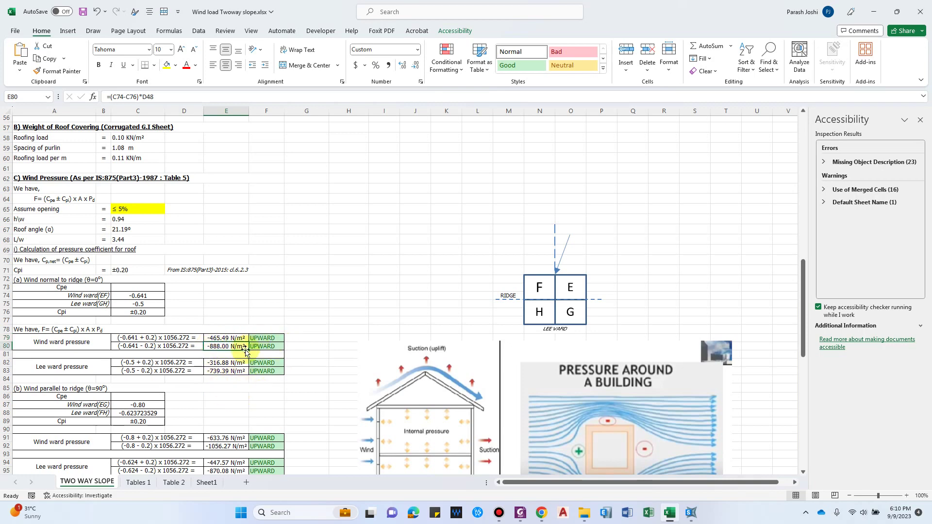
pyautogui.scroll(-1, 330, 383)
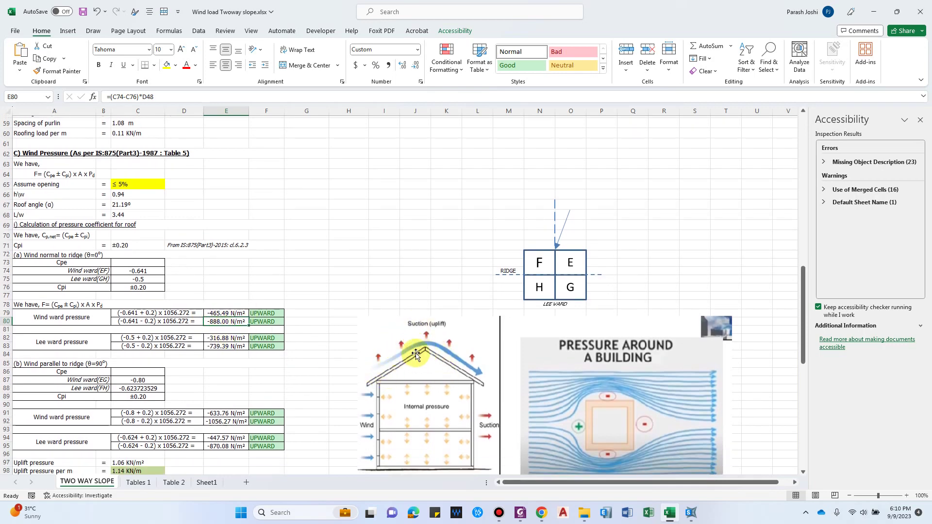
pyautogui.scroll(-1, 194, 326)
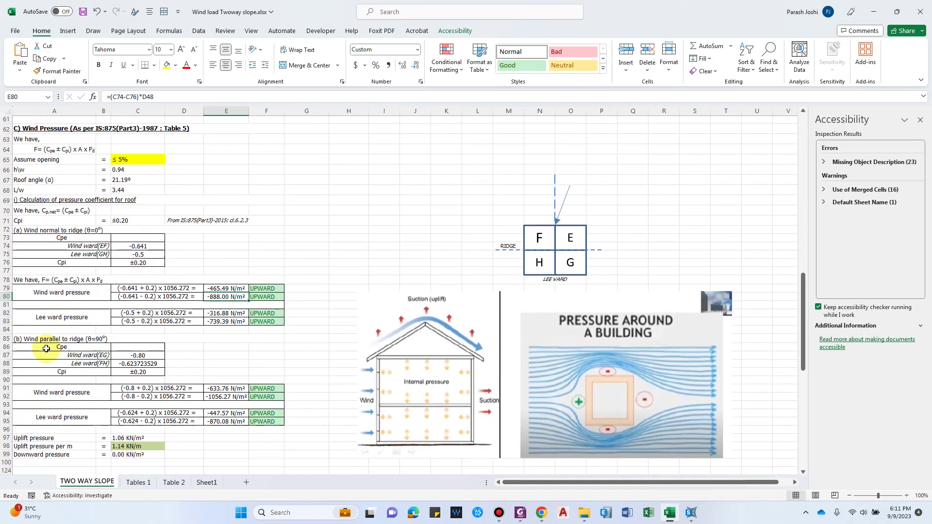
pyautogui.scroll(-1, 238, 405)
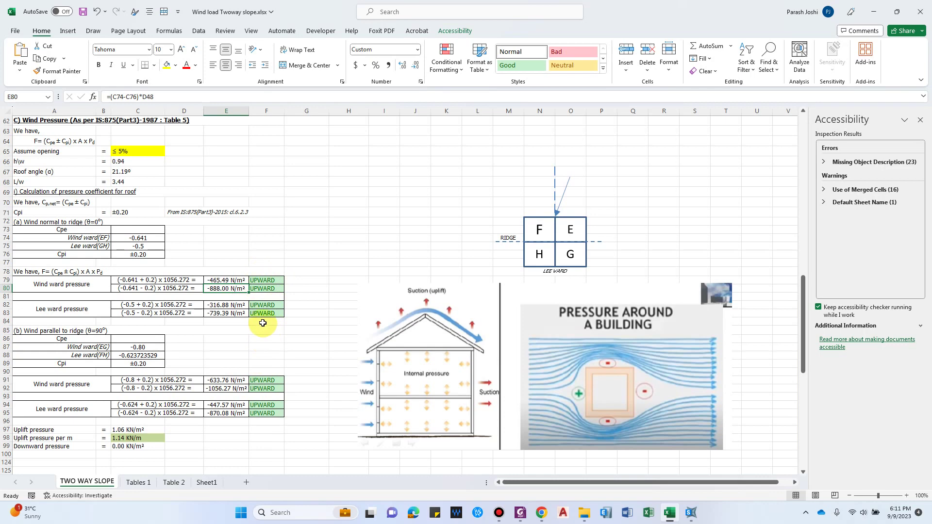
pyautogui.scroll(-1, 261, 319)
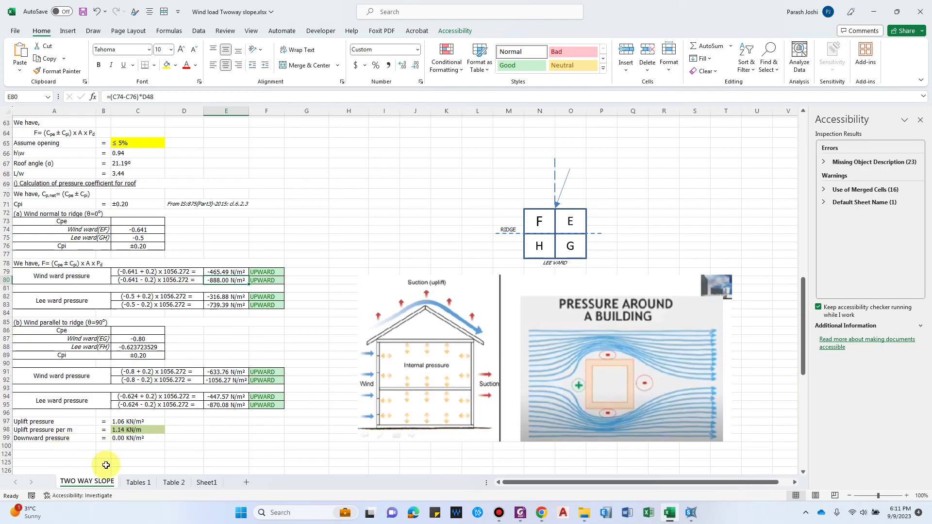
# Recheck the external pressure coefficients for pitched roofs and the wind angle columns on the Table 2 sheet.
pyautogui.click(173, 483)
pyautogui.click(422, 266)
pyautogui.scroll(2, 422, 266)
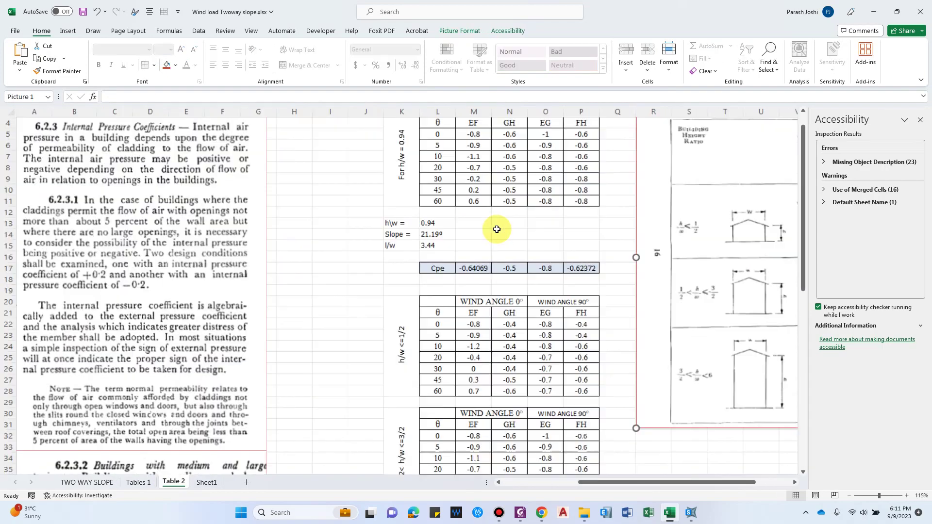
pyautogui.moveTo(592, 482); pyautogui.dragTo(694, 482)
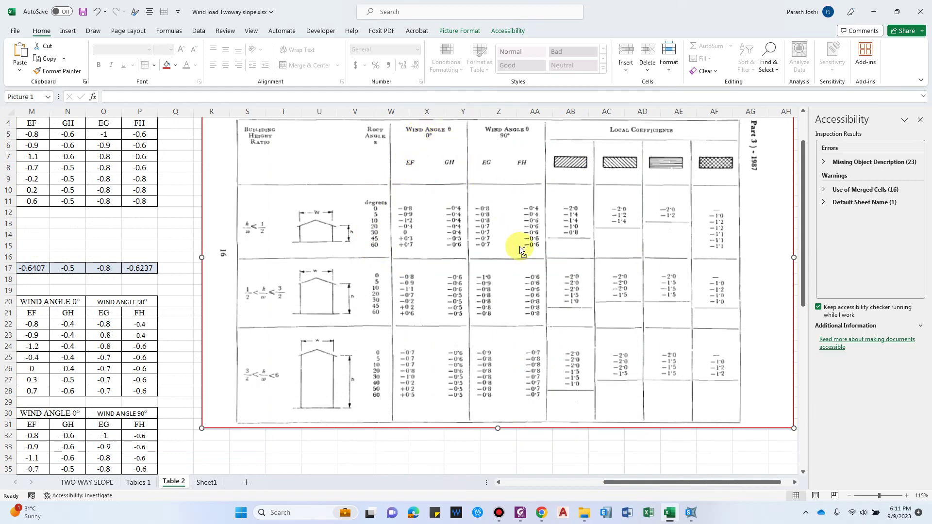
pyautogui.scroll(-1, 491, 248)
pyautogui.scroll(1, 646, 272)
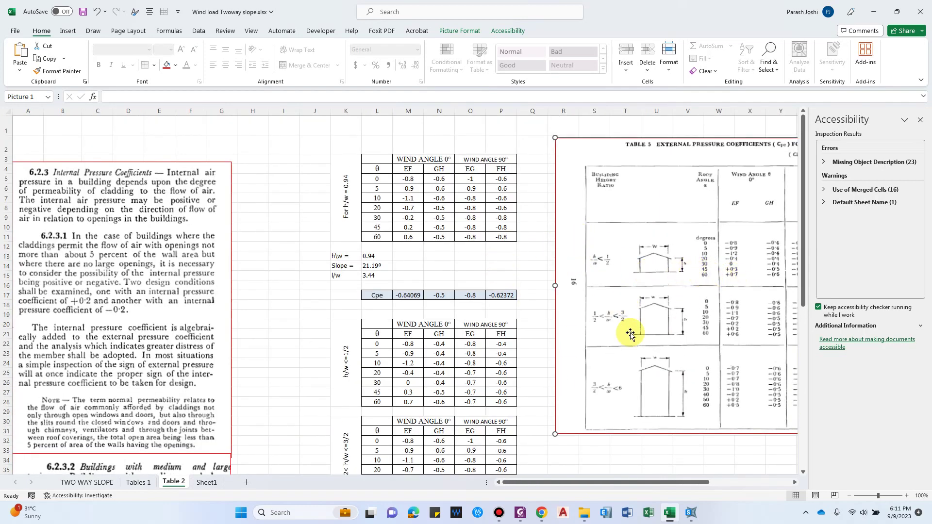
# On the TWO WAY SLOPE sheet, check the governing windward pressure for wind parallel to the ridge and the uplift pressure and uplift per metre formulas.
pyautogui.click(88, 483)
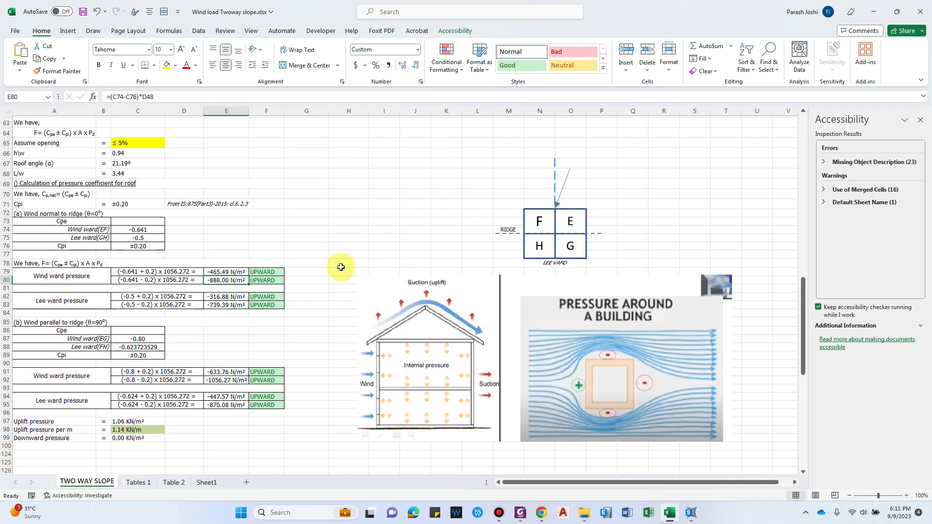
pyautogui.scroll(-1, 339, 267)
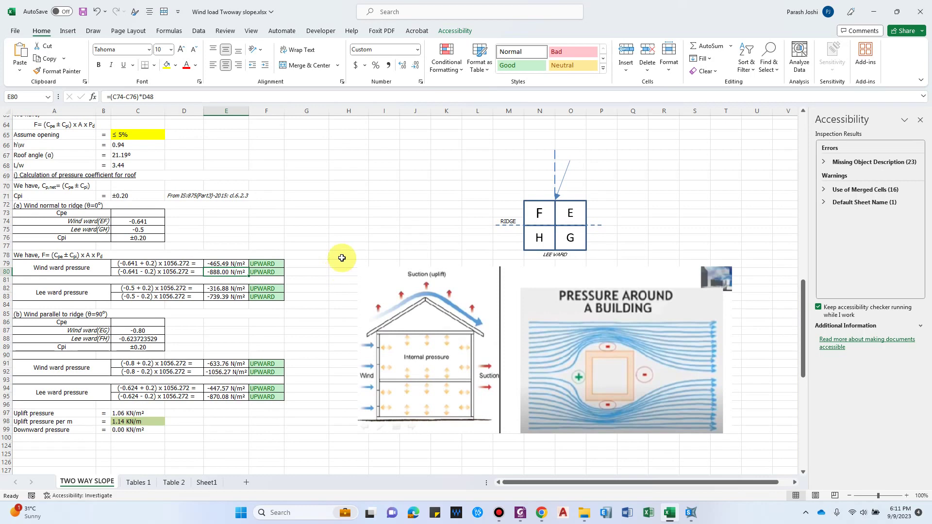
pyautogui.scroll(1, 342, 258)
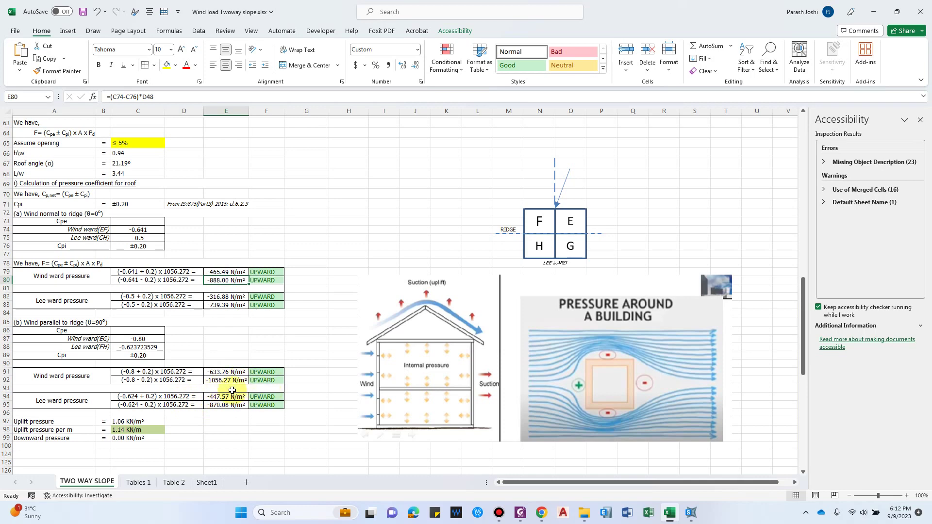
pyautogui.click(218, 380)
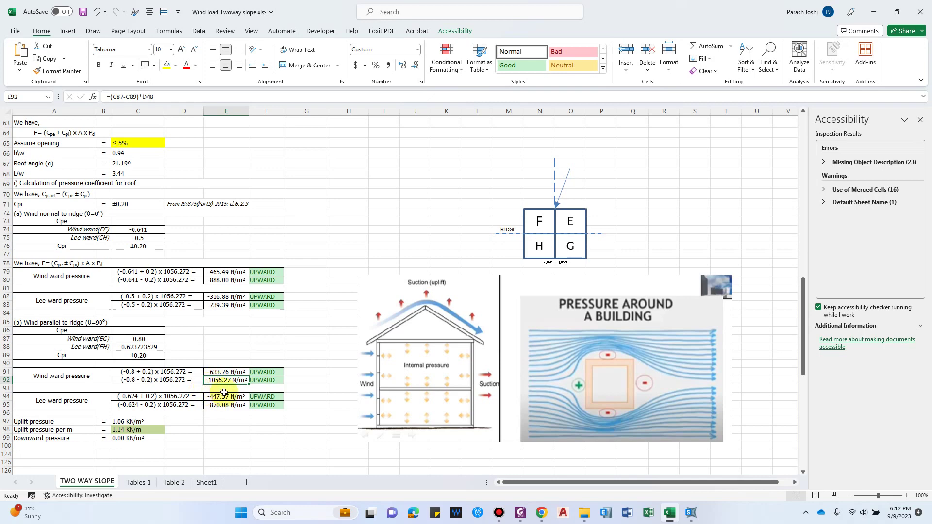
pyautogui.click(139, 421)
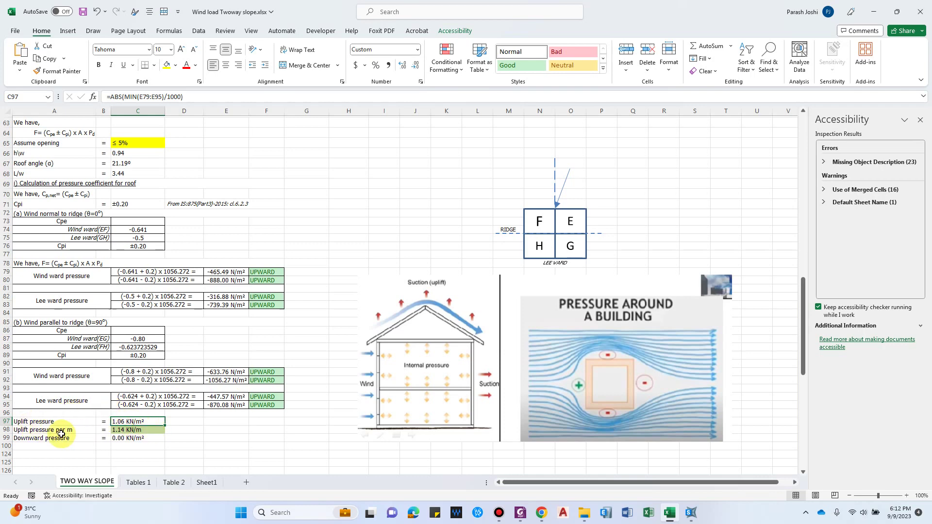
pyautogui.click(124, 432)
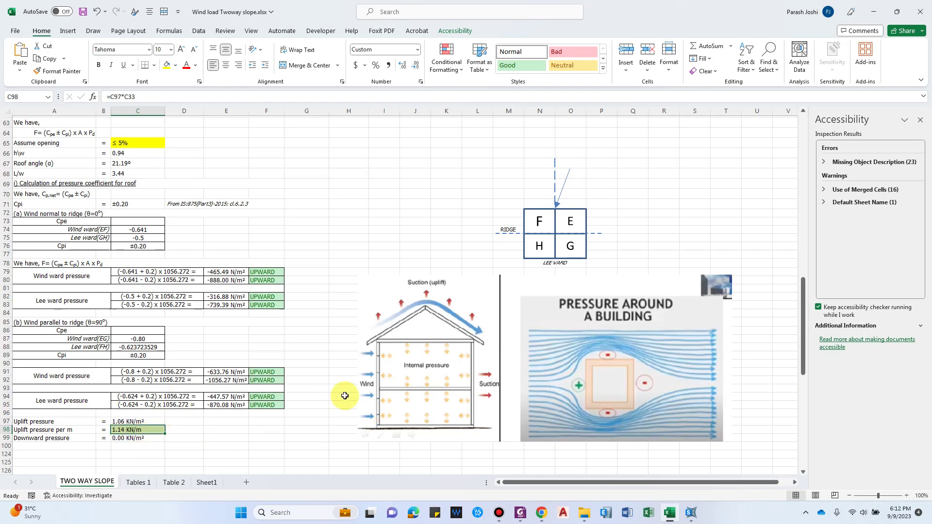
# Switch to the power house model in SAP2000 and inspect the roof trusses in the 3-D view.
pyautogui.hotkey('alt', 'Tab')
pyautogui.scroll(-5, 635, 225)
pyautogui.moveTo(677, 271); pyautogui.dragTo(653, 252)
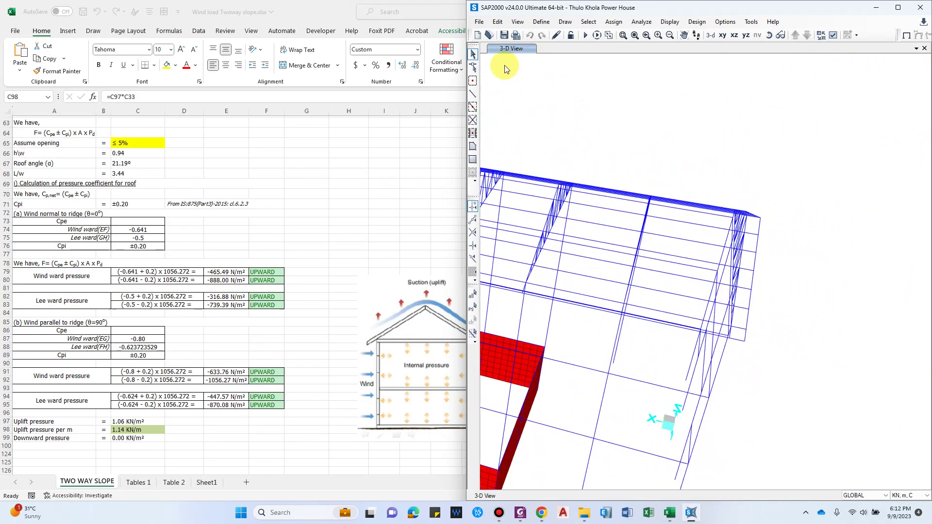
pyautogui.moveTo(597, 149); pyautogui.dragTo(629, 207)
pyautogui.click(540, 25)
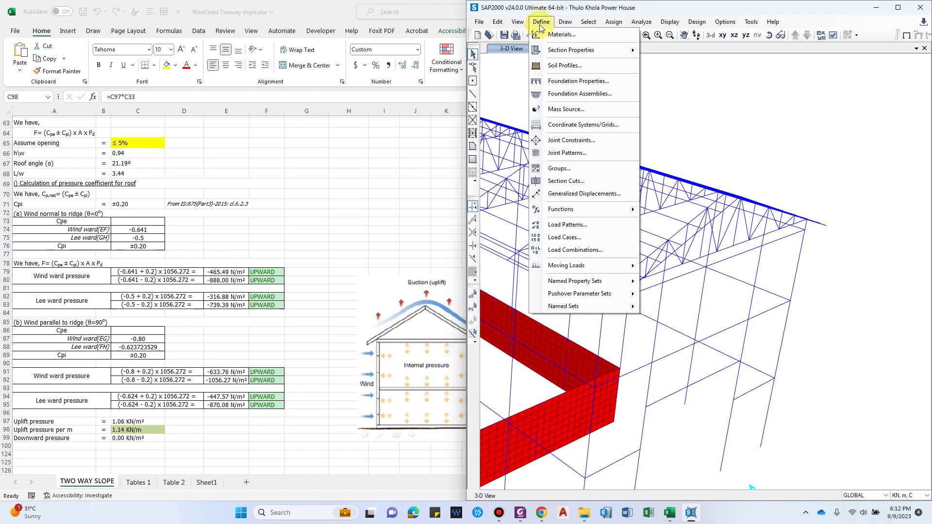
pyautogui.click(540, 24)
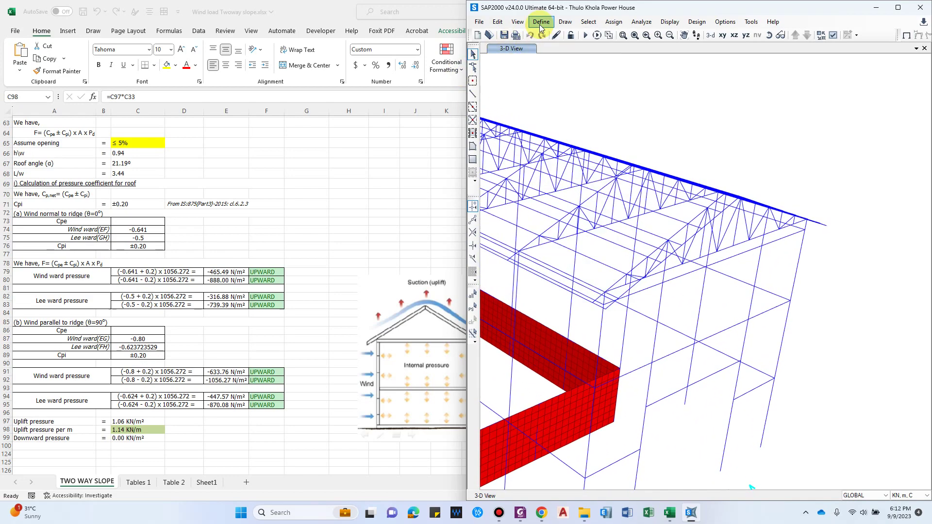
# Start the poly area drawing tool near the roof and examine the assignment options for area loads and frame loads.
pyautogui.click(473, 147)
pyautogui.moveTo(624, 219); pyautogui.dragTo(764, 183)
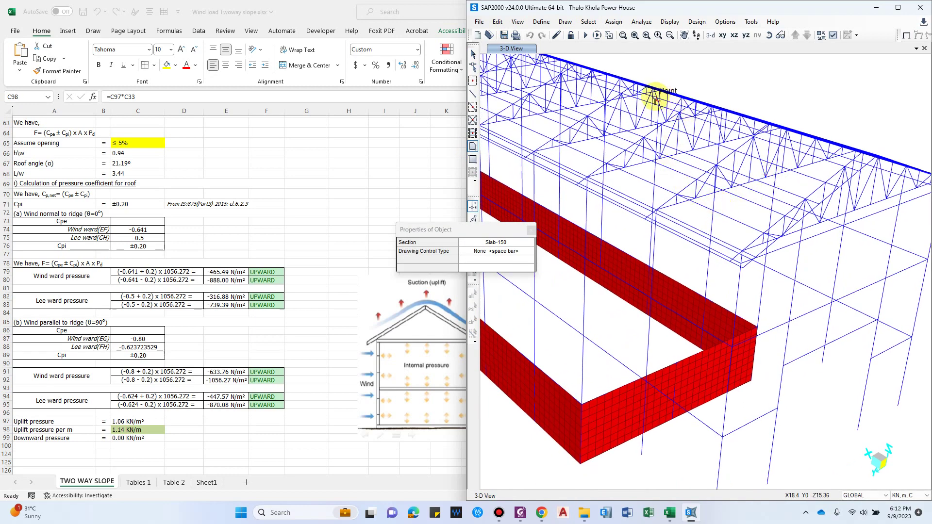
pyautogui.click(614, 22)
pyautogui.moveTo(646, 176)
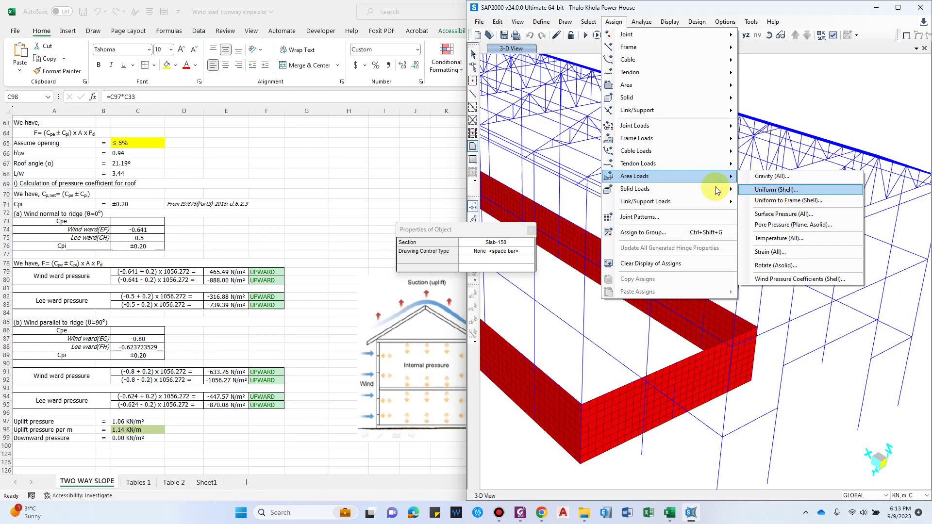
pyautogui.moveTo(726, 139)
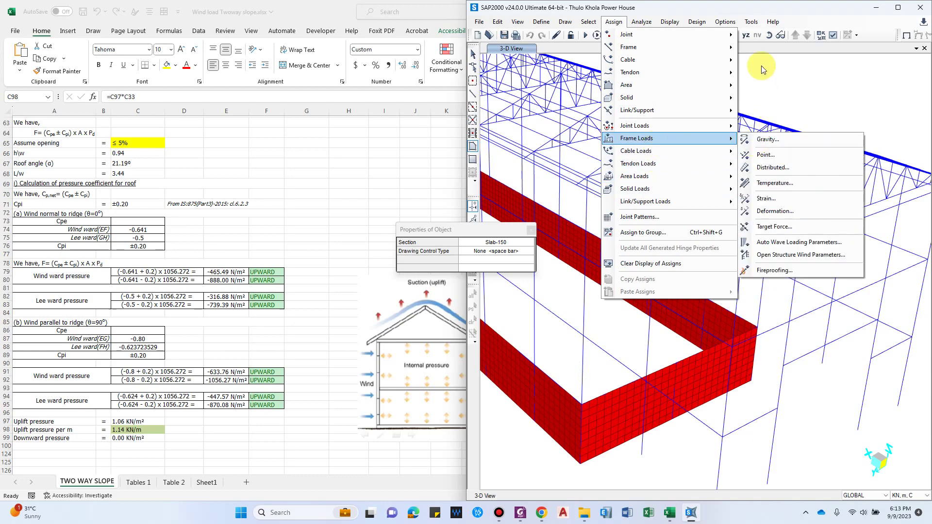
# Draw a Slab-150 poly area over the roof panel between the two end trusses at the eave, and finish drawing.
pyautogui.click(756, 12)
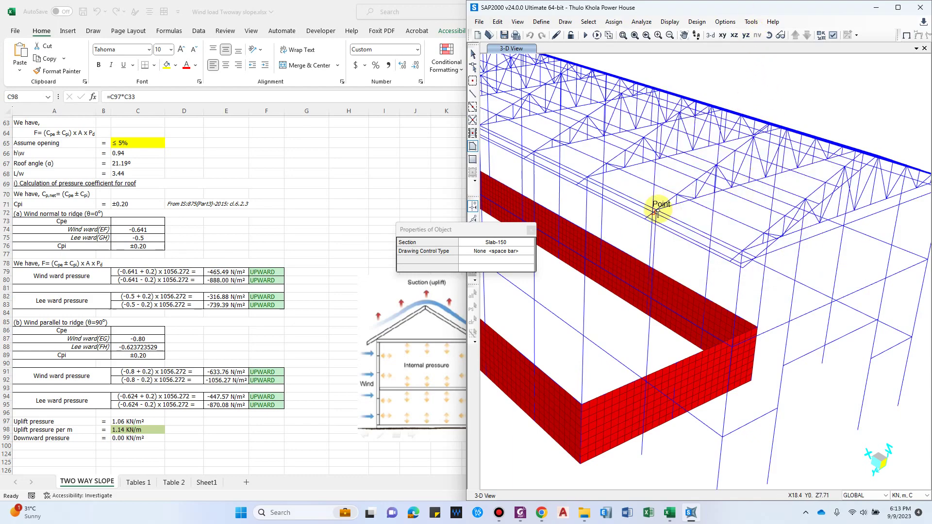
pyautogui.scroll(3, 663, 209)
pyautogui.scroll(-3, 716, 223)
pyautogui.scroll(2, 675, 204)
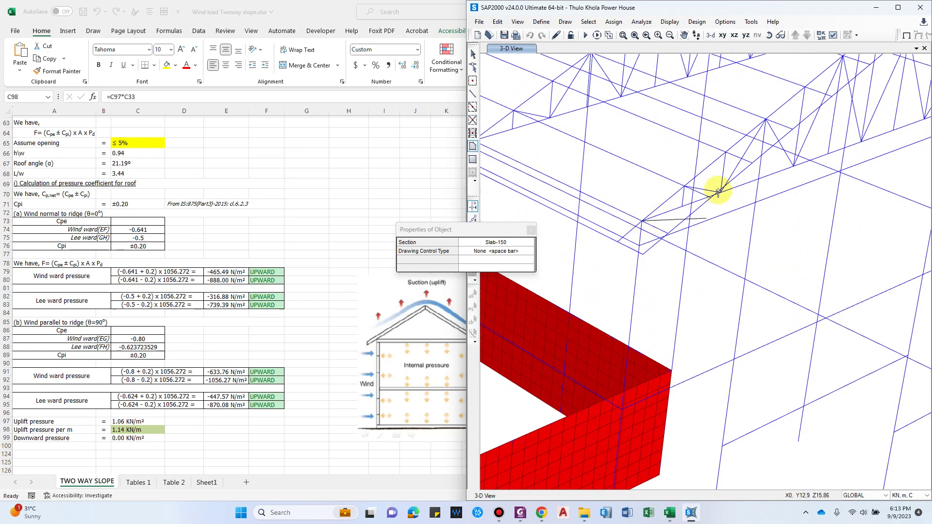
pyautogui.scroll(-2, 709, 185)
pyautogui.scroll(2, 578, 152)
pyautogui.click(665, 192)
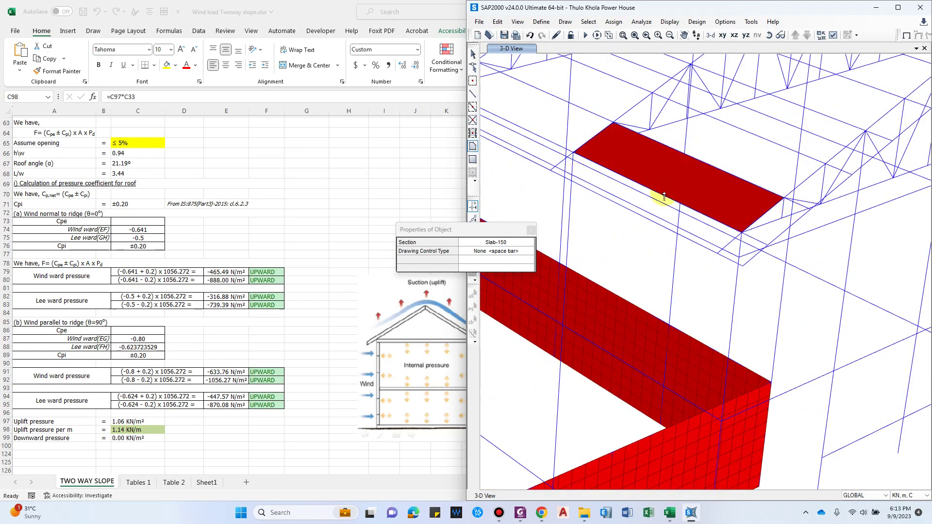
pyautogui.press('Escape')
# Start assigning a uniform area load to frames on the selected roof panel, with load pattern Wind and the Local coordinate system.
pyautogui.click(614, 22)
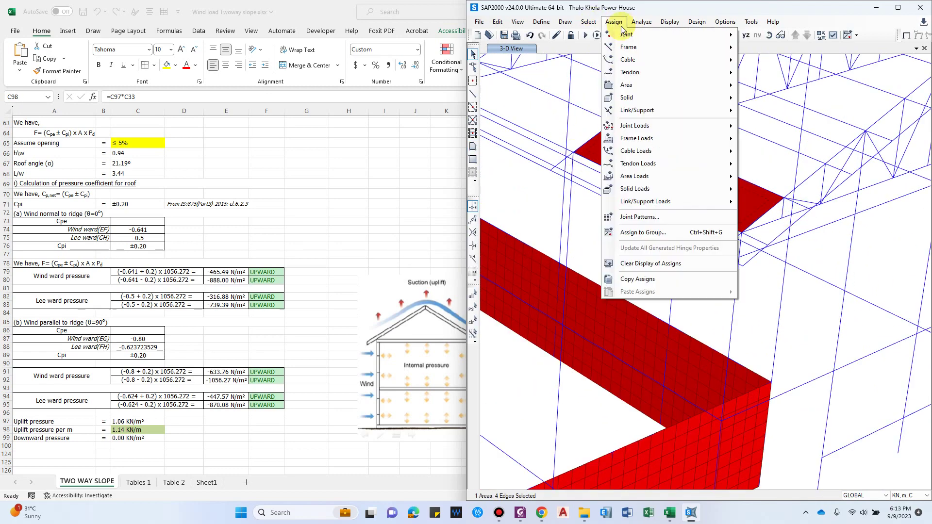
pyautogui.moveTo(704, 176)
pyautogui.click(777, 200)
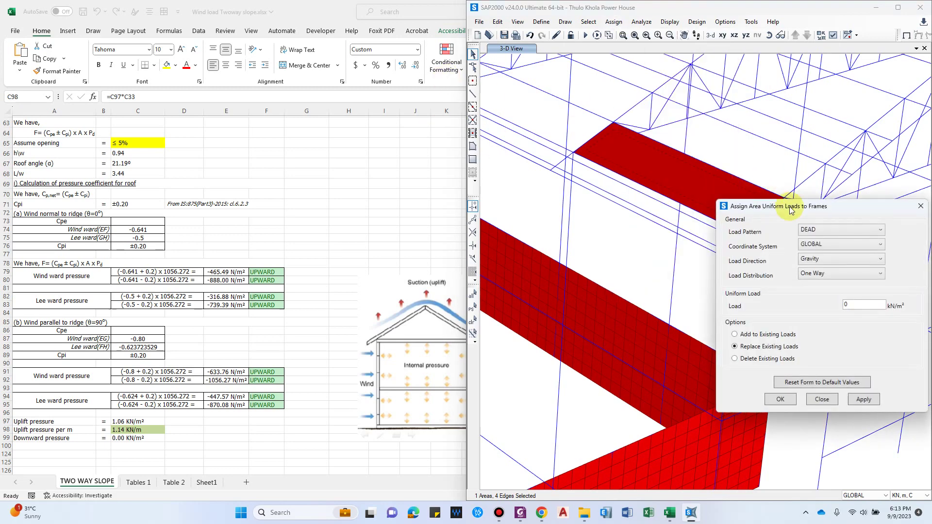
pyautogui.moveTo(816, 174); pyautogui.dragTo(250, 81)
pyautogui.click(266, 102)
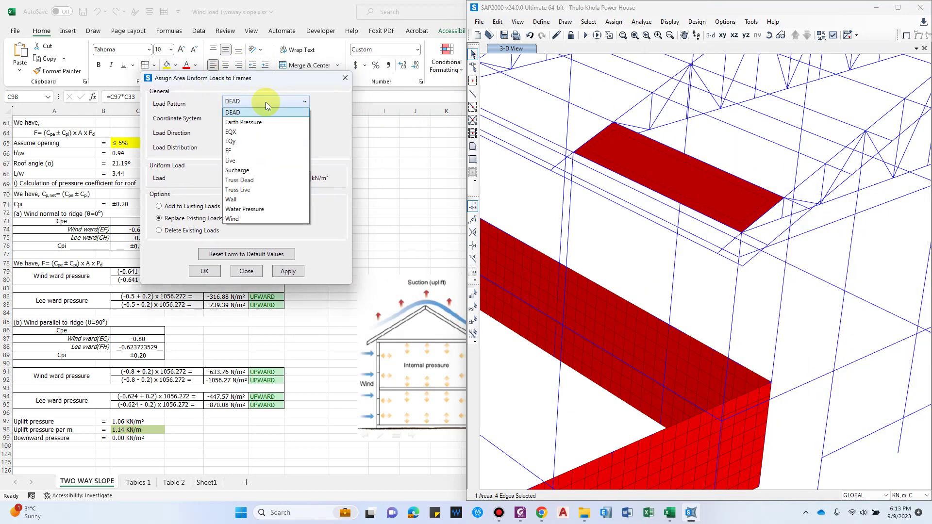
pyautogui.click(240, 218)
pyautogui.click(238, 116)
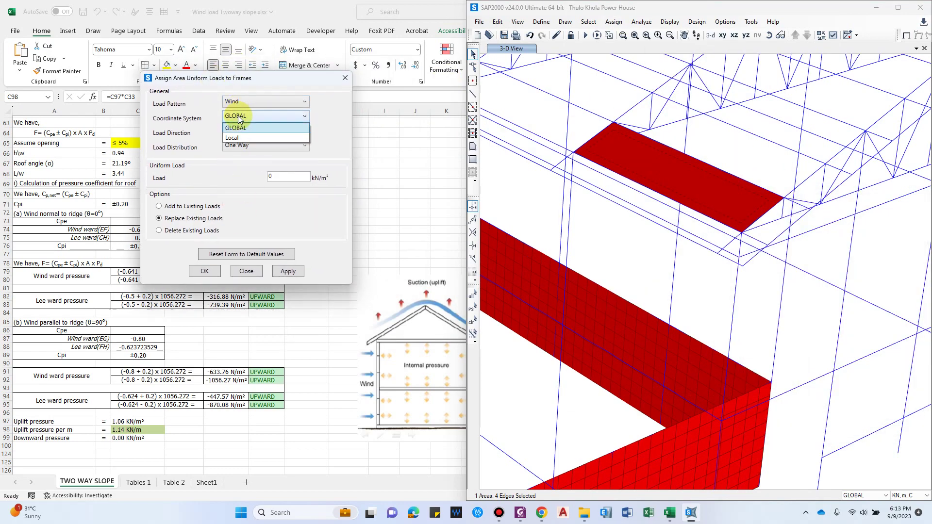
pyautogui.click(247, 138)
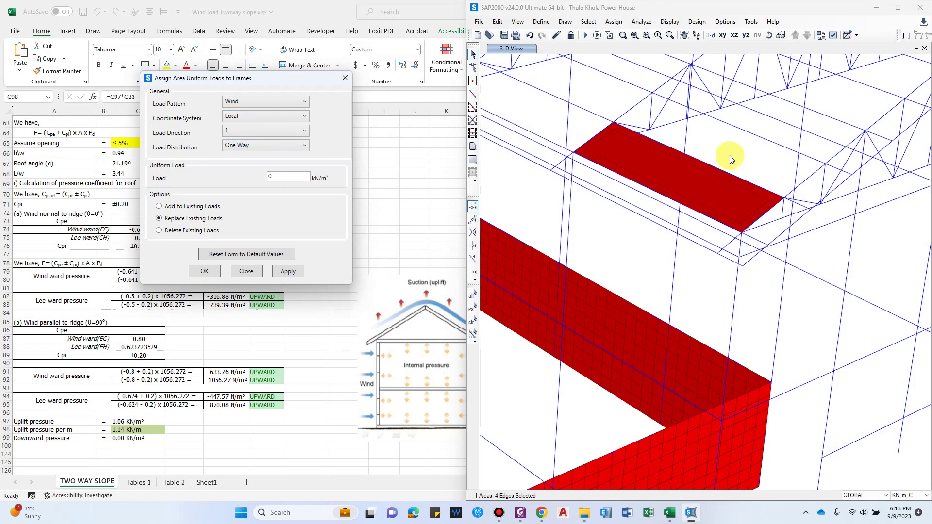
# Turn on the local axes display for area objects and examine the axis directions on the roof panel.
pyautogui.hotkey('ctrl', 'w')
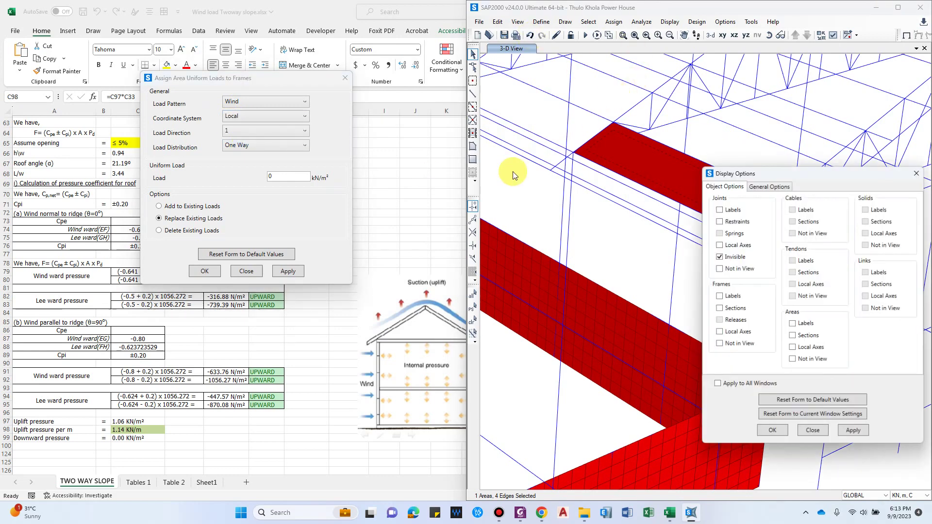
pyautogui.click(766, 184)
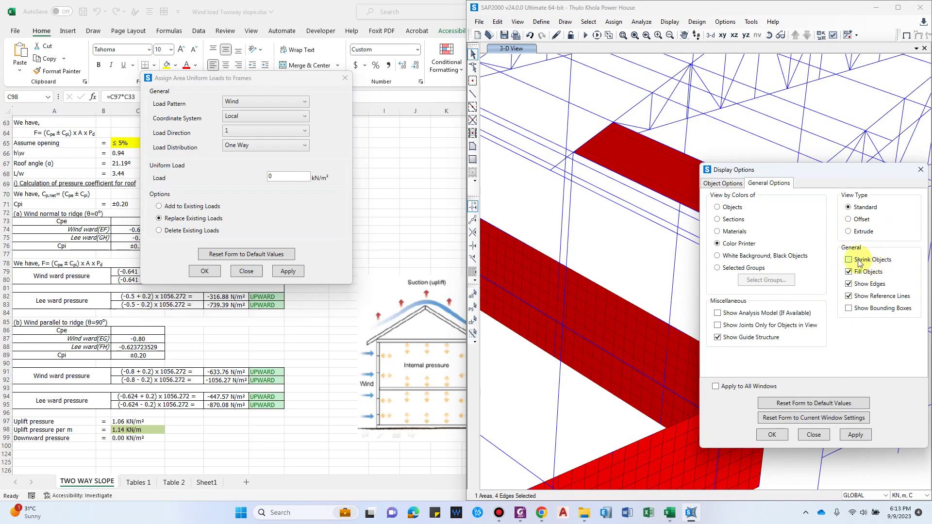
pyautogui.click(728, 183)
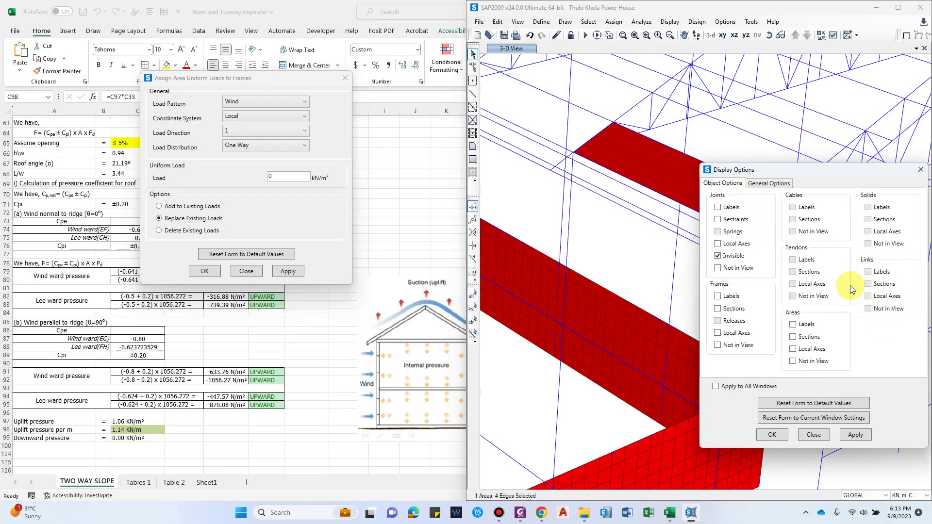
pyautogui.click(806, 349)
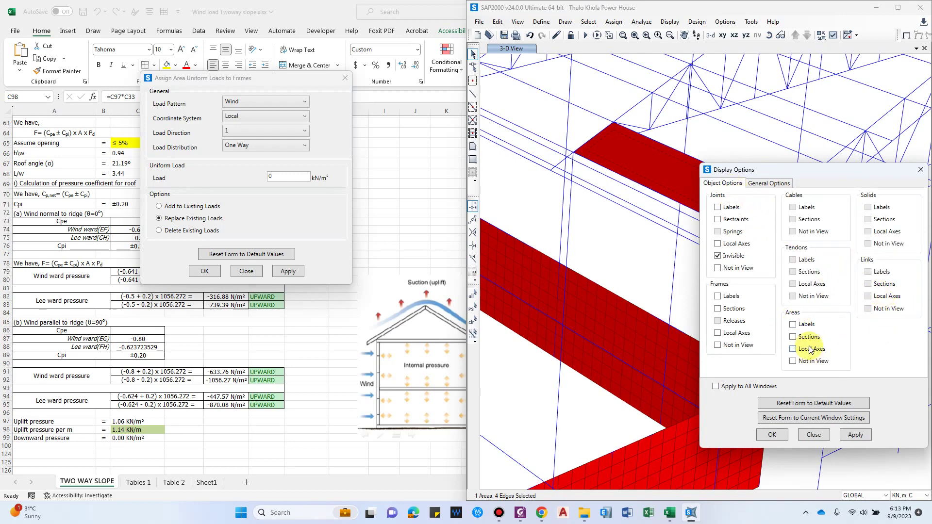
pyautogui.click(772, 435)
pyautogui.scroll(3, 703, 213)
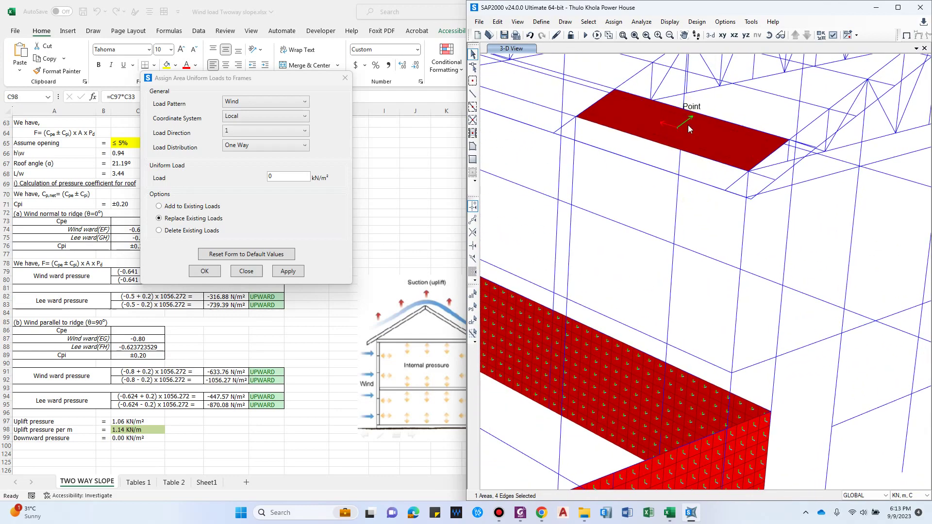
pyautogui.scroll(3, 684, 136)
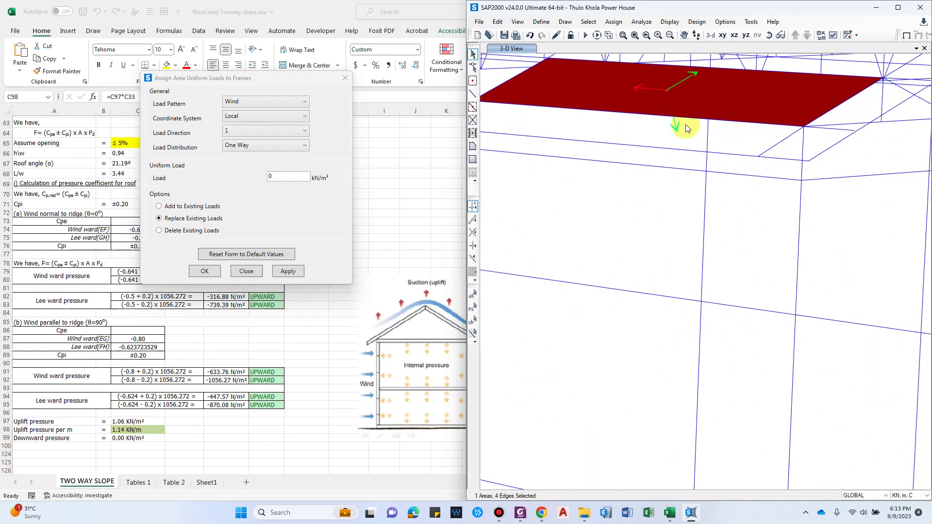
# Apply the roof panel's wind load of 1.06 kN/m² in local direction 3 with One Way distribution.
pyautogui.click(256, 131)
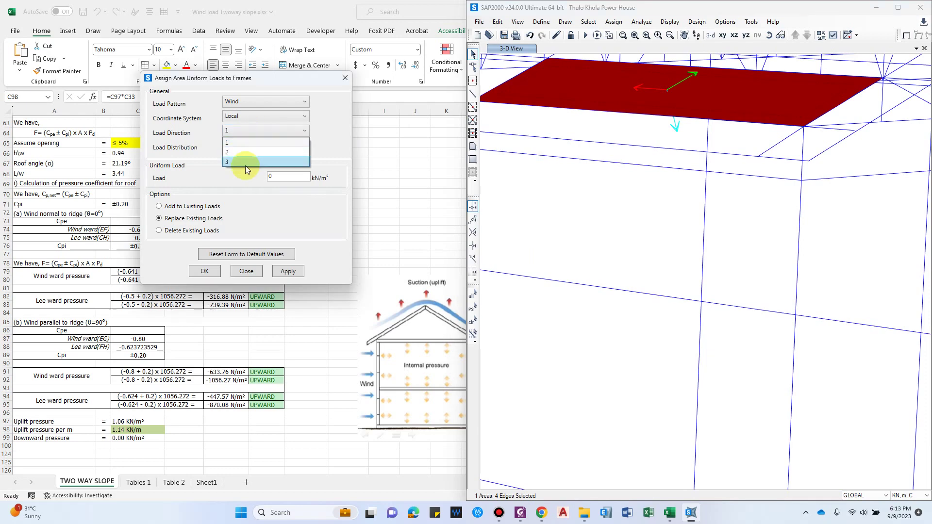
pyautogui.click(246, 166)
pyautogui.scroll(-3, 598, 182)
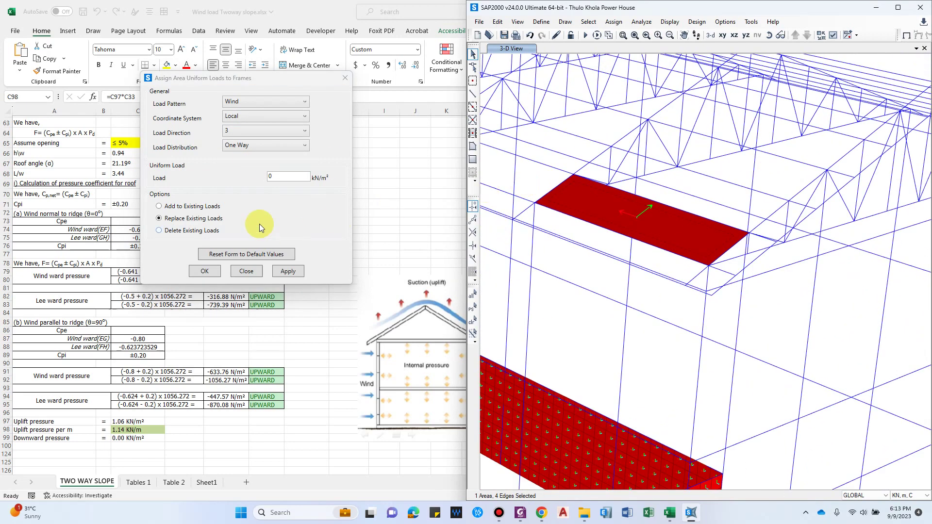
pyautogui.scroll(2, 569, 208)
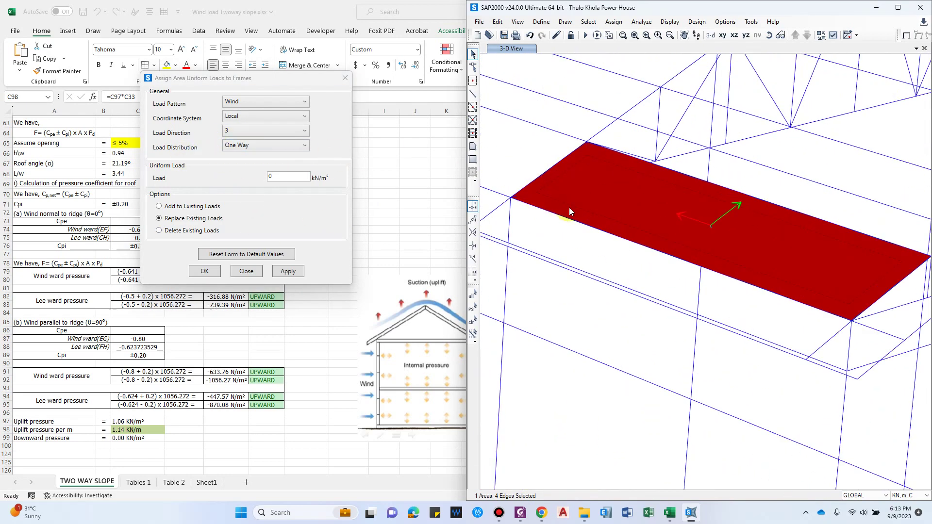
pyautogui.scroll(-2, 517, 190)
pyautogui.scroll(3, 544, 209)
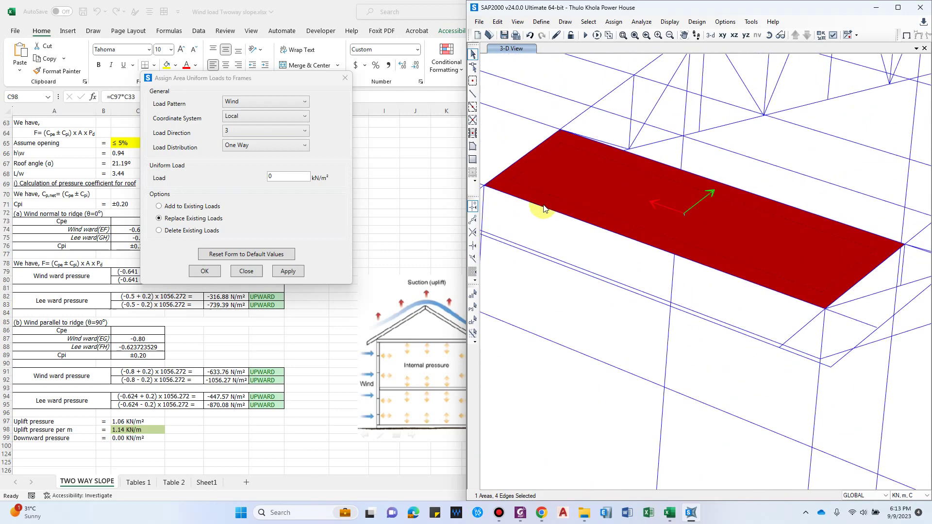
pyautogui.click(272, 147)
pyautogui.click(259, 147)
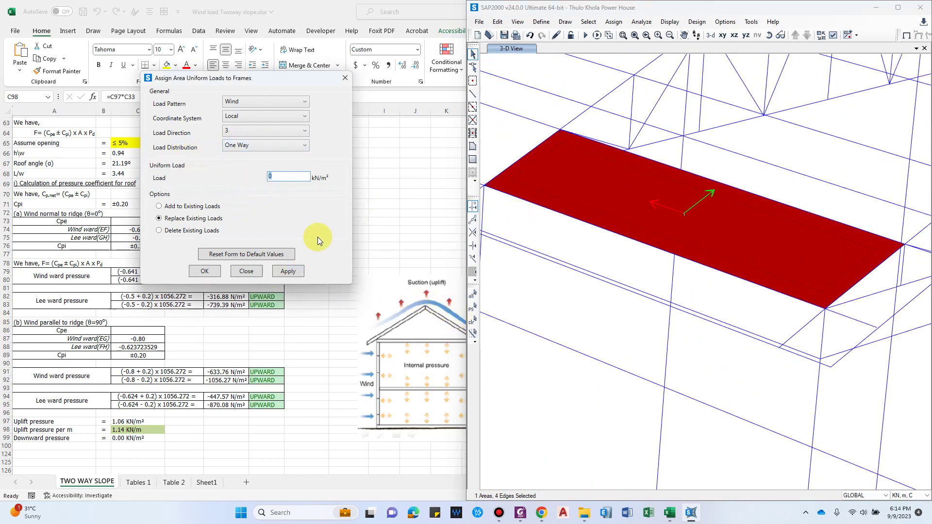
pyautogui.write('1.06')
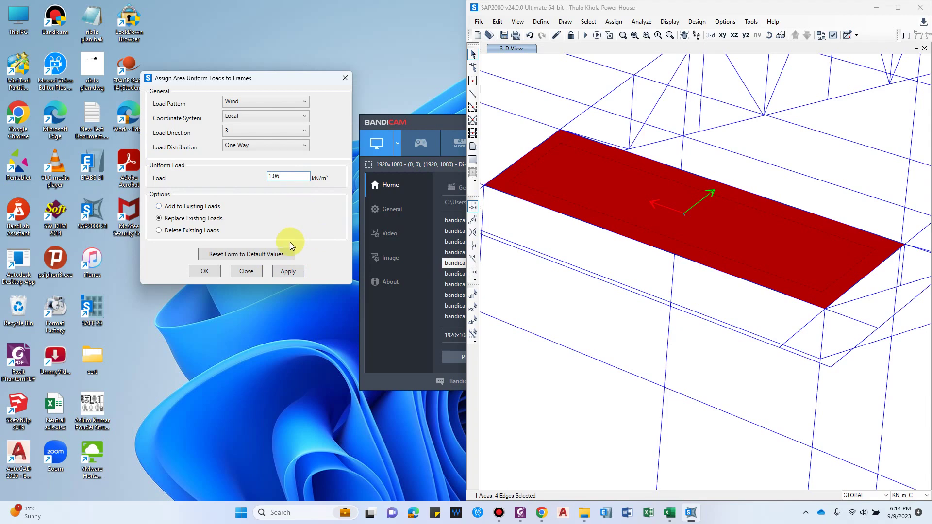
pyautogui.click(286, 271)
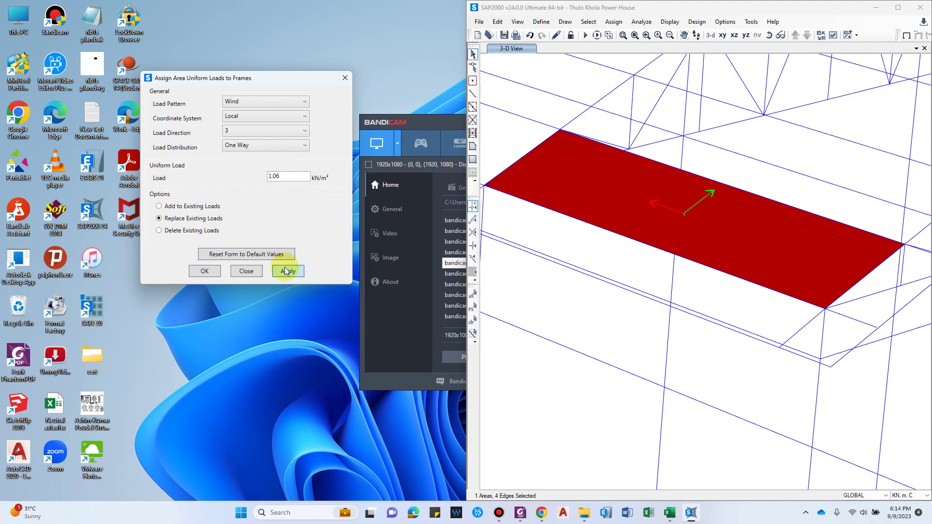
# Maximize the model window and display the area objects' Wind loads as uniform load to frame resultants with One Way distribution.
pyautogui.click(897, 7)
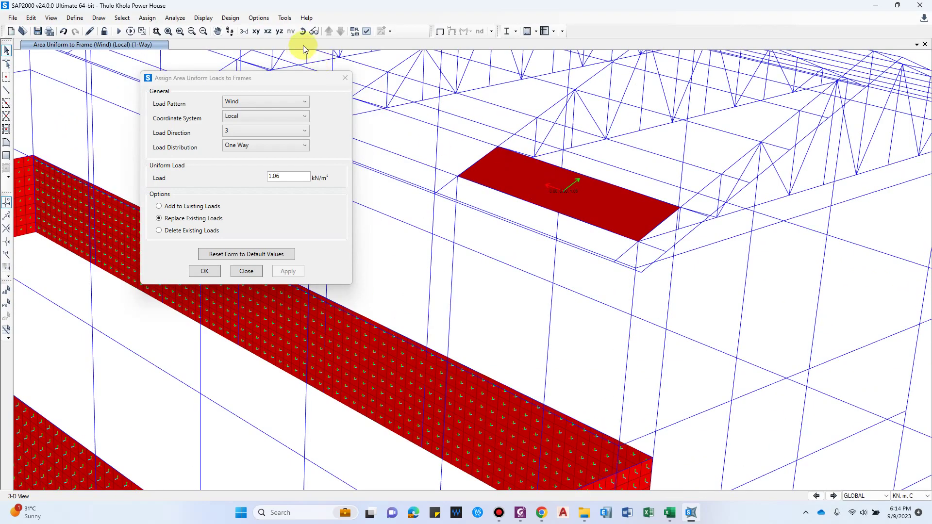
pyautogui.click(203, 17)
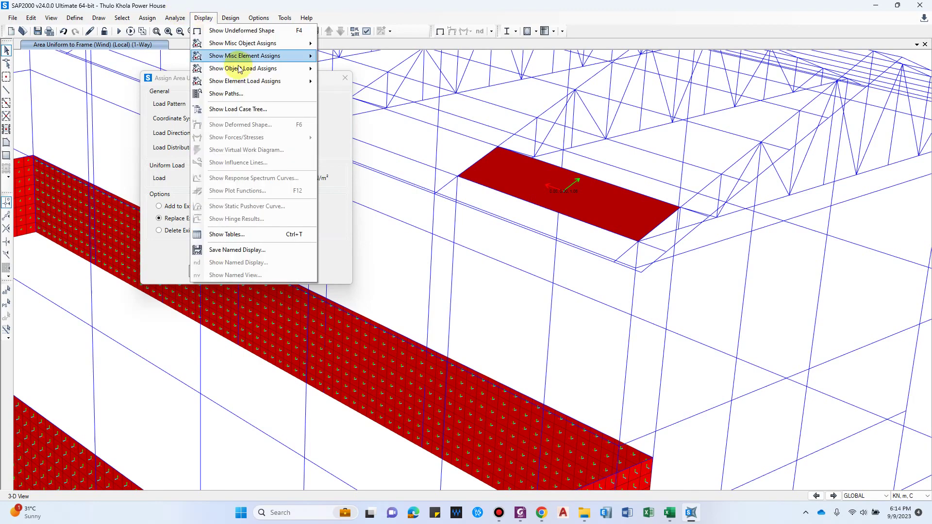
pyautogui.moveTo(238, 69)
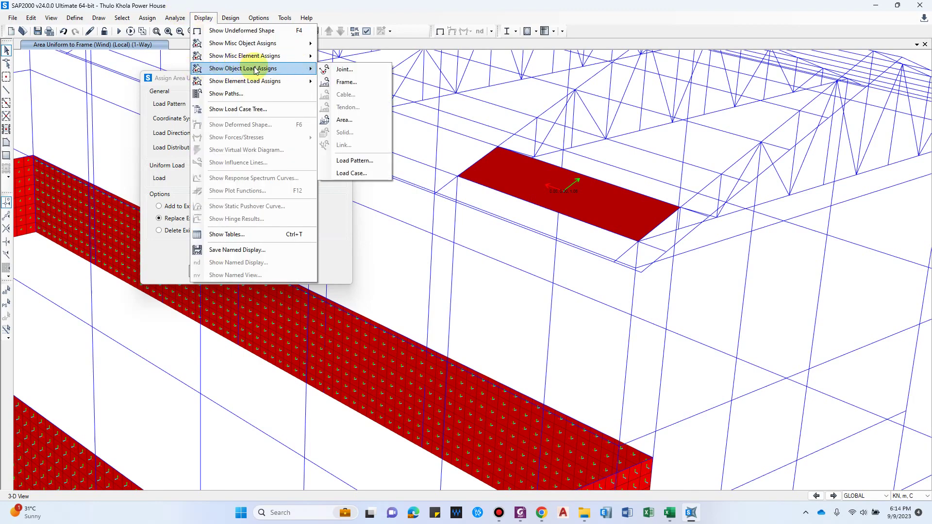
pyautogui.click(347, 119)
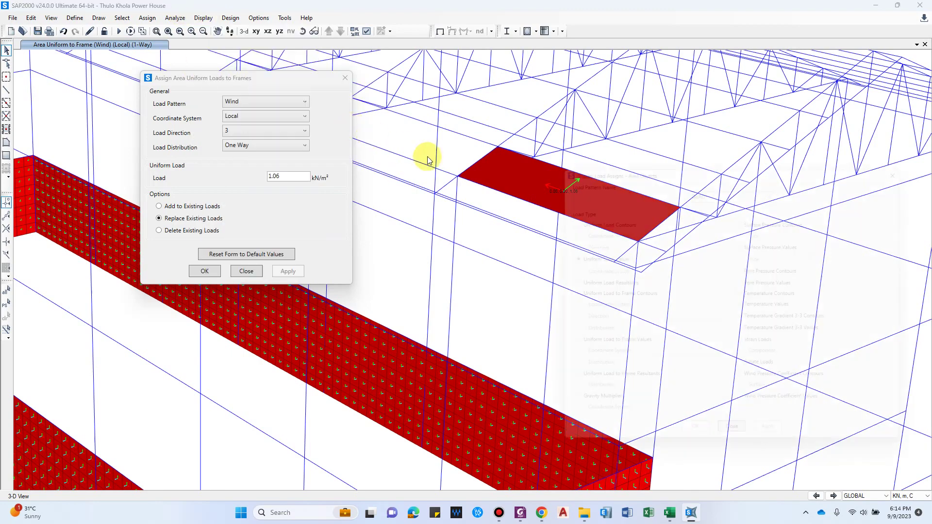
pyautogui.moveTo(617, 167); pyautogui.dragTo(100, 68)
pyautogui.click(219, 83)
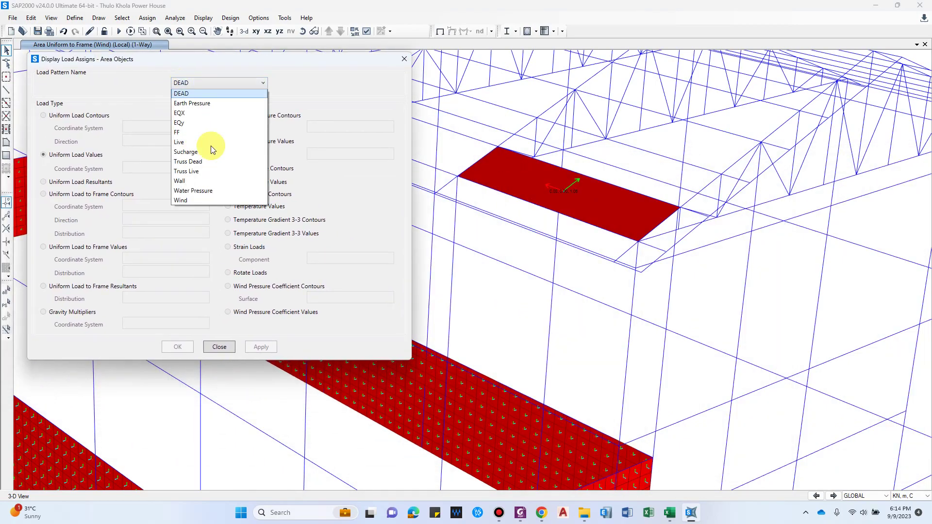
pyautogui.click(209, 201)
pyautogui.click(43, 286)
pyautogui.click(165, 297)
pyautogui.click(137, 307)
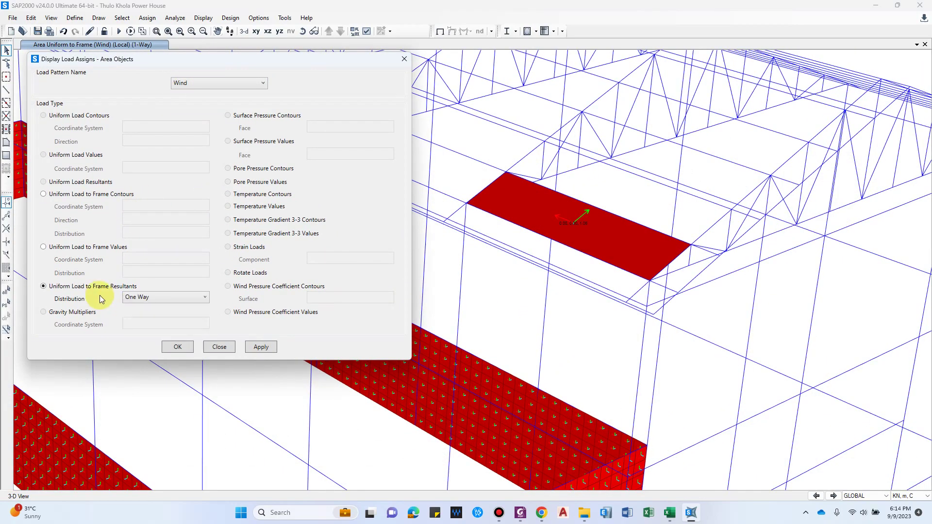
pyautogui.click(274, 347)
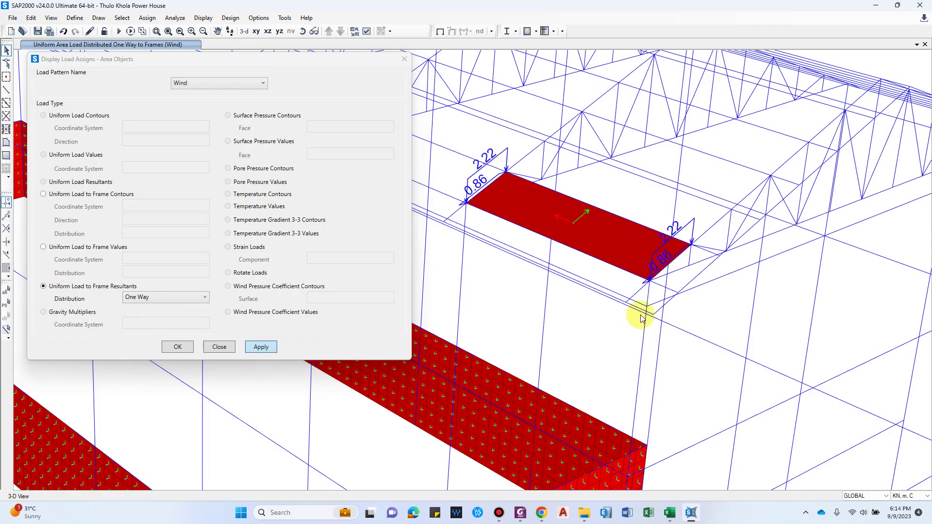
# Rotate the roof panel's local axes to an angle of 90 degrees from the default orientation.
pyautogui.moveTo(649, 292); pyautogui.dragTo(678, 265)
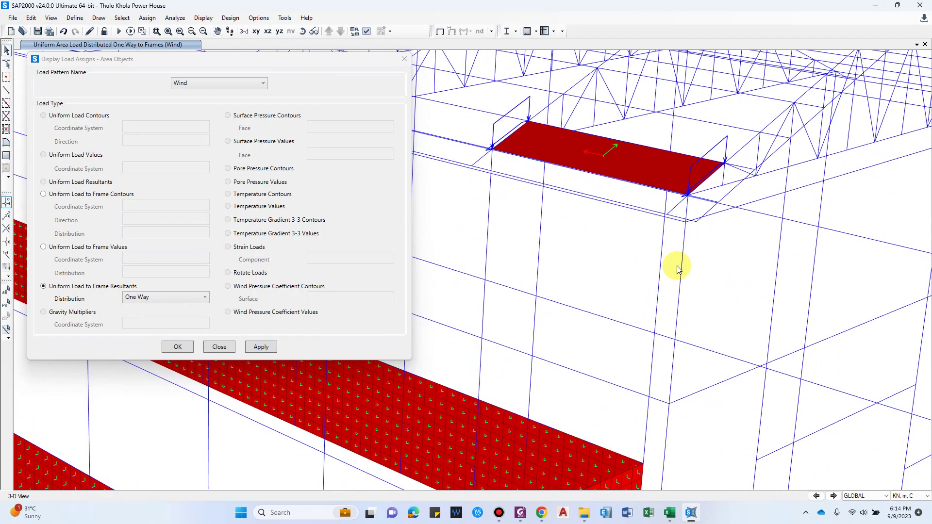
pyautogui.moveTo(752, 194); pyautogui.dragTo(586, 218)
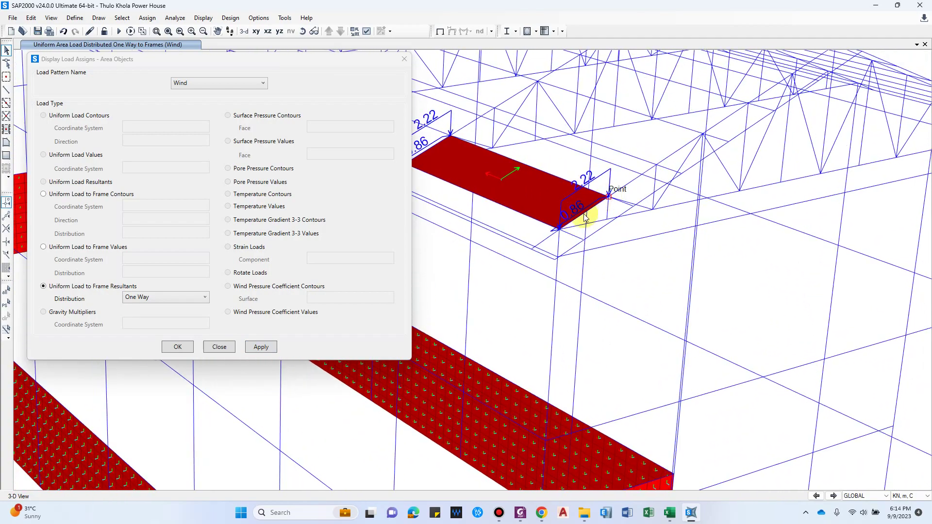
pyautogui.moveTo(696, 268); pyautogui.dragTo(658, 270)
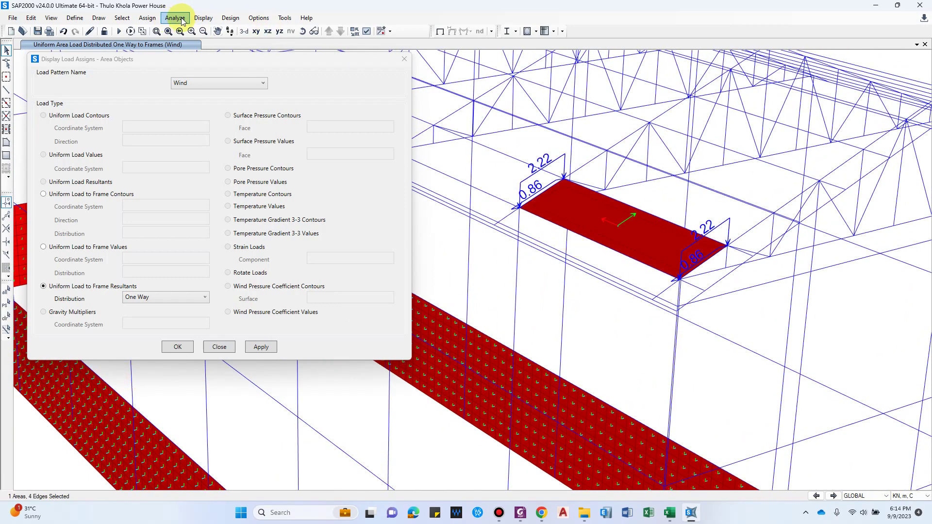
pyautogui.click(148, 18)
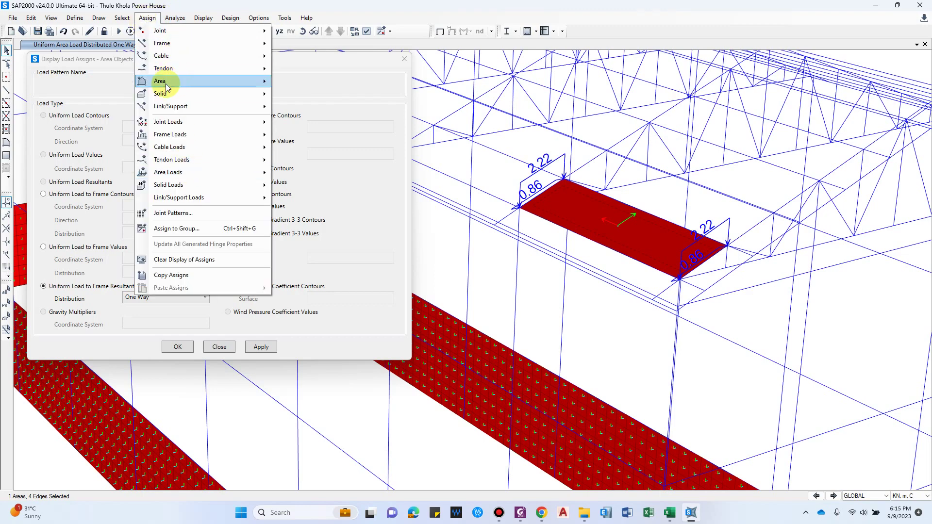
pyautogui.moveTo(183, 83)
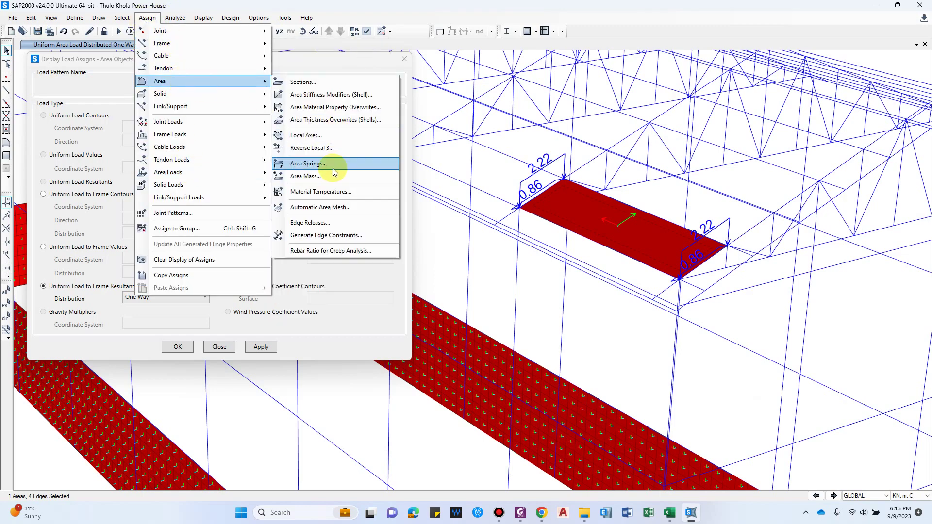
pyautogui.click(308, 135)
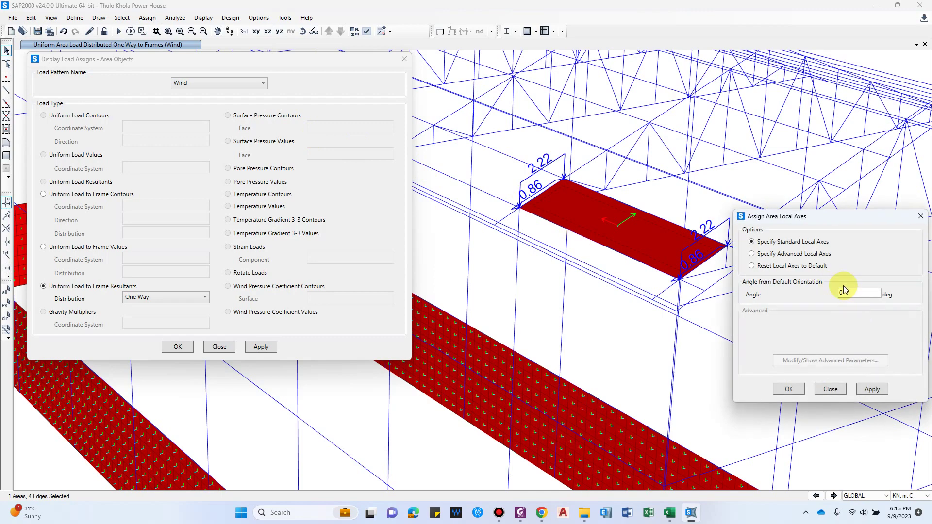
pyautogui.write('90')
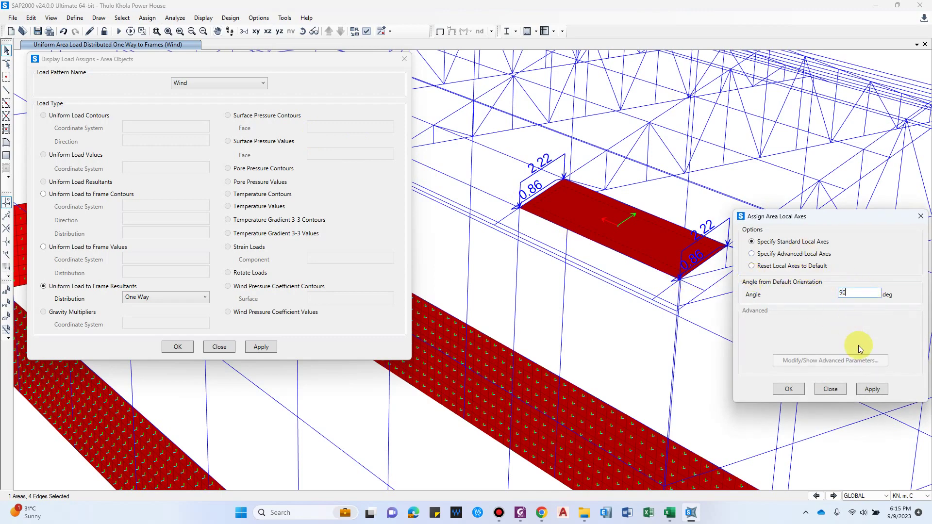
pyautogui.click(877, 397)
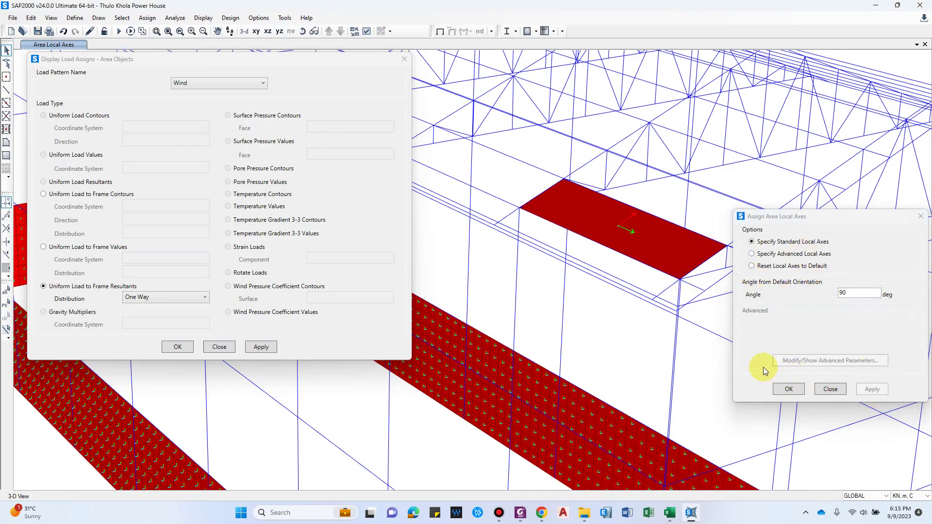
# Redisplay the Wind loads as One Way uniform load to frame resultants and examine the load direction on the roof panel.
pyautogui.click(261, 348)
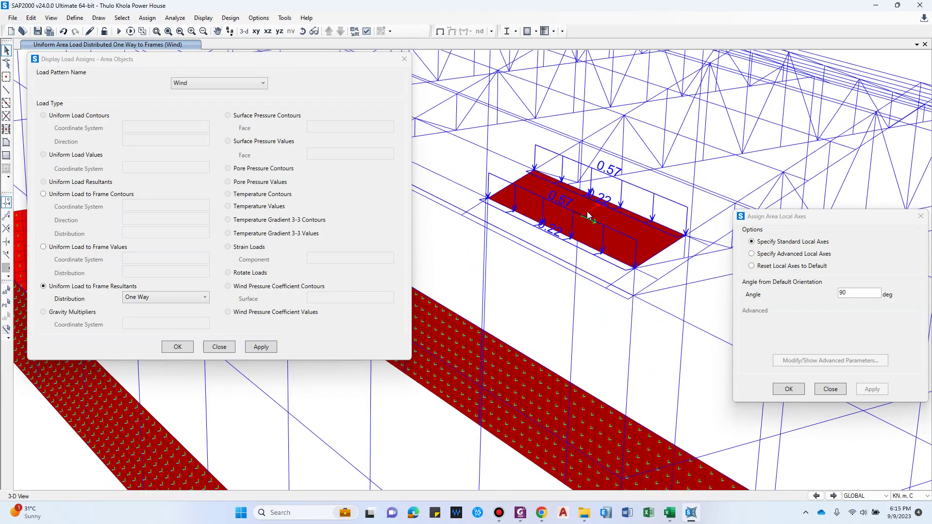
pyautogui.moveTo(454, 312); pyautogui.dragTo(553, 198)
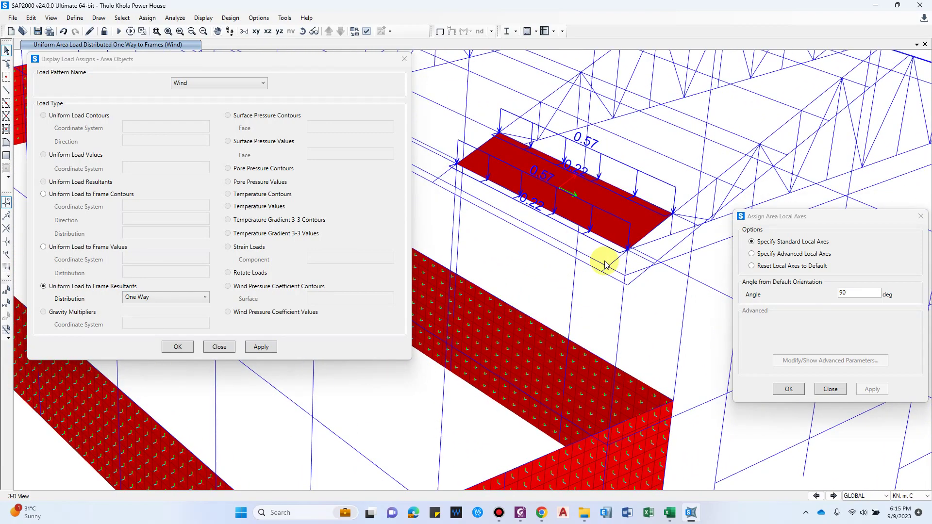
pyautogui.moveTo(606, 265); pyautogui.dragTo(600, 245)
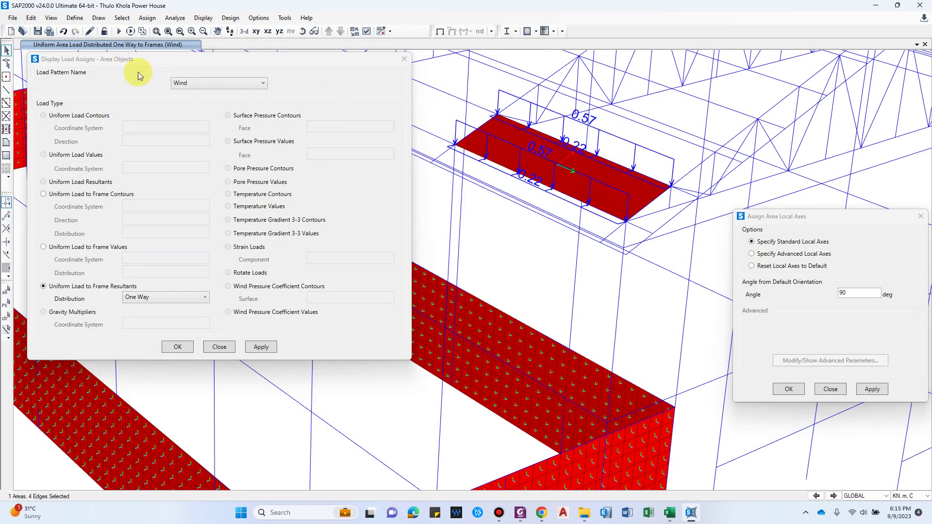
# Reapply the roof panel's 1.06 kN/m² Wind load in local direction 3 with reversed sign and redisplay the load resultants.
pyautogui.moveTo(156, 63); pyautogui.dragTo(135, 104)
pyautogui.click(163, 79)
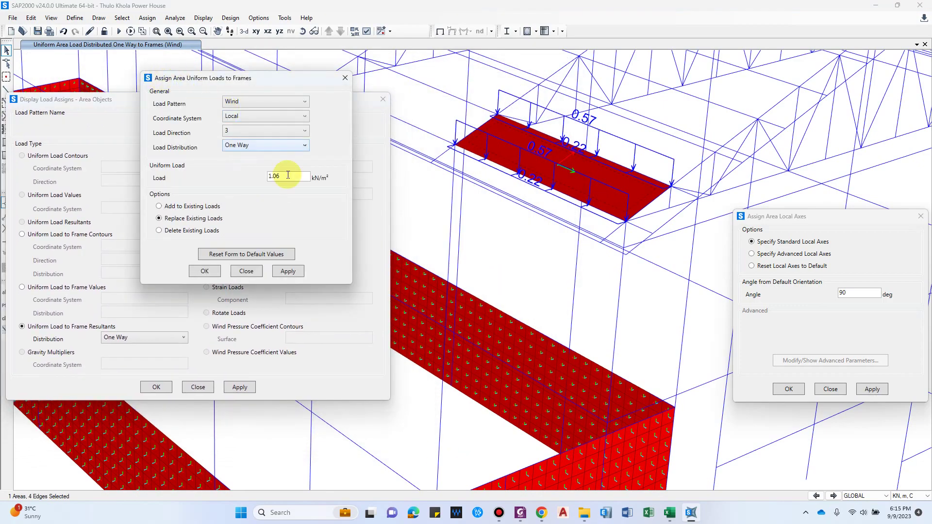
pyautogui.click(268, 177)
pyautogui.click(288, 271)
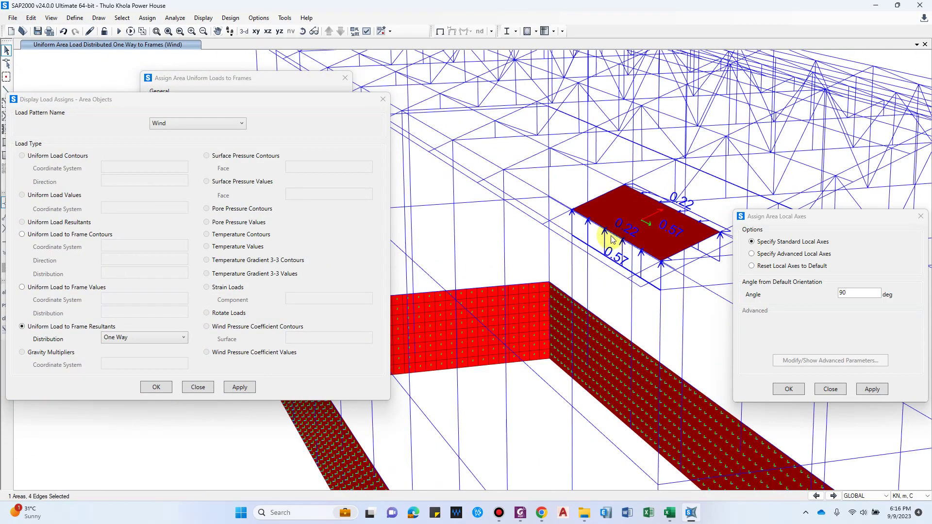
pyautogui.moveTo(632, 251); pyautogui.dragTo(615, 215)
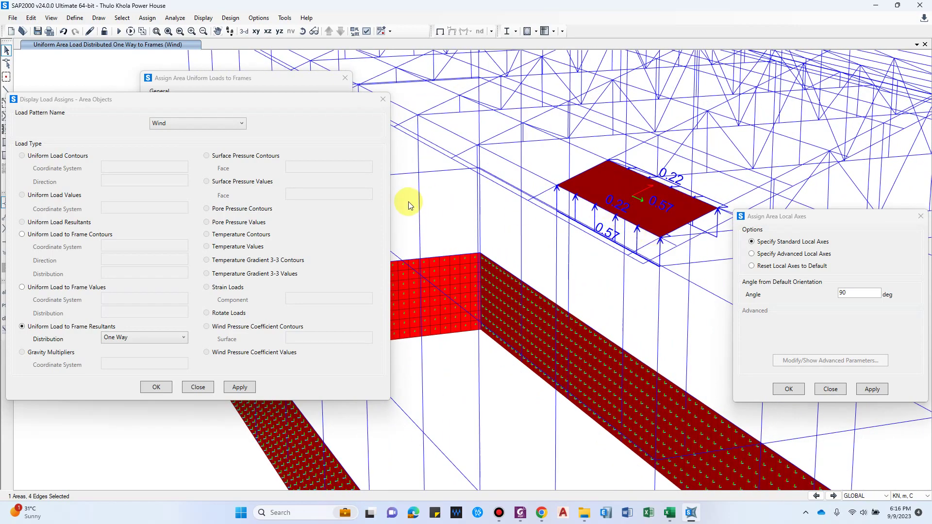
pyautogui.moveTo(618, 221); pyautogui.dragTo(592, 209)
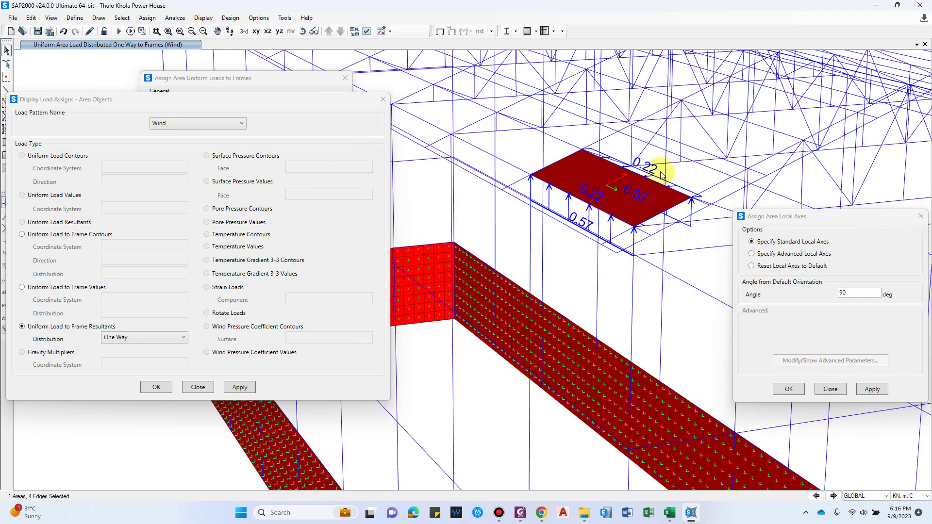
# Select three roof purlins and start assigning a distributed frame load with load pattern Wind and the Local coordinate system.
pyautogui.moveTo(663, 176); pyautogui.dragTo(491, 217)
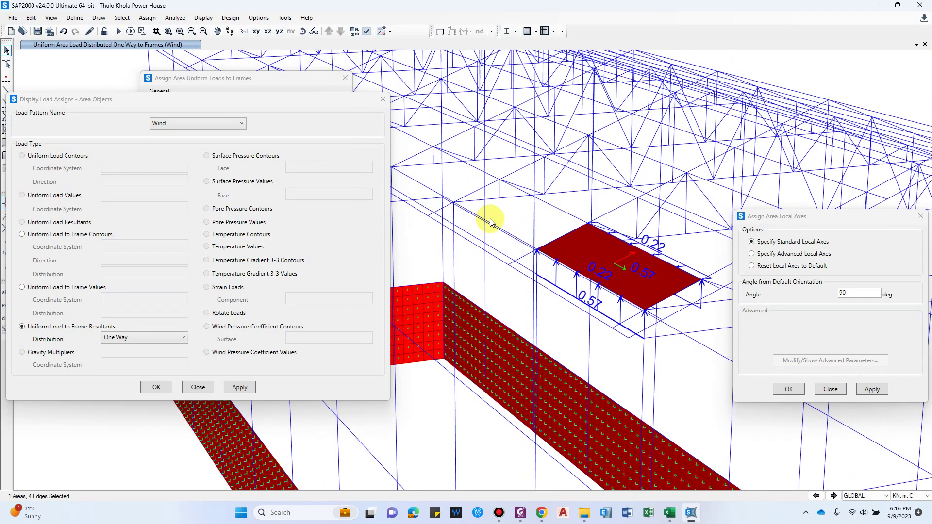
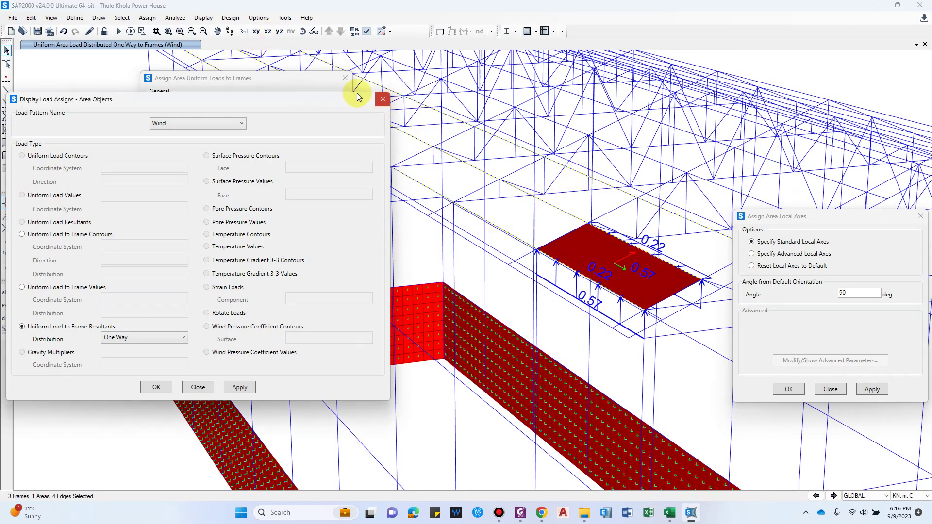
pyautogui.click(384, 100)
pyautogui.click(147, 17)
pyautogui.moveTo(170, 134)
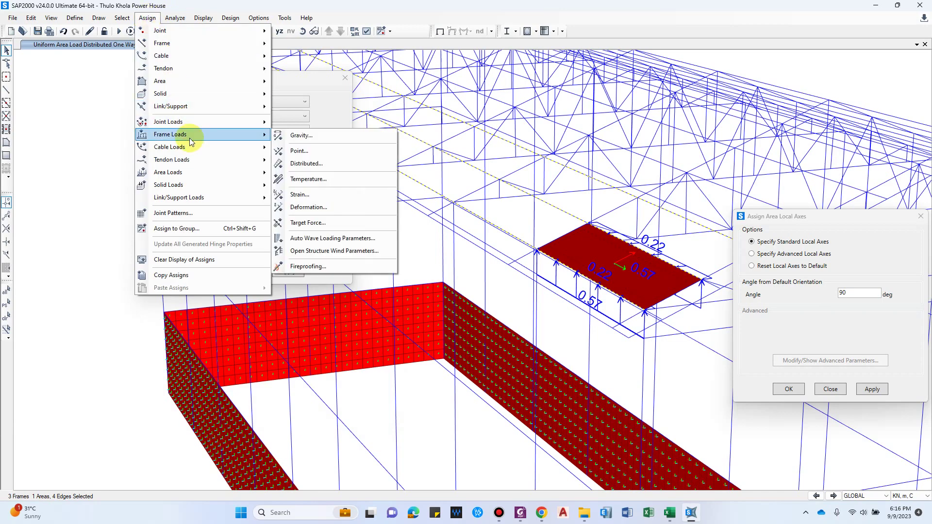
pyautogui.click(319, 165)
pyautogui.moveTo(722, 215); pyautogui.dragTo(194, 98)
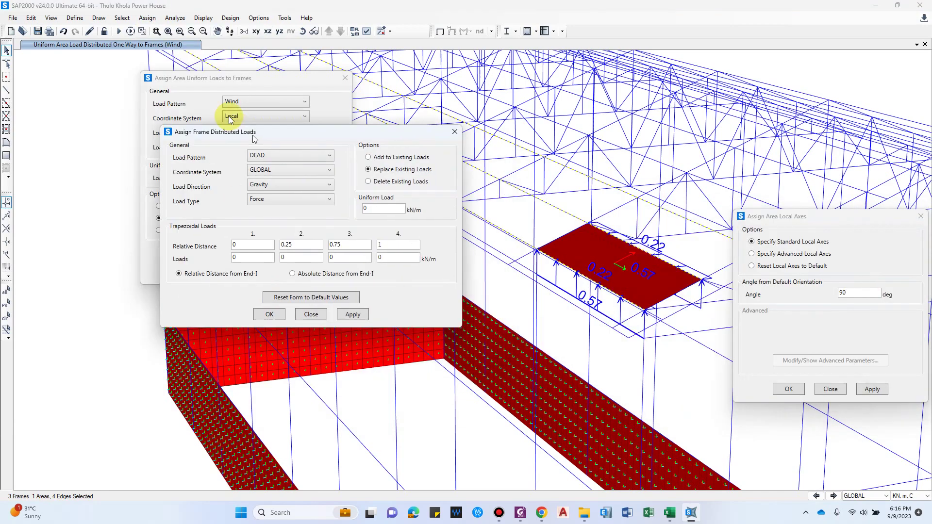
pyautogui.click(228, 121)
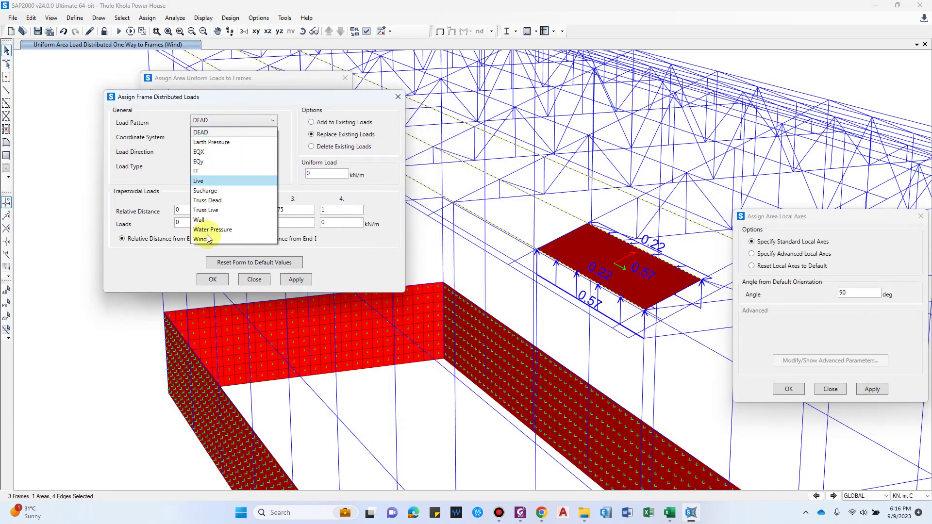
pyautogui.click(213, 237)
pyautogui.click(233, 135)
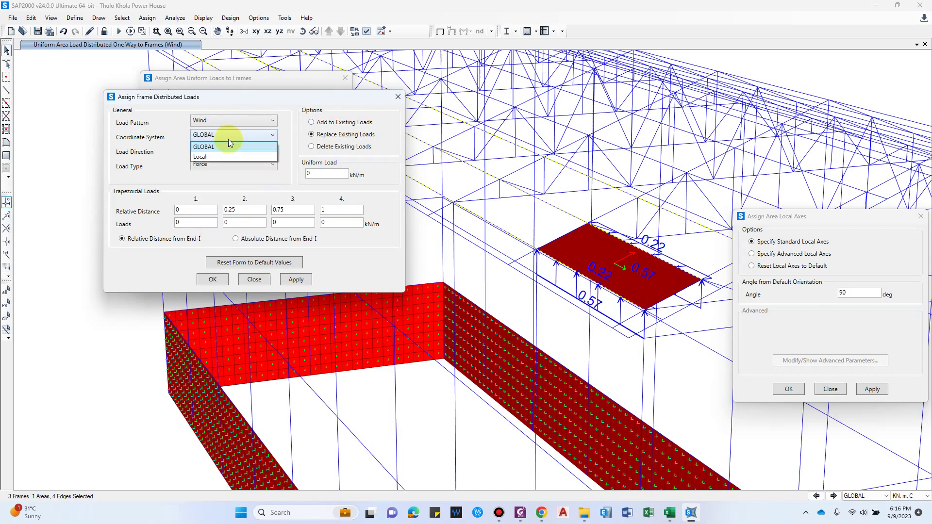
pyautogui.click(224, 150)
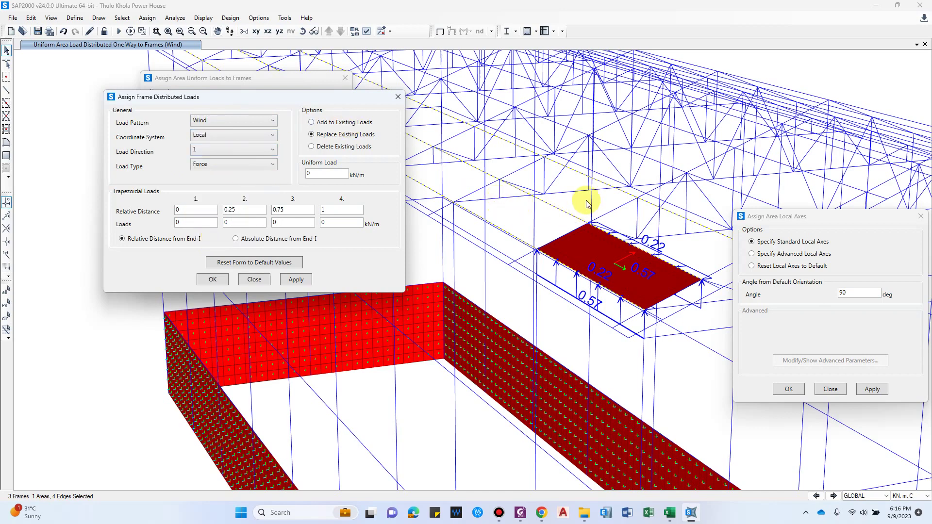
# Turn off the local axes display for area objects and show the section names of frame objects.
pyautogui.click(561, 229)
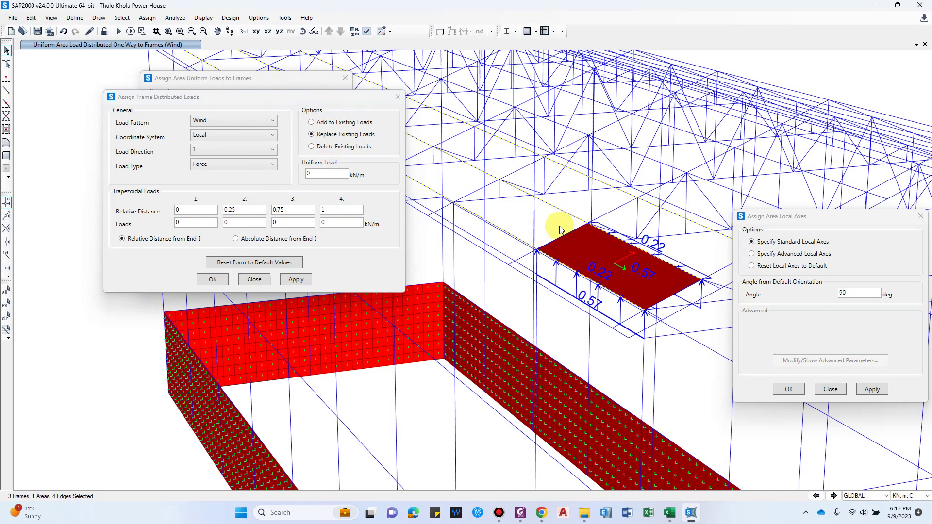
pyautogui.hotkey('ctrl', 'w')
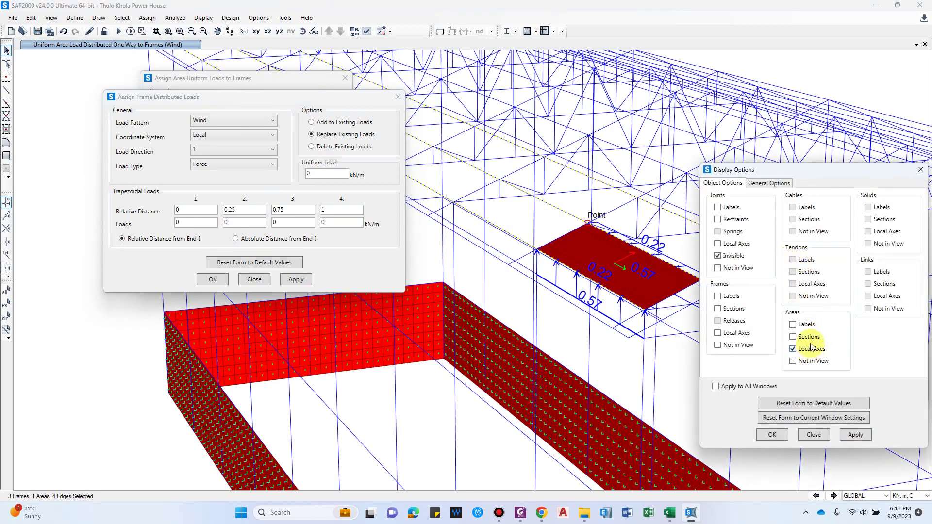
pyautogui.click(772, 184)
pyautogui.click(728, 184)
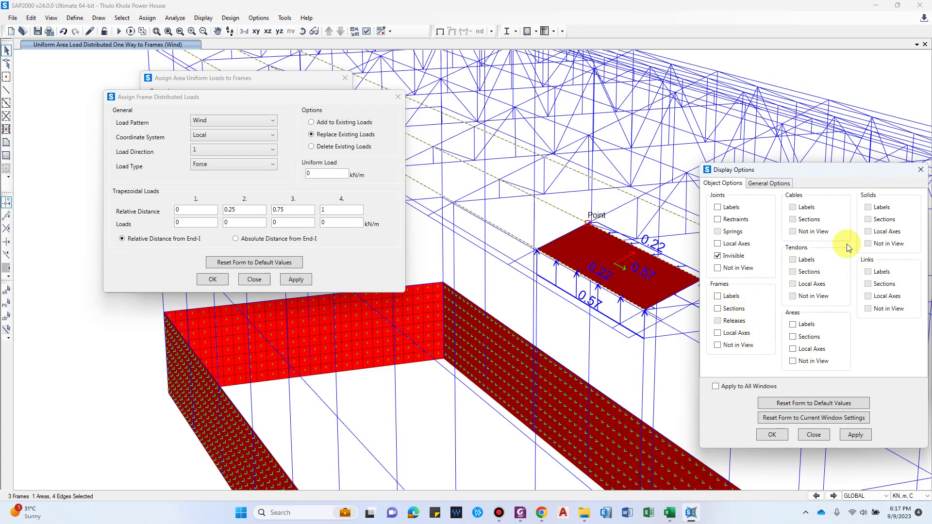
pyautogui.click(735, 308)
pyautogui.click(856, 436)
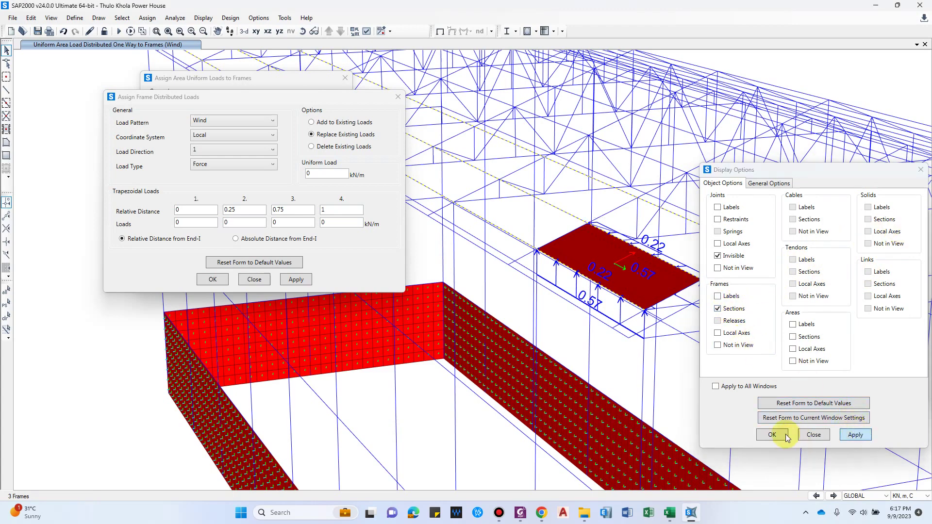
pyautogui.click(776, 434)
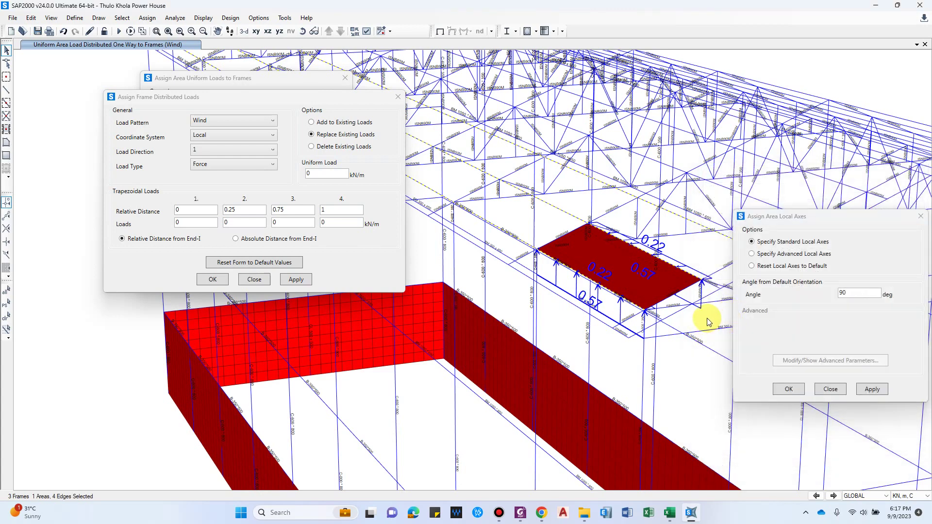
# Replace the frame section names with the frame local axes and examine the axis directions on the roof purlins.
pyautogui.hotkey('ctrl', 'w')
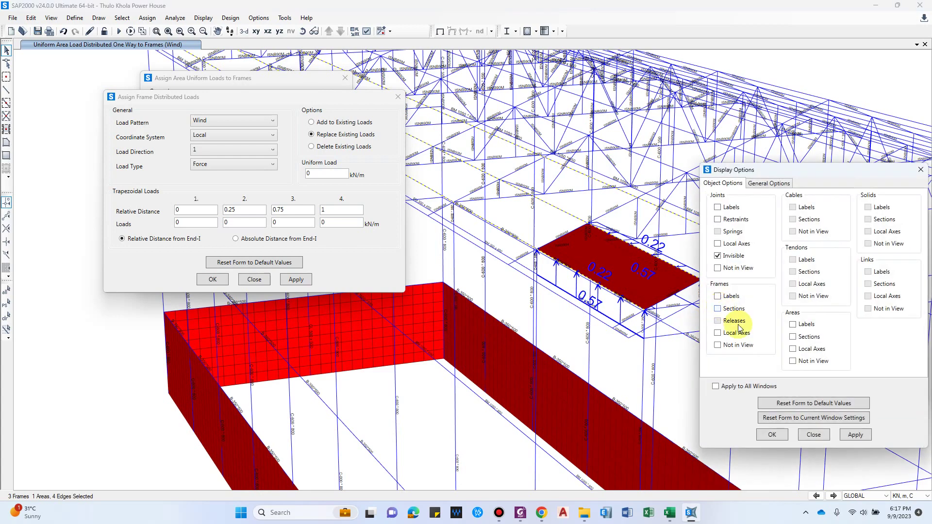
pyautogui.click(857, 435)
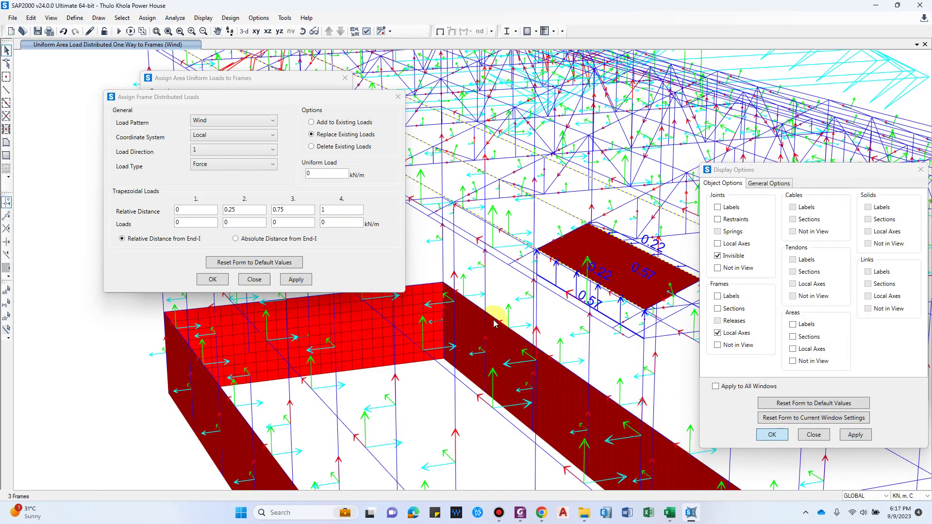
pyautogui.moveTo(635, 306); pyautogui.dragTo(566, 225)
pyautogui.moveTo(529, 256); pyautogui.dragTo(564, 238)
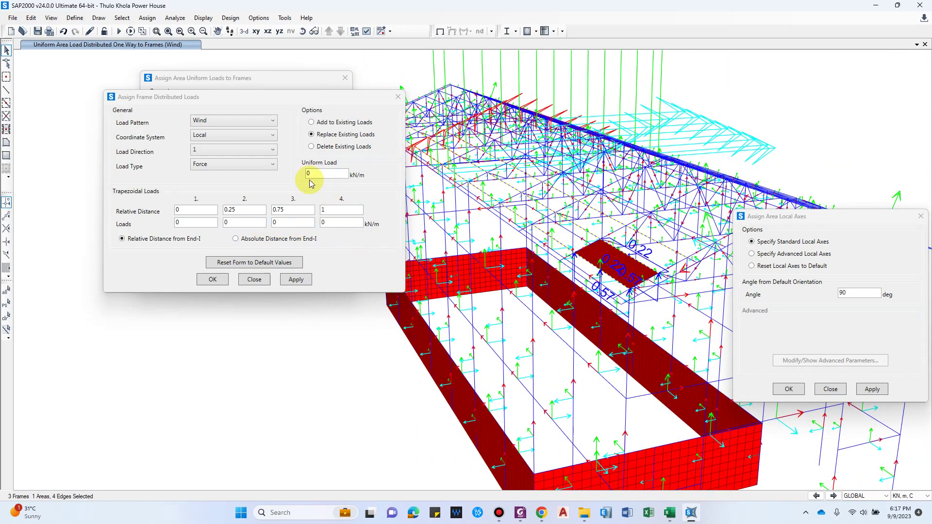
# Apply a uniform Wind load of 1.14 kN/m in local direction 1 to the three selected purlins, replacing existing loads.
pyautogui.click(505, 516)
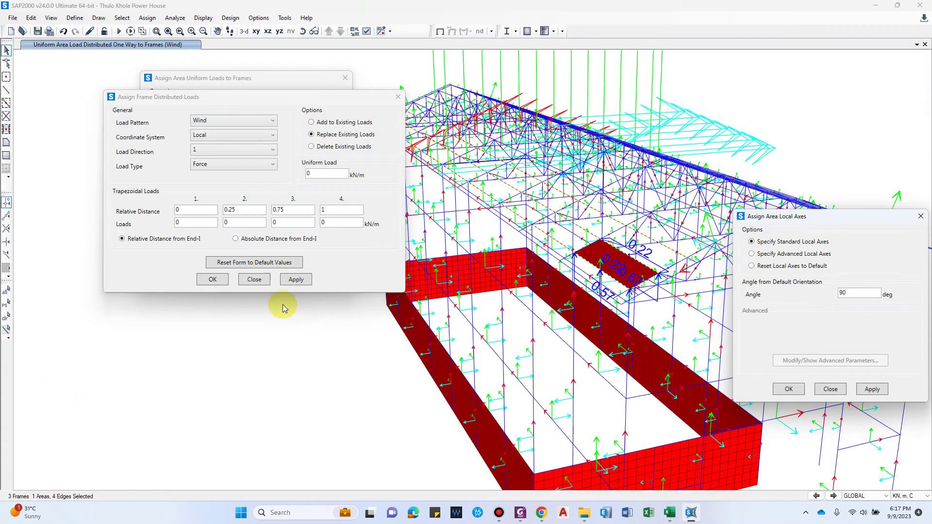
pyautogui.click(183, 232)
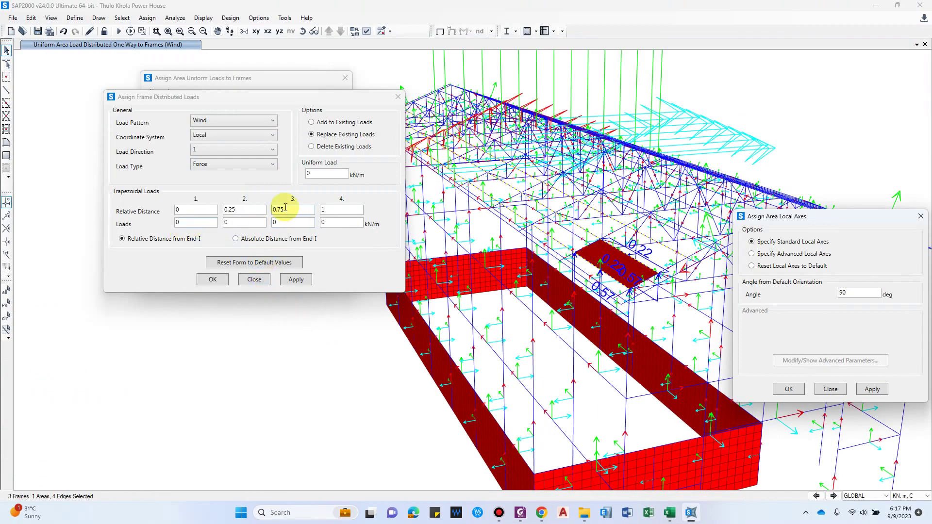
pyautogui.click(307, 173)
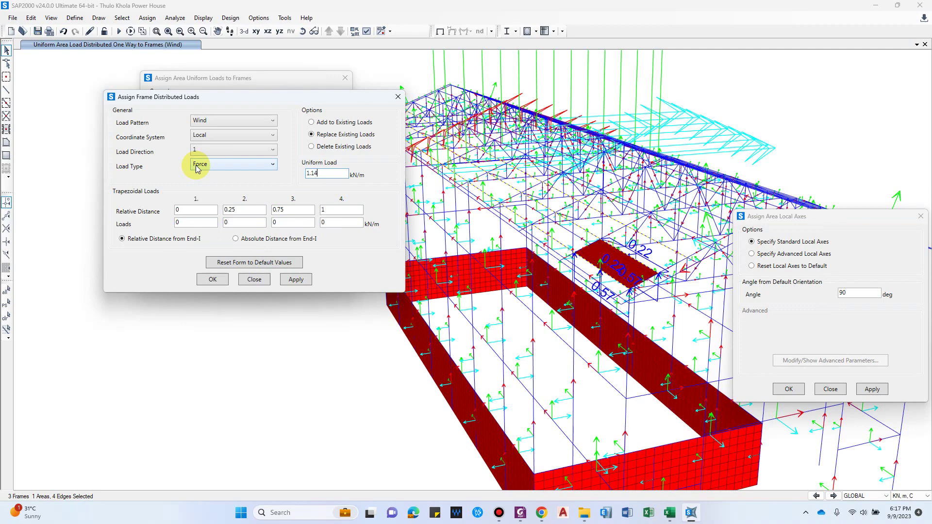
pyautogui.scroll(3, 469, 191)
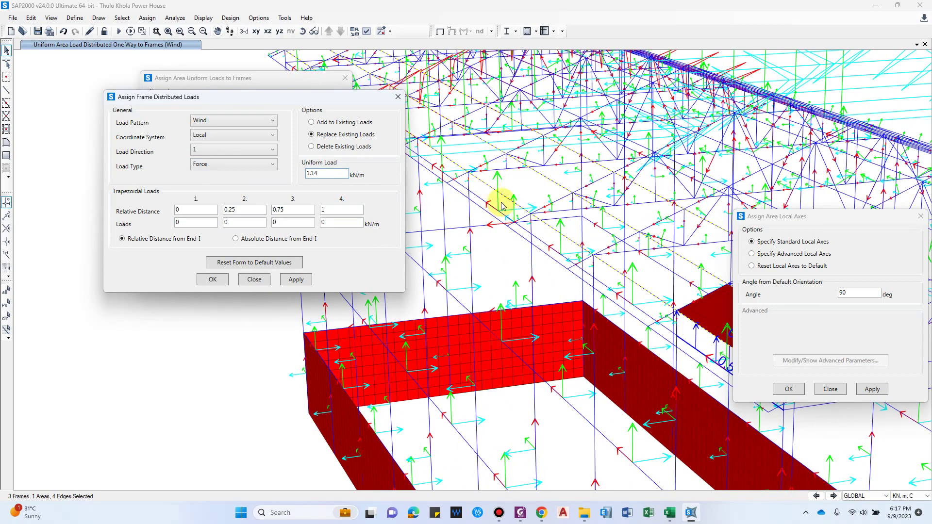
pyautogui.click(293, 280)
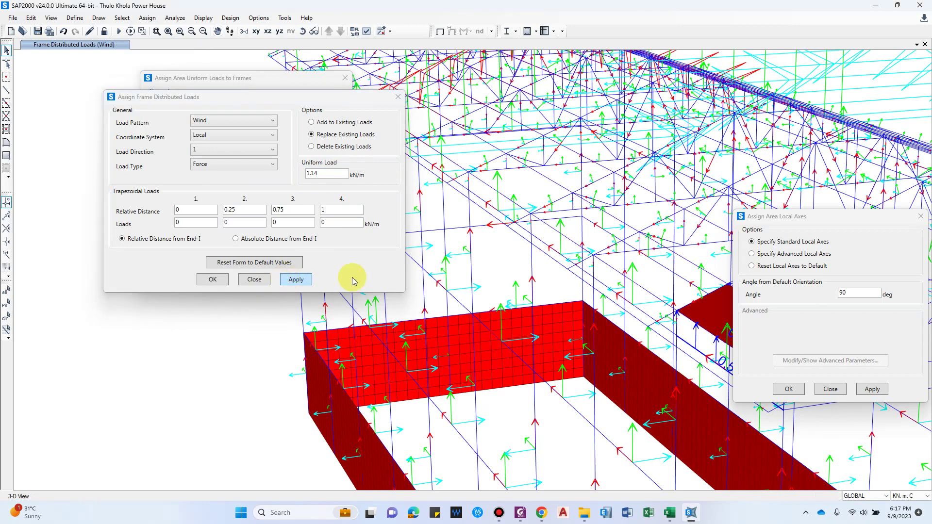
# Reapply the 1.14 kN/m uniform Wind load to the three selected purlins in local direction 2, replacing existing loads.
pyautogui.click(210, 150)
pyautogui.click(209, 163)
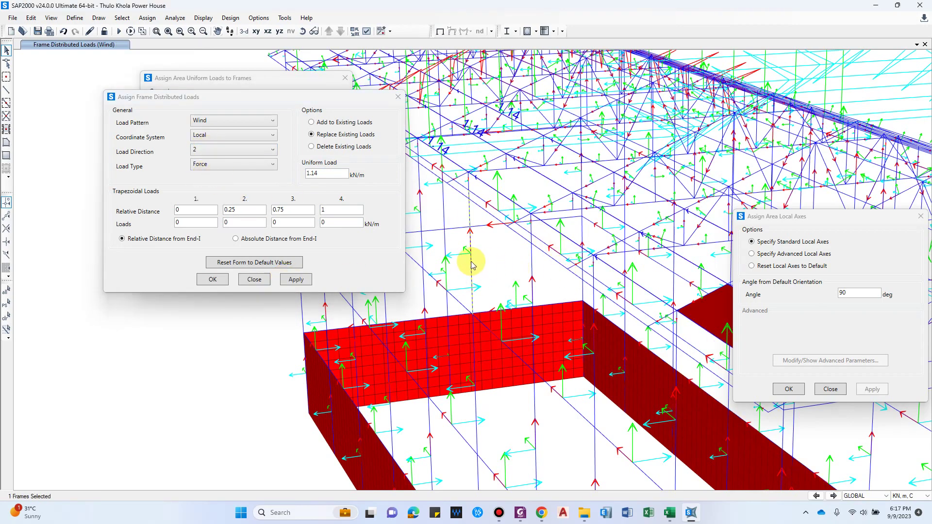
pyautogui.click(296, 279)
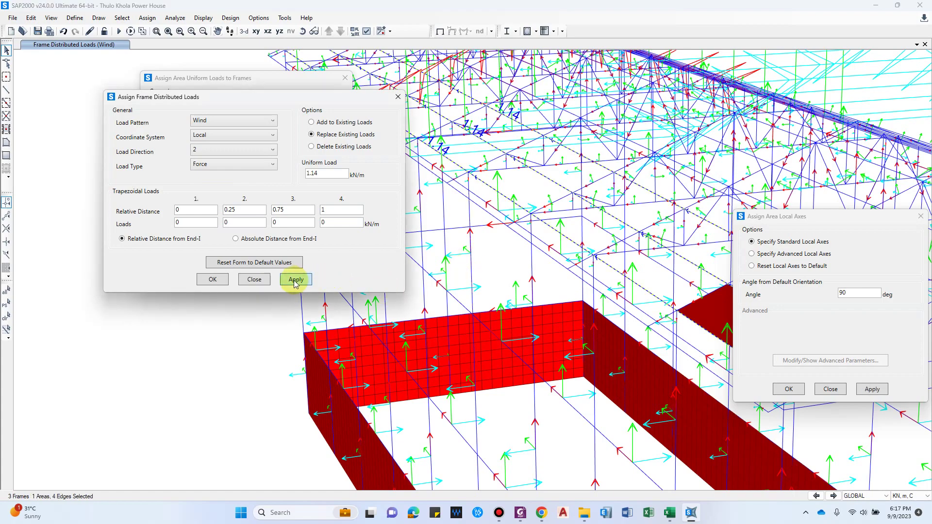
# Turn off the frame local axes display and examine the direction of the Wind load arrows on the purlins.
pyautogui.moveTo(601, 293); pyautogui.dragTo(557, 291)
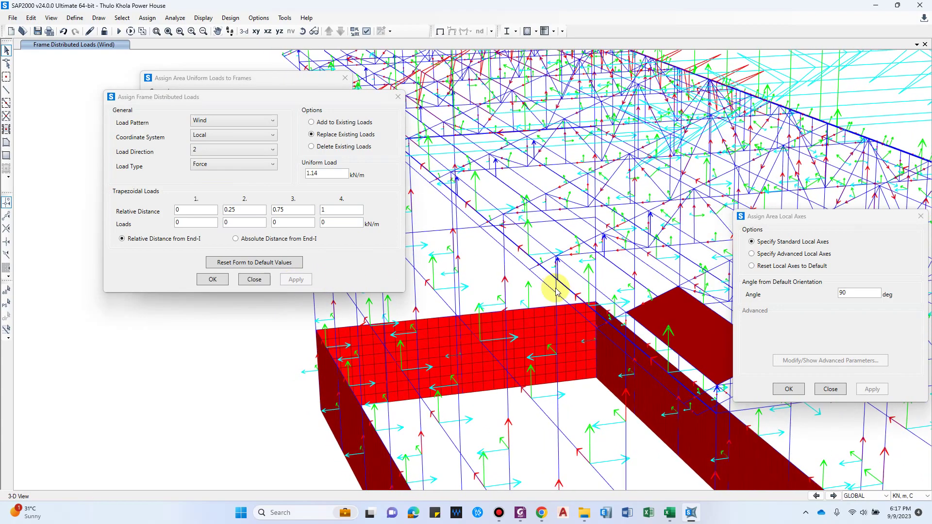
pyautogui.hotkey('ctrl', 'w')
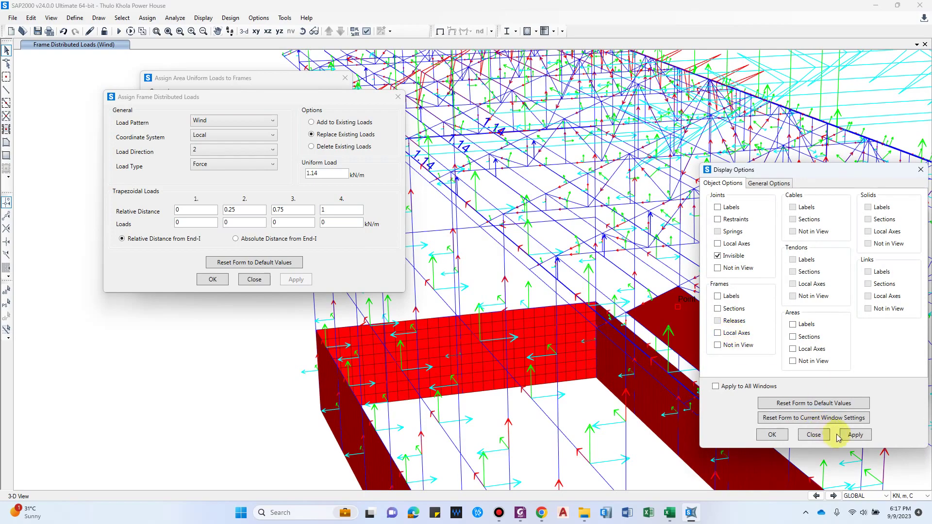
pyautogui.moveTo(503, 291); pyautogui.dragTo(486, 277)
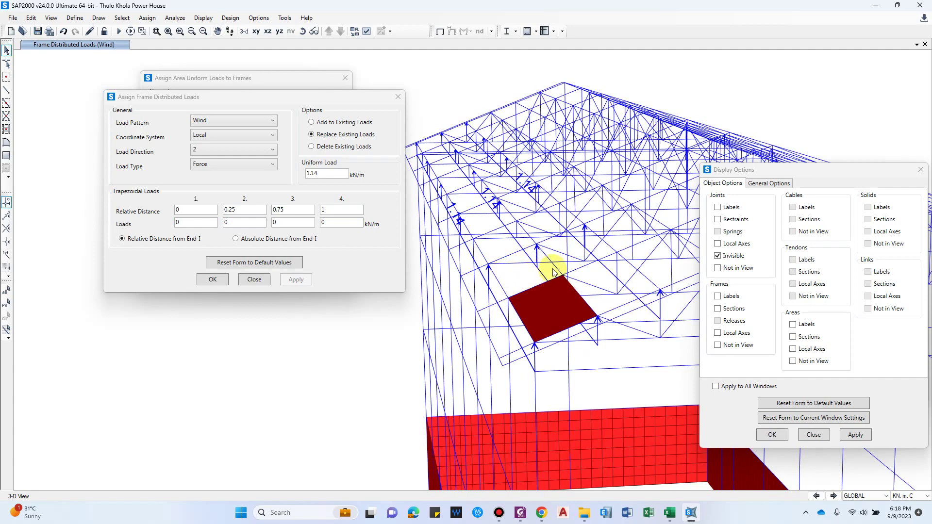
# Select the four roof purlins beside the roof panel and start assigning frame local axes with Specify Standard Local Axes.
pyautogui.click(502, 281)
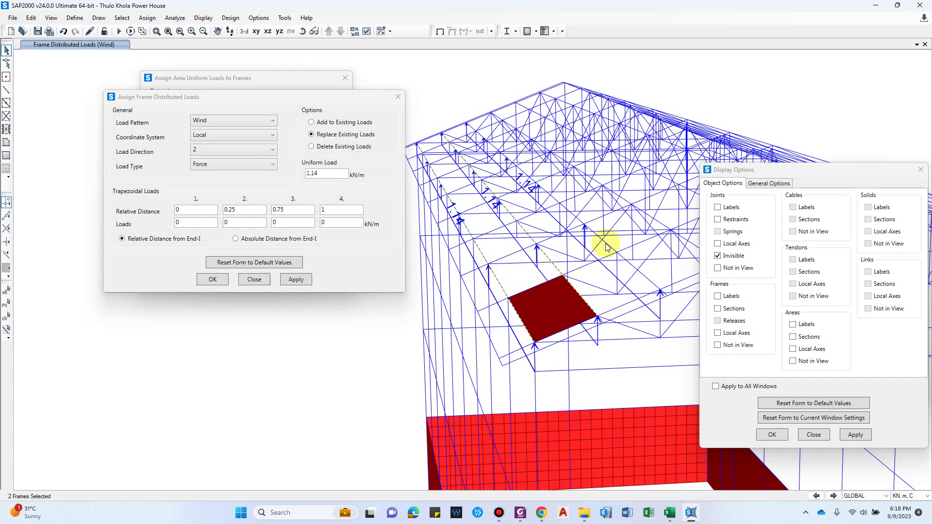
pyautogui.moveTo(616, 266); pyautogui.dragTo(554, 235)
pyautogui.click(148, 18)
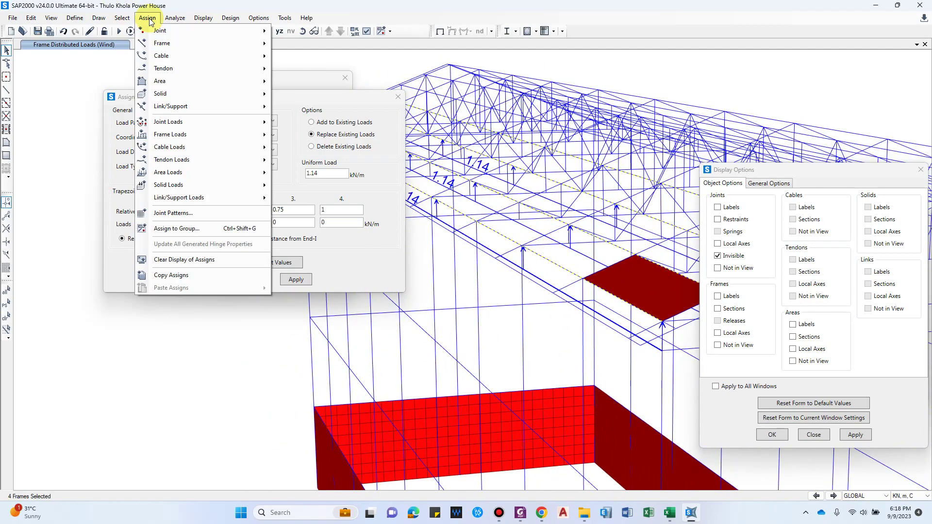
pyautogui.moveTo(179, 46)
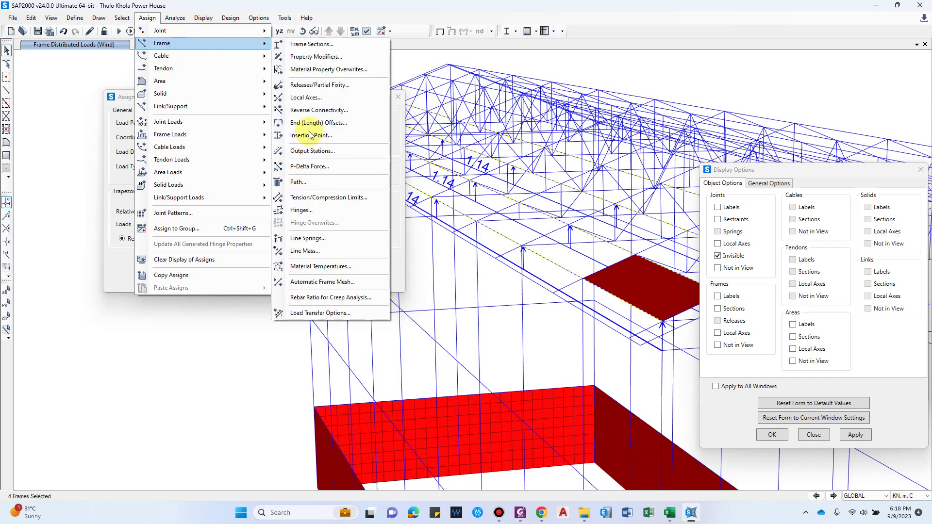
pyautogui.click(298, 96)
pyautogui.moveTo(816, 217); pyautogui.dragTo(138, 59)
pyautogui.click(79, 96)
pyautogui.click(103, 83)
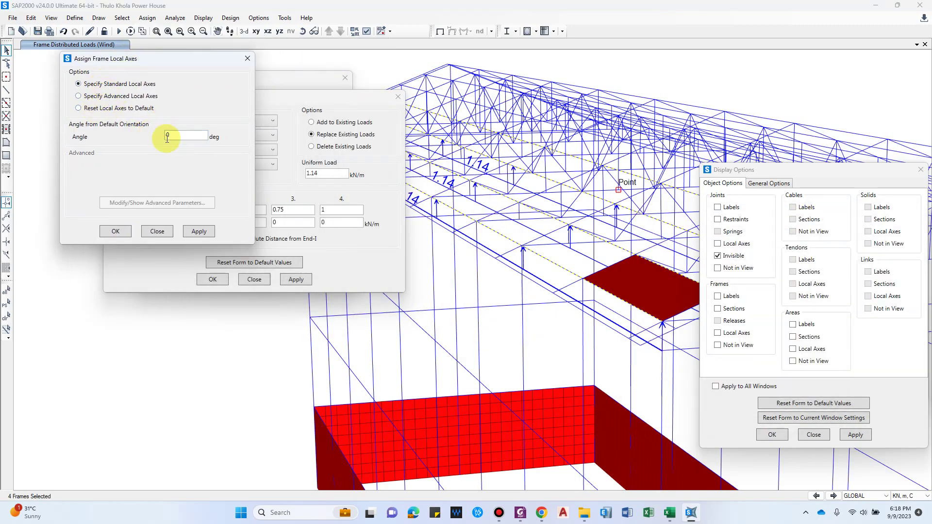
# Rotate the local axes of the four selected purlins by -21 degrees from the default orientation.
pyautogui.doubleClick(174, 136)
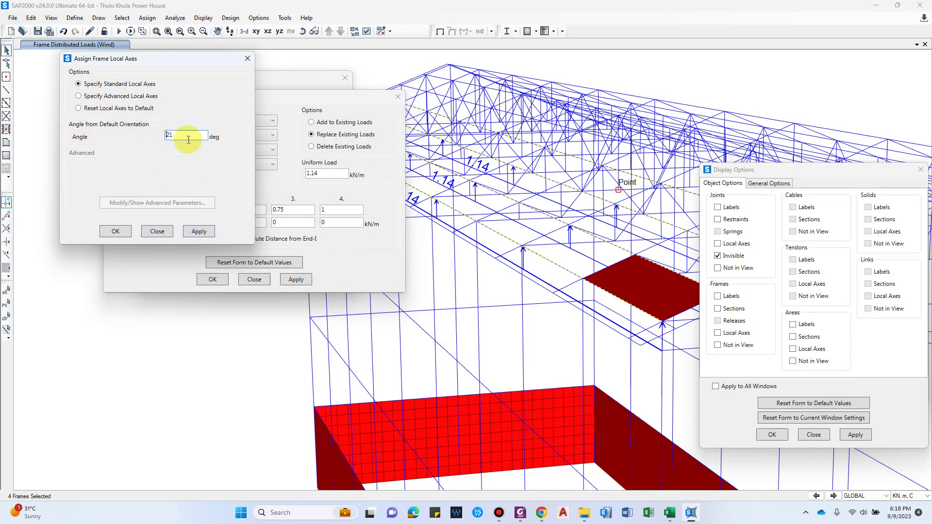
pyautogui.write('21')
pyautogui.press('Home')
pyautogui.write('-')
pyautogui.click(199, 231)
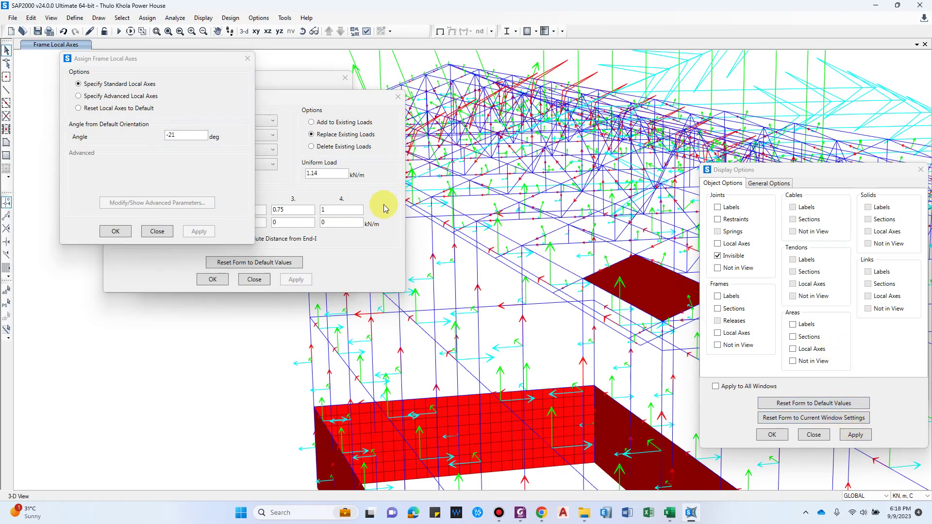
# Close the frame distributed load form and apply the -21 degree local axis angle to the selected purlin near the eave.
pyautogui.click(365, 272)
pyautogui.press('Escape')
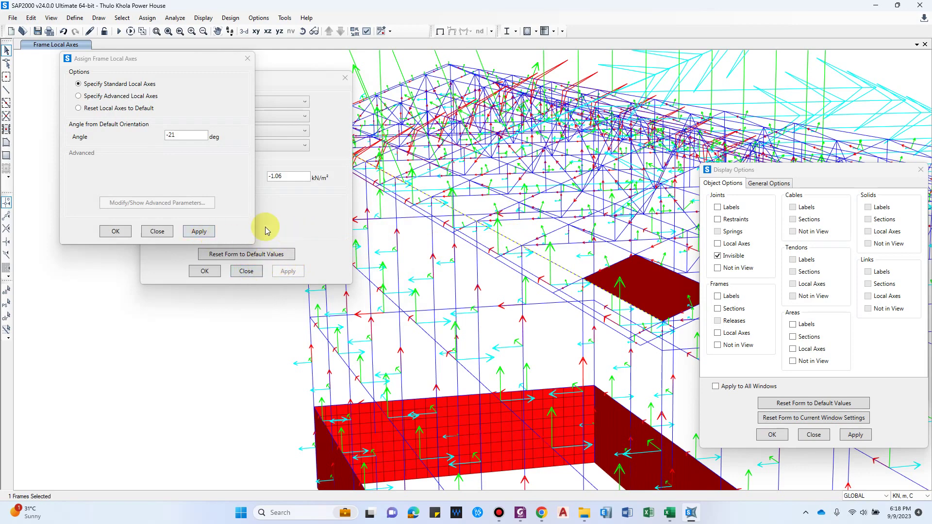
pyautogui.click(199, 231)
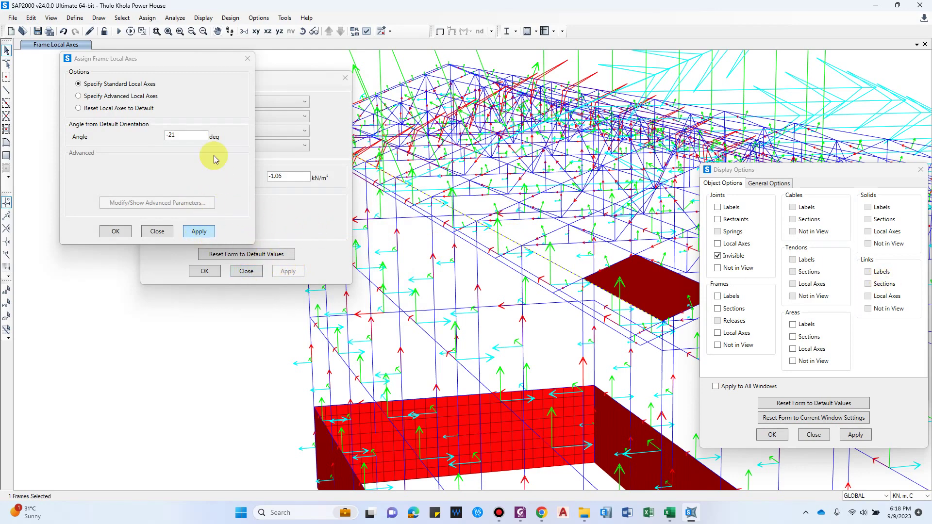
# Display the span loading forces on frame objects for load pattern Wind in the Current Display System.
pyautogui.click(203, 18)
pyautogui.moveTo(238, 69)
pyautogui.click(340, 80)
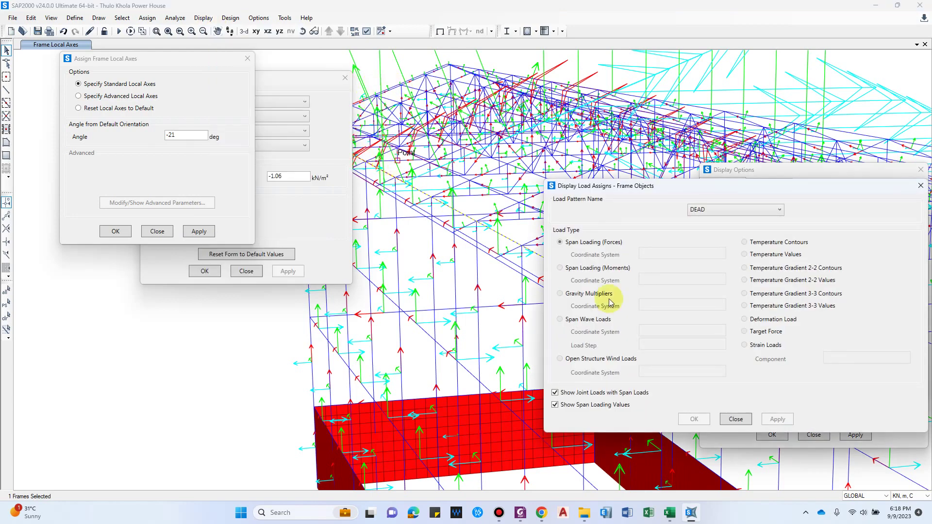
pyautogui.moveTo(740, 186); pyautogui.dragTo(185, 88)
pyautogui.click(185, 112)
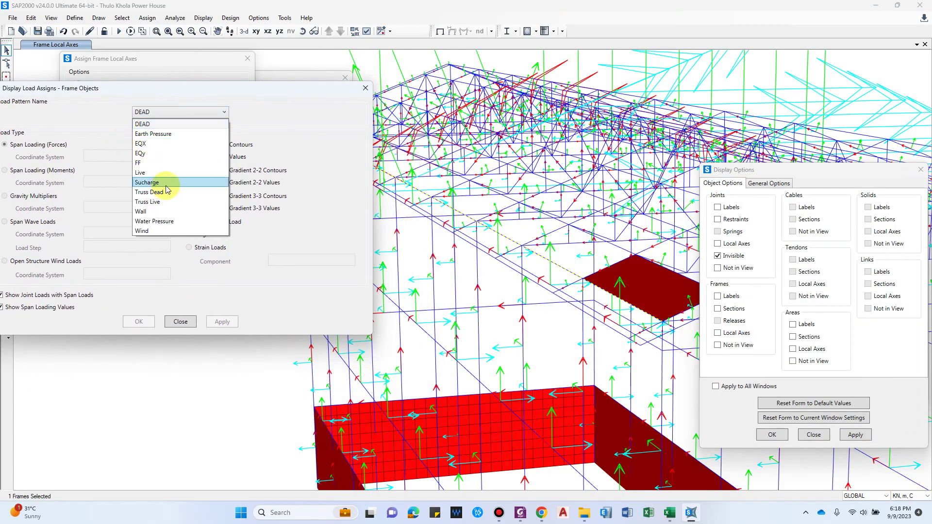
pyautogui.click(146, 231)
pyautogui.click(222, 321)
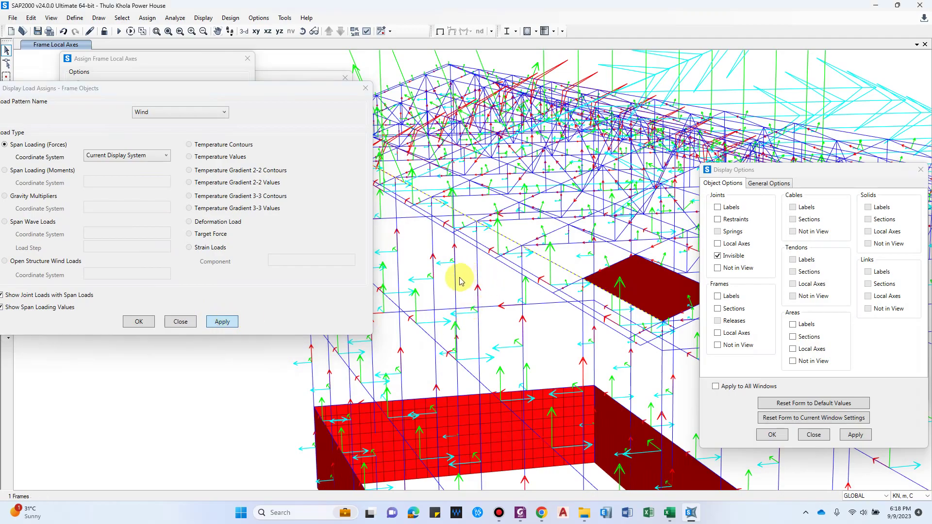
# Show the Wind span loads in the Frame Local coordinate system and examine their direction against the roof slope.
pyautogui.moveTo(540, 275); pyautogui.dragTo(482, 285)
pyautogui.click(126, 155)
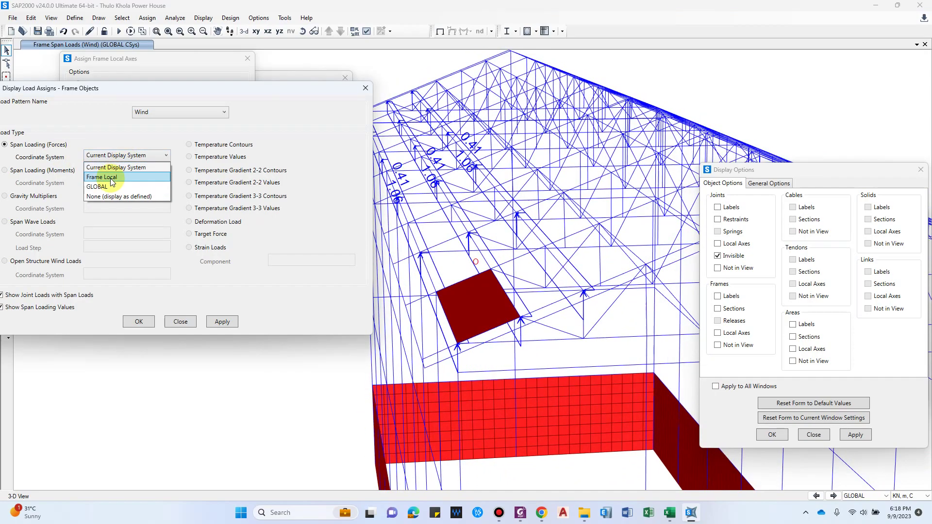
pyautogui.click(110, 178)
pyautogui.click(222, 321)
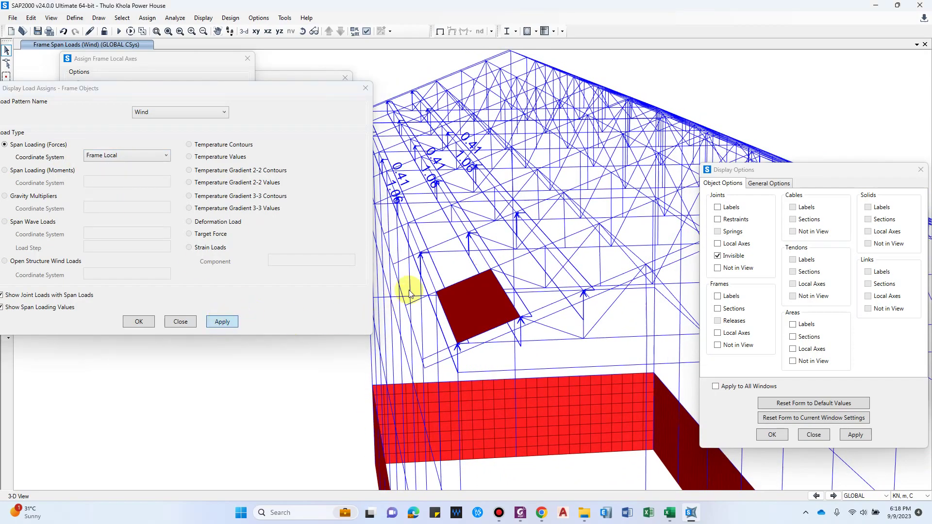
pyautogui.moveTo(486, 287); pyautogui.dragTo(442, 175)
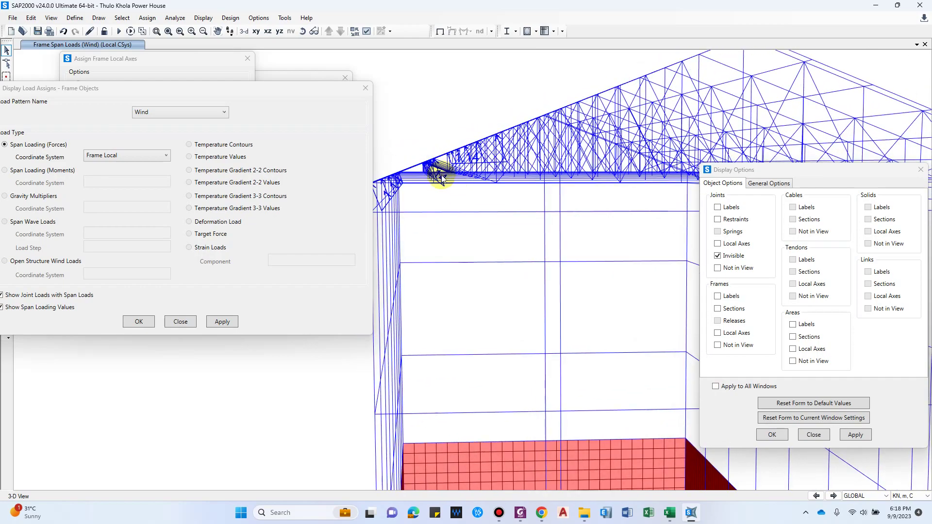
# Switch the Wind span load display back to the Current Display System and examine the load components on the purlins.
pyautogui.click(112, 156)
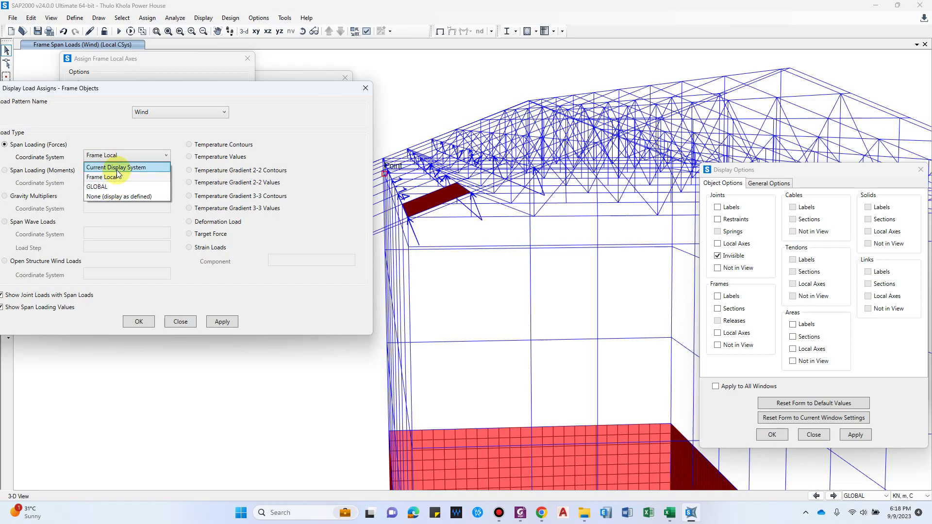
pyautogui.click(116, 168)
pyautogui.click(223, 321)
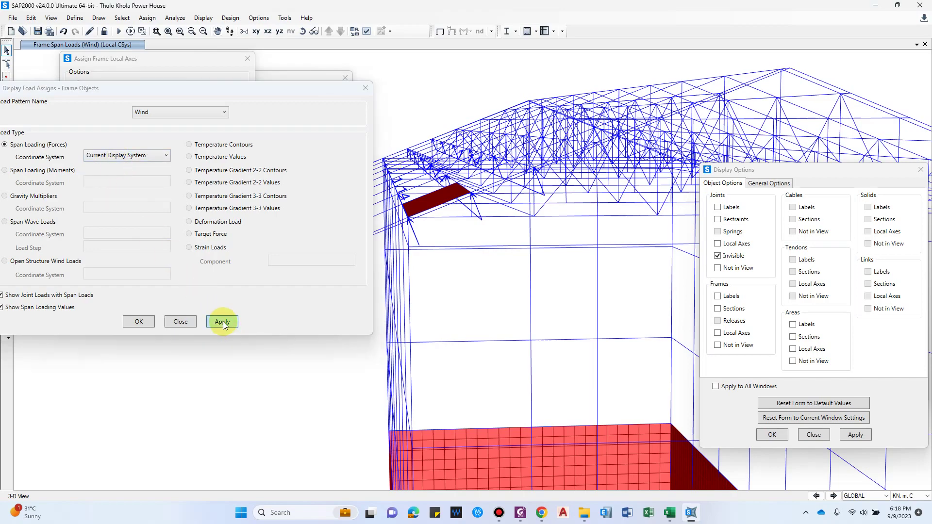
pyautogui.moveTo(448, 319); pyautogui.dragTo(471, 255)
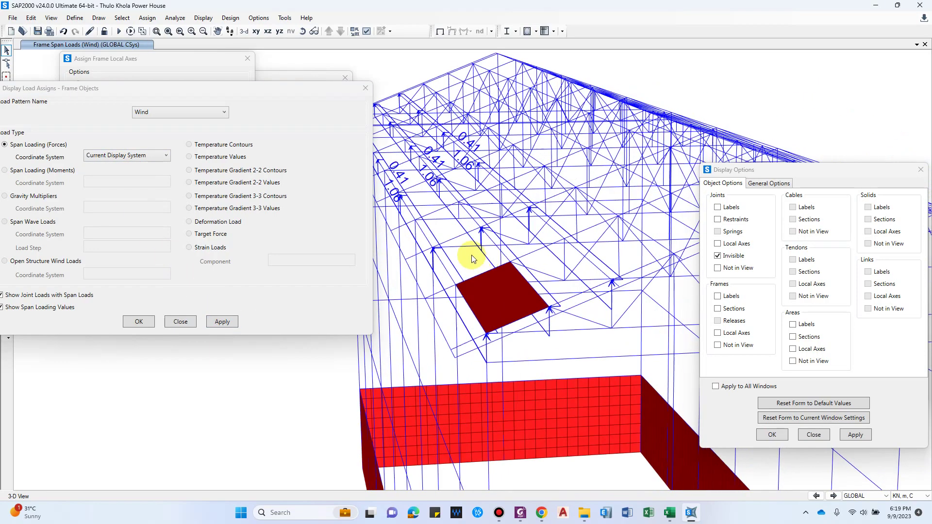
pyautogui.moveTo(419, 297); pyautogui.dragTo(471, 239)
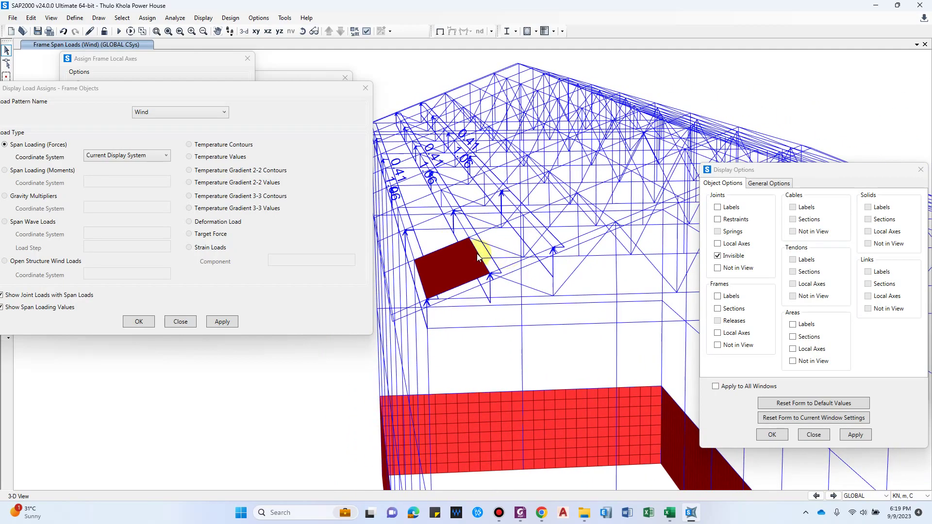
pyautogui.scroll(-2, 479, 257)
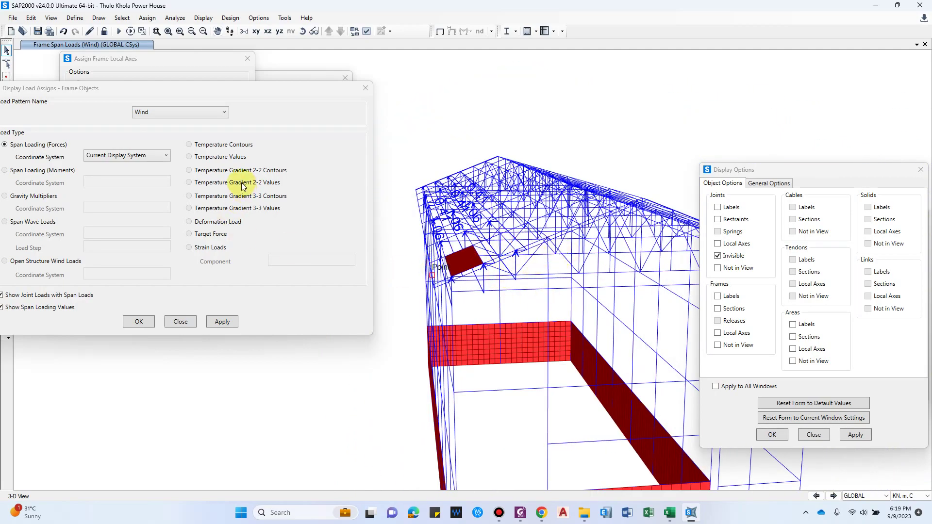
# Display the Wind span loads in the Frame Local system again and examine the purlin loads around the roof panel and eave.
pyautogui.click(189, 112)
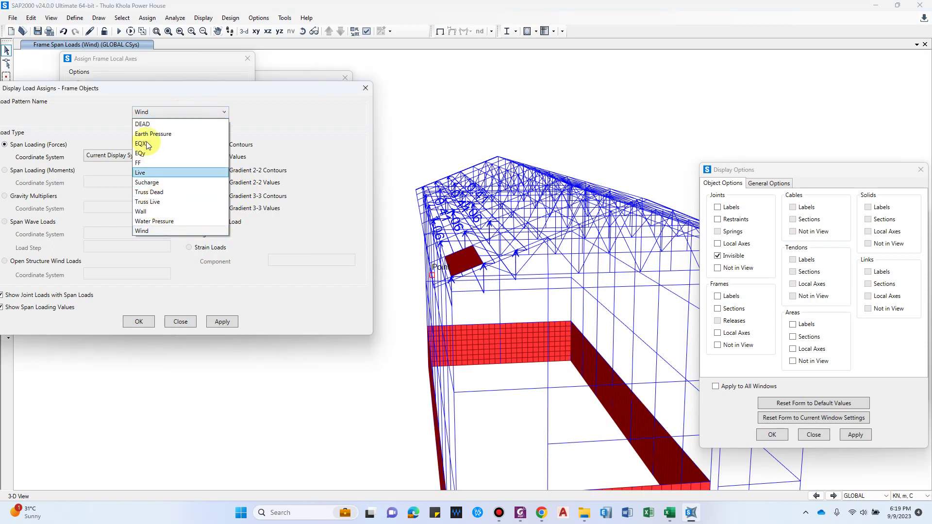
pyautogui.click(113, 154)
pyautogui.click(113, 155)
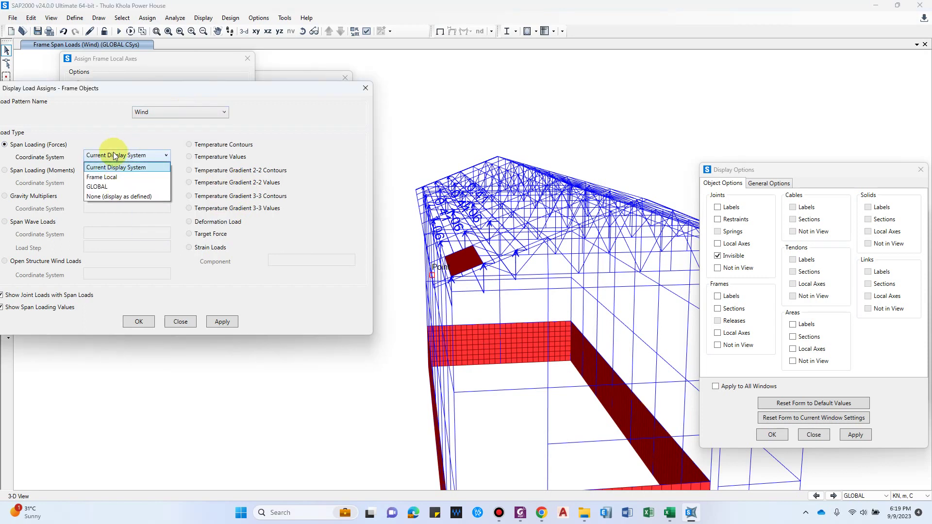
pyautogui.click(129, 178)
pyautogui.click(220, 323)
pyautogui.moveTo(512, 294); pyautogui.dragTo(444, 221)
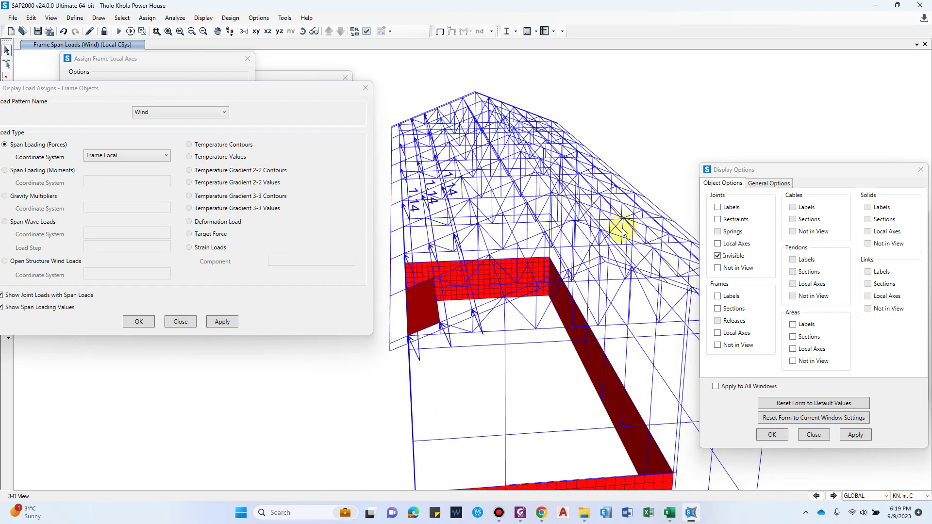
pyautogui.scroll(-3, 552, 270)
pyautogui.scroll(5, 459, 284)
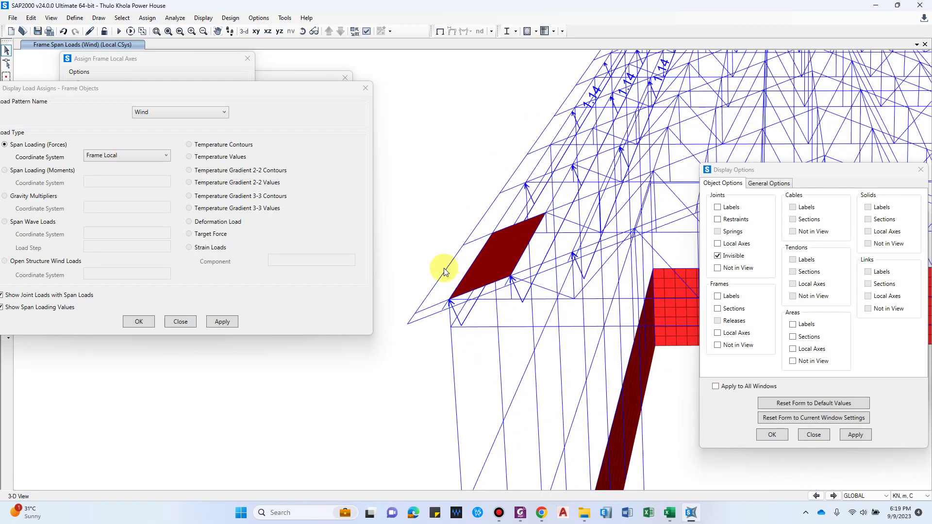
pyautogui.moveTo(437, 282); pyautogui.dragTo(462, 240)
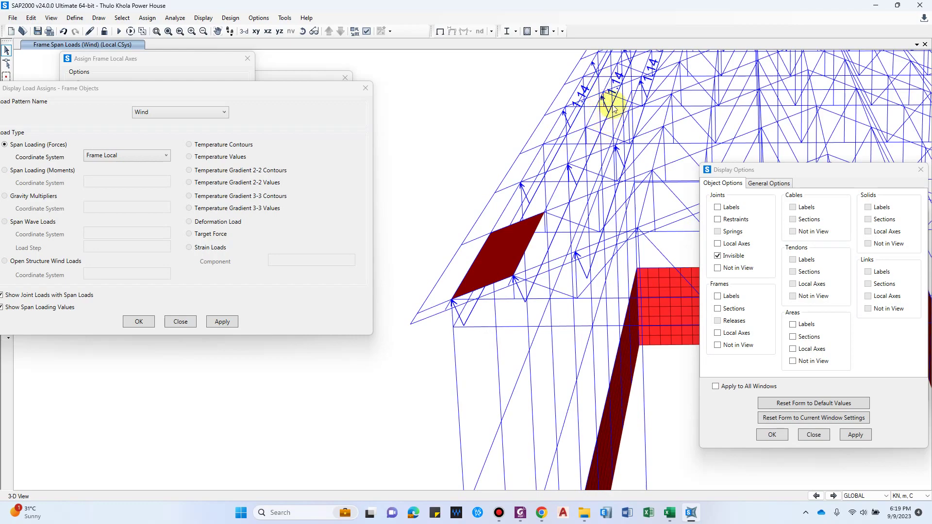
pyautogui.moveTo(587, 160); pyautogui.dragTo(528, 234)
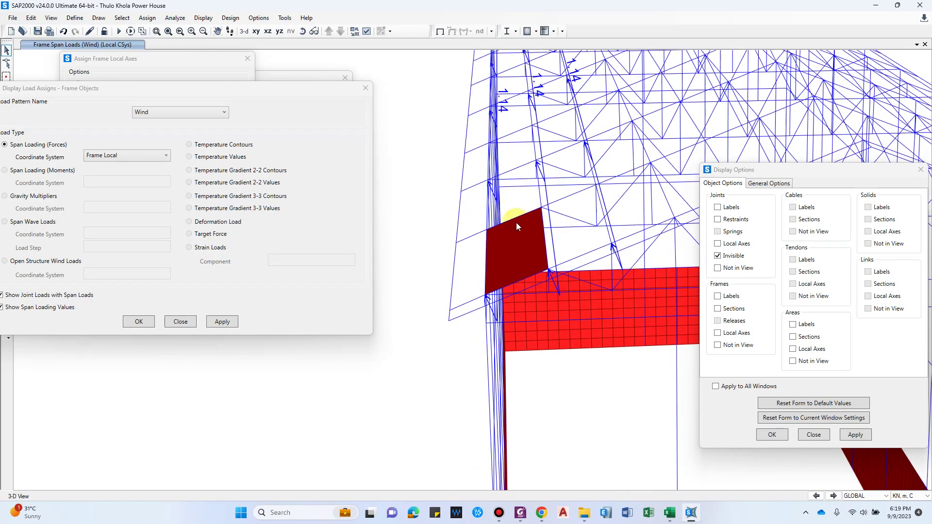
# Select the outermost eave purlin and apply half the uniform Wind load, 0.57 kN/m, in local direction 2, replacing existing loads.
pyautogui.click(576, 200)
pyautogui.moveTo(450, 279)
pyautogui.mouseDown()
pyautogui.moveTo(469, 266)
pyautogui.moveTo(476, 233)
pyautogui.moveTo(443, 270)
pyautogui.mouseUp()
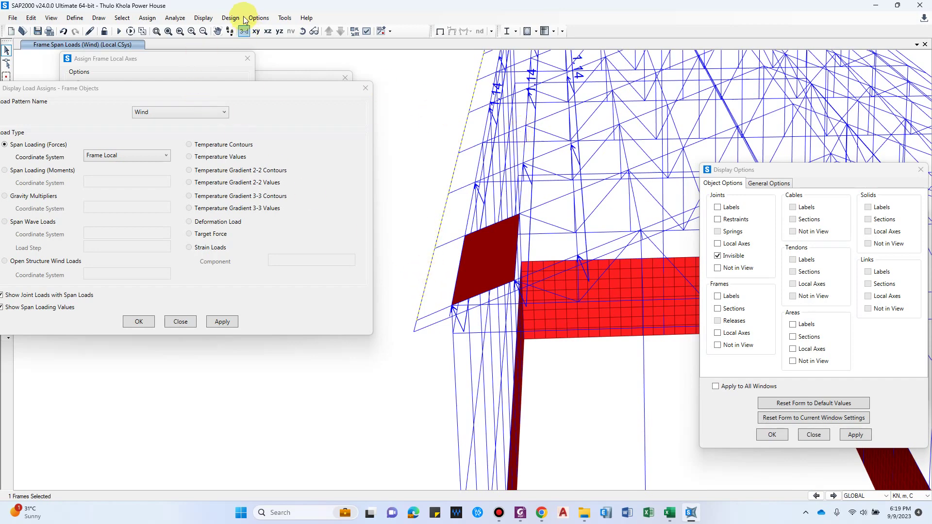
pyautogui.click(147, 17)
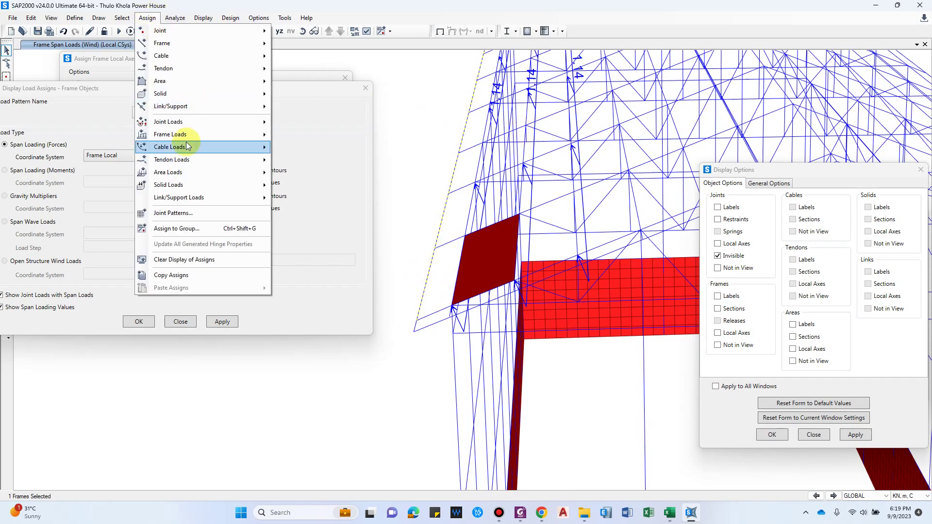
pyautogui.moveTo(248, 134)
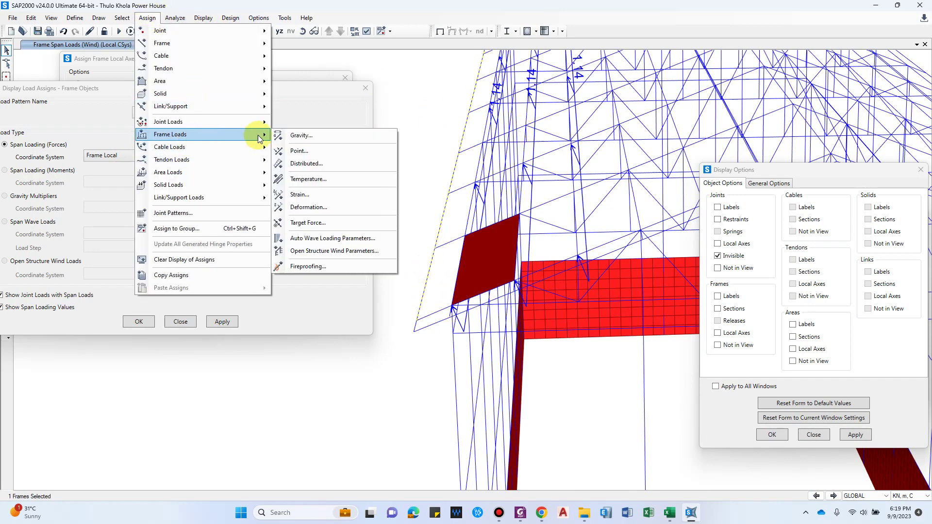
pyautogui.click(318, 164)
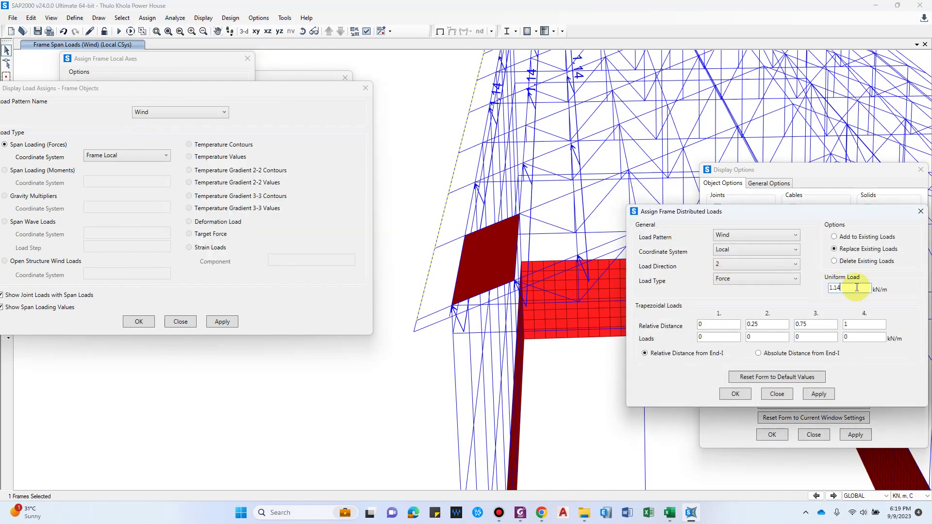
pyautogui.write('/')
pyautogui.click(819, 395)
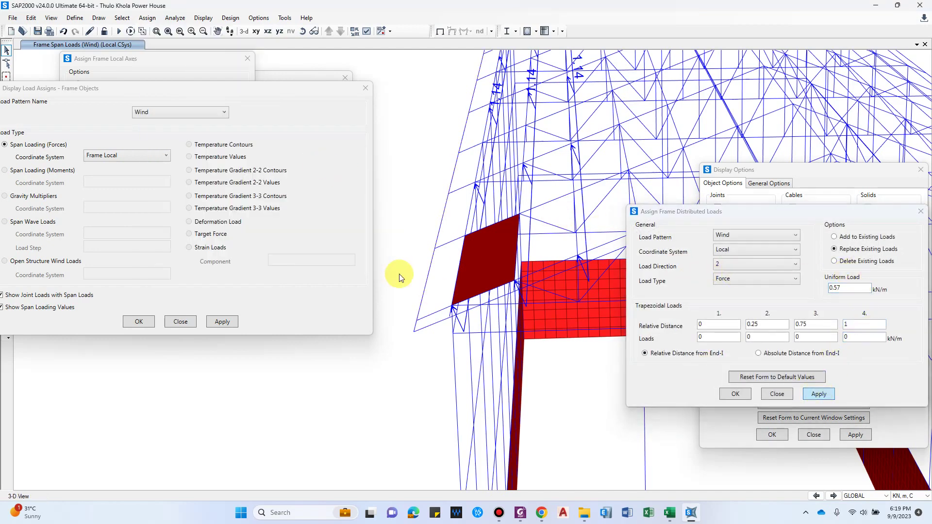
# Select the outermost eave purlin, examine its Wind load along the roof edge, and switch to the wind load workbook in Excel.
pyautogui.scroll(-4, 526, 292)
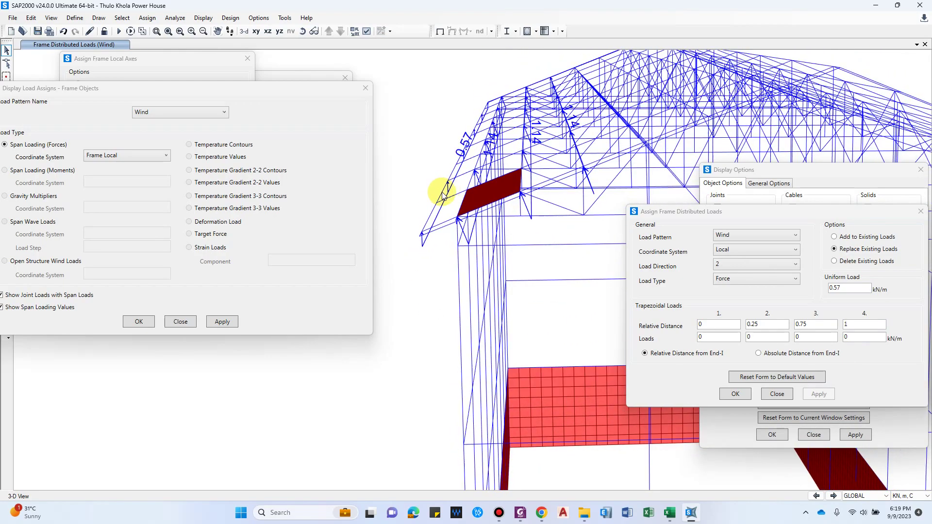
pyautogui.click(432, 188)
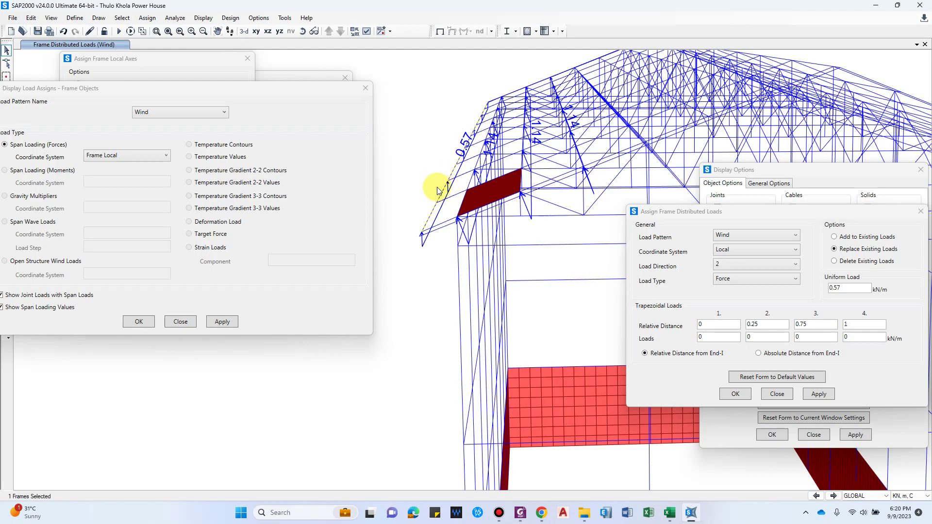
pyautogui.scroll(-3, 421, 273)
pyautogui.moveTo(421, 272); pyautogui.dragTo(443, 237)
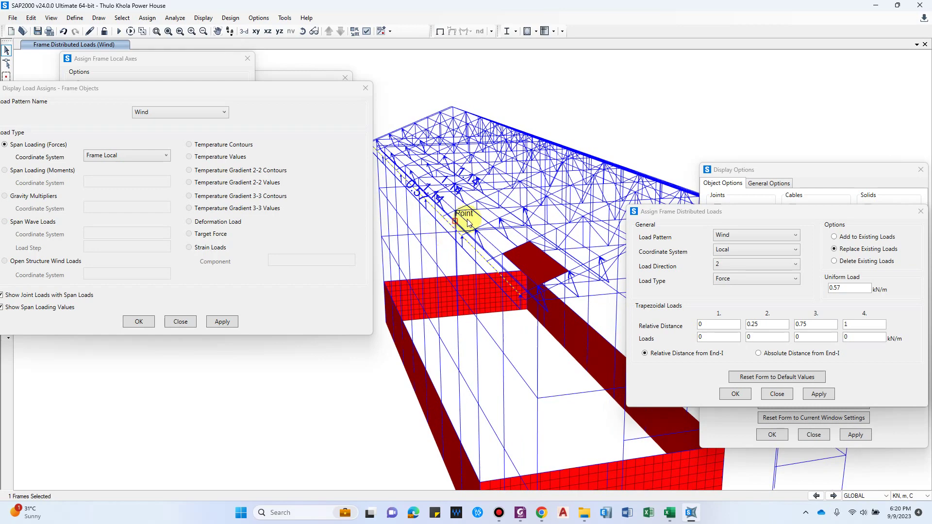
pyautogui.moveTo(464, 166); pyautogui.dragTo(440, 134)
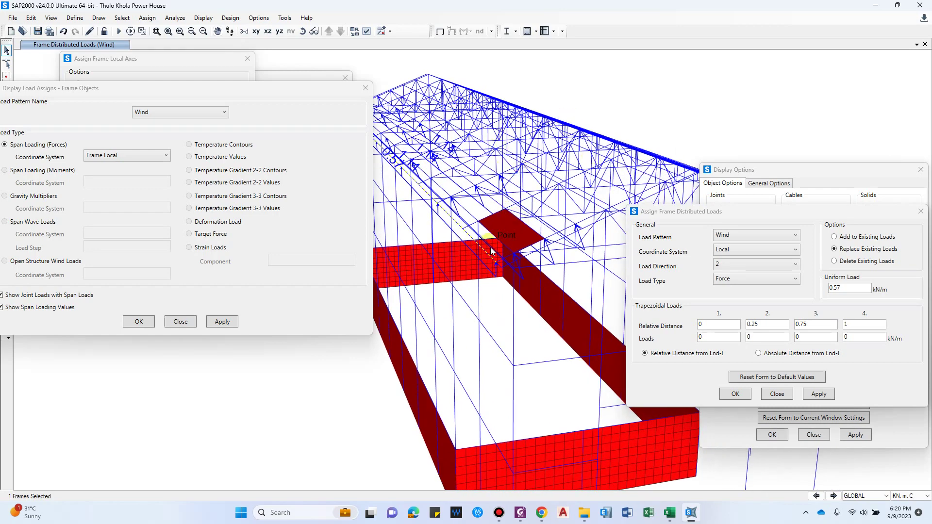
pyautogui.moveTo(505, 228); pyautogui.dragTo(457, 265)
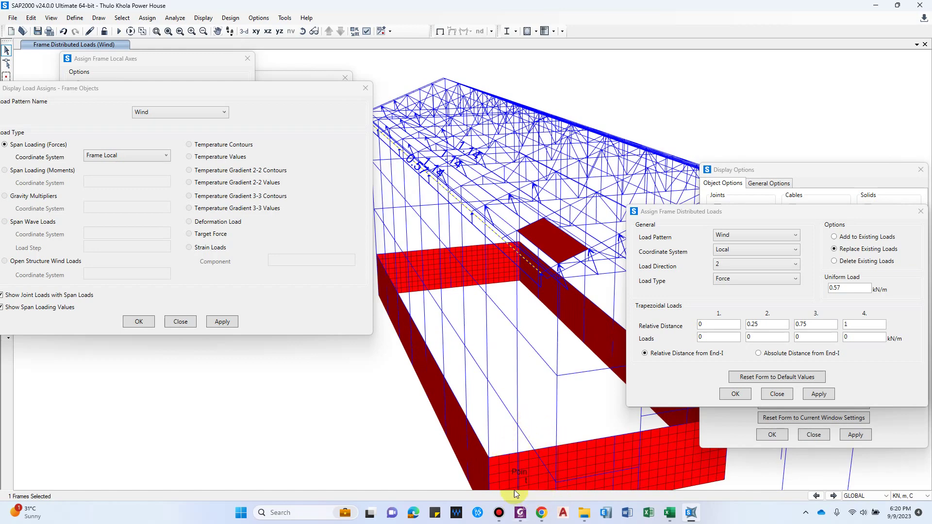
pyautogui.click(670, 513)
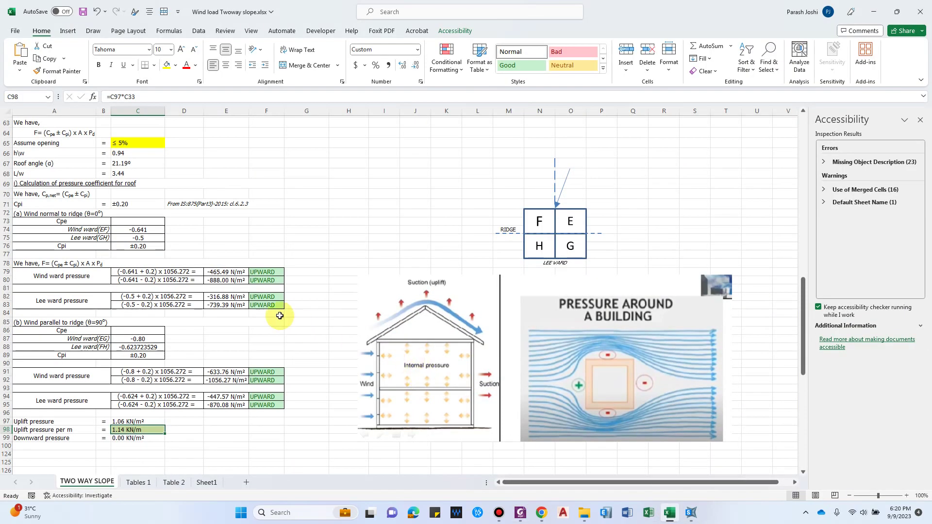